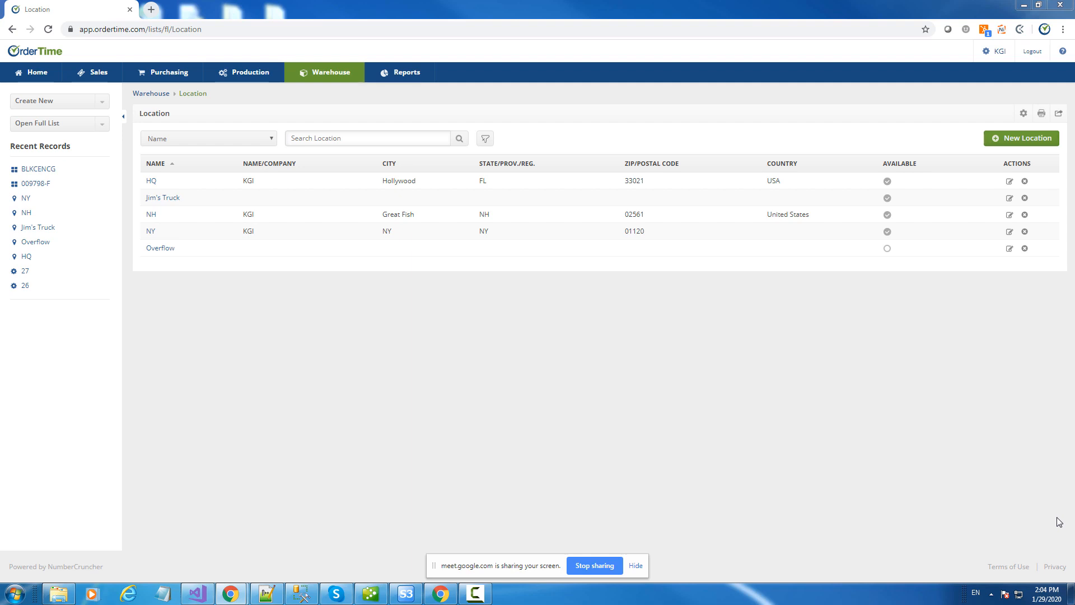
View the HQ location's editable name, status and address fields, and return to the location list
click(1010, 182)
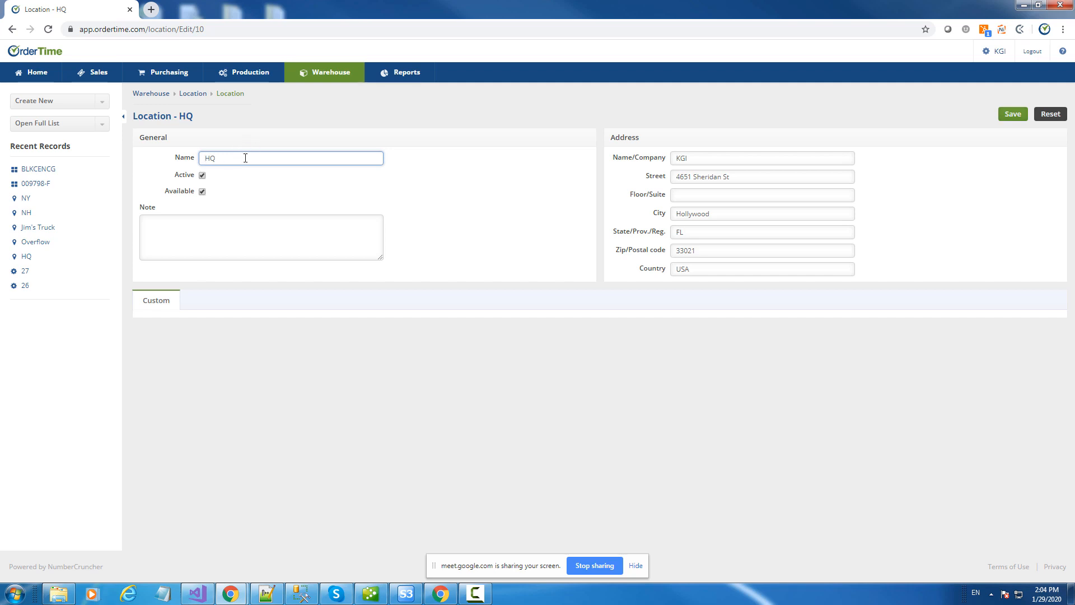
click(13, 29)
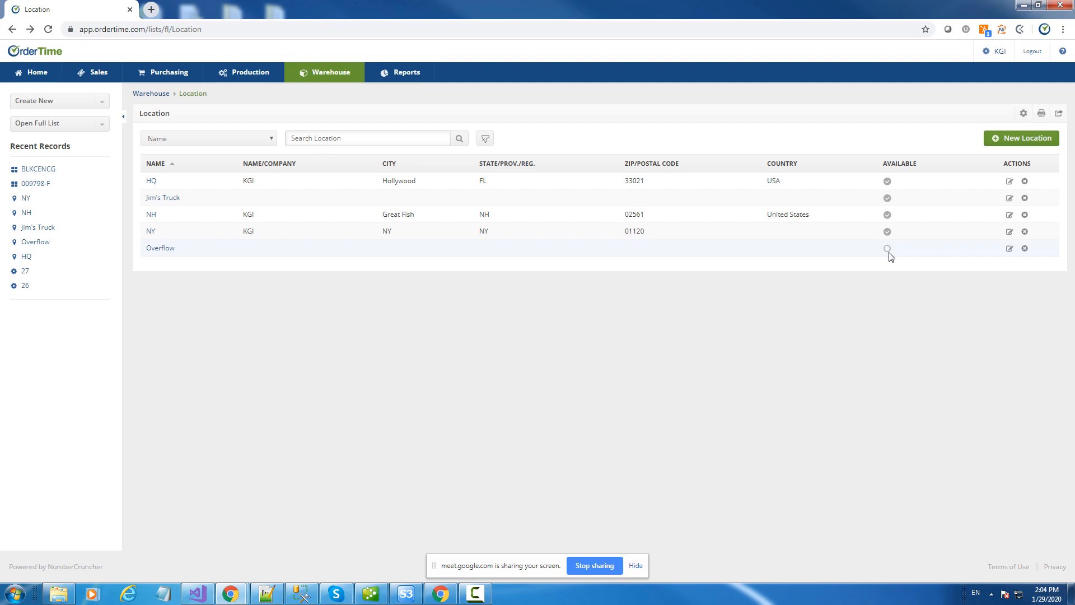
Try to change the Overflow location's Available setting, cancel the change and return to the location list
click(1010, 249)
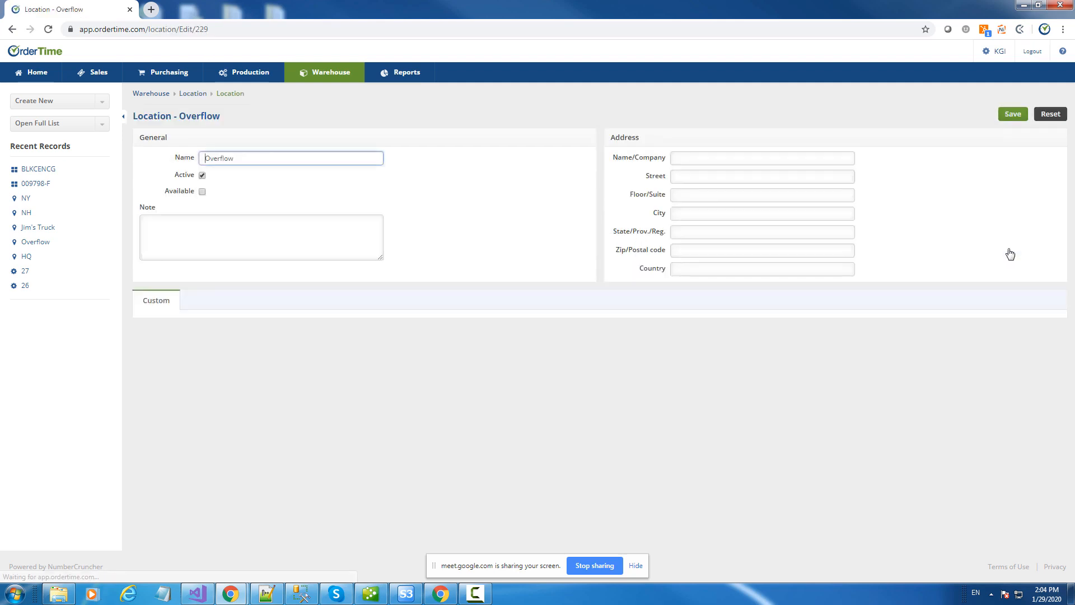
click(202, 176)
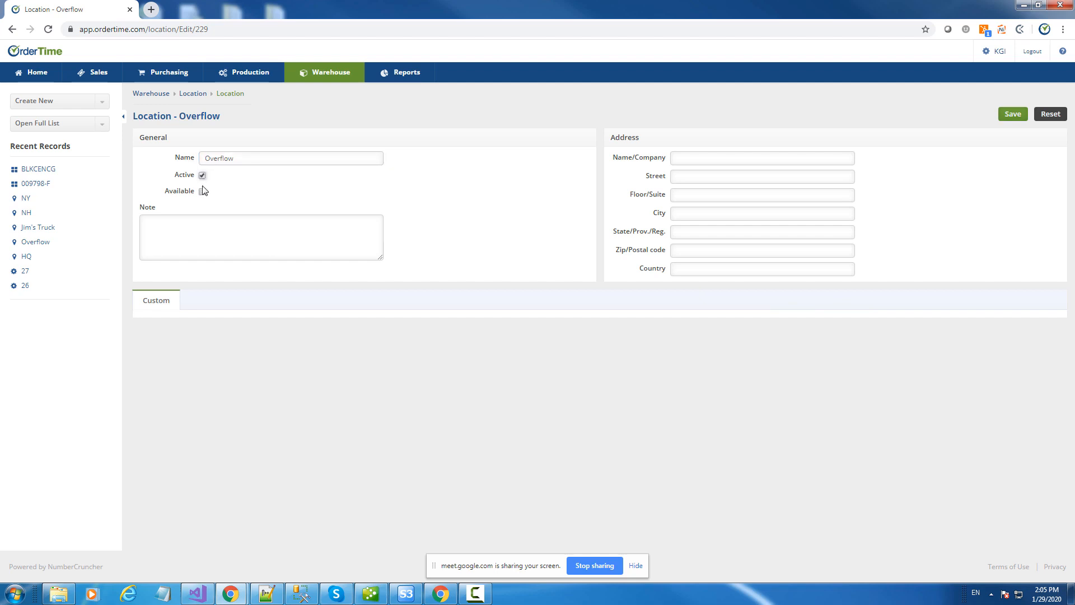
click(202, 175)
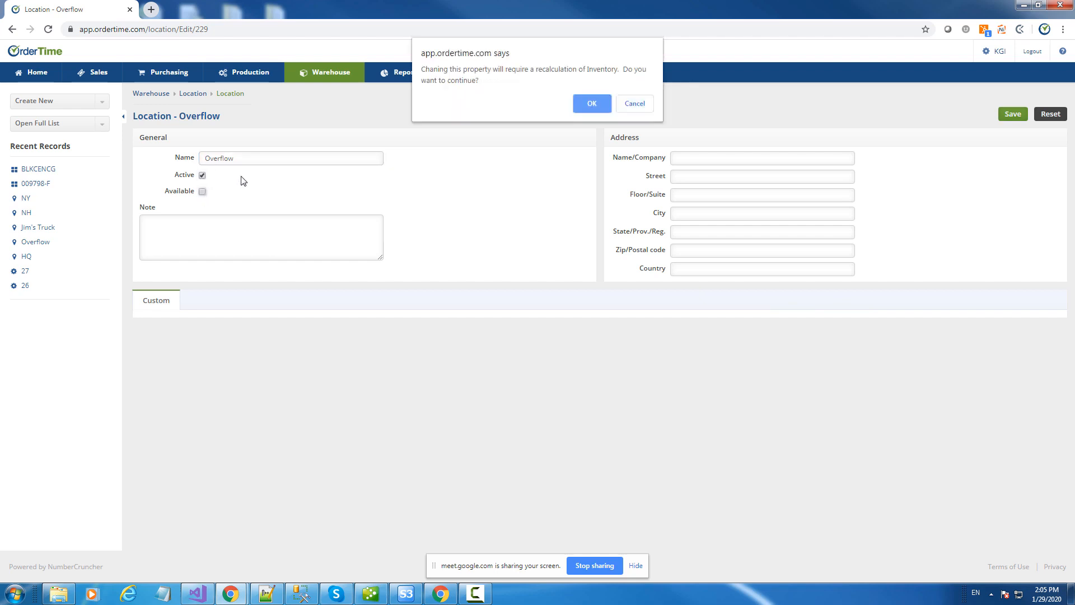
click(639, 108)
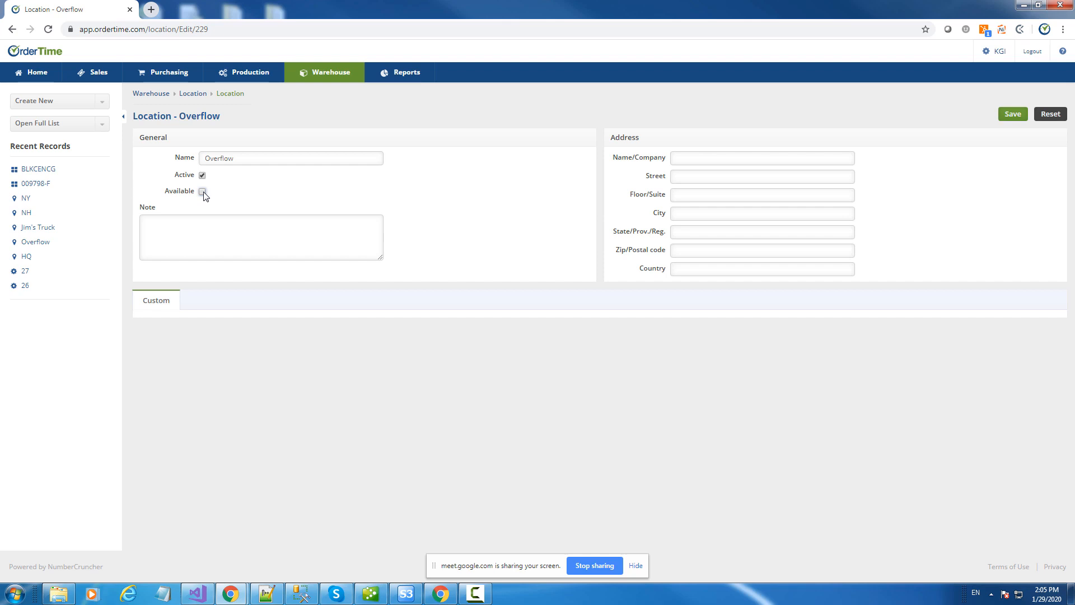
click(203, 122)
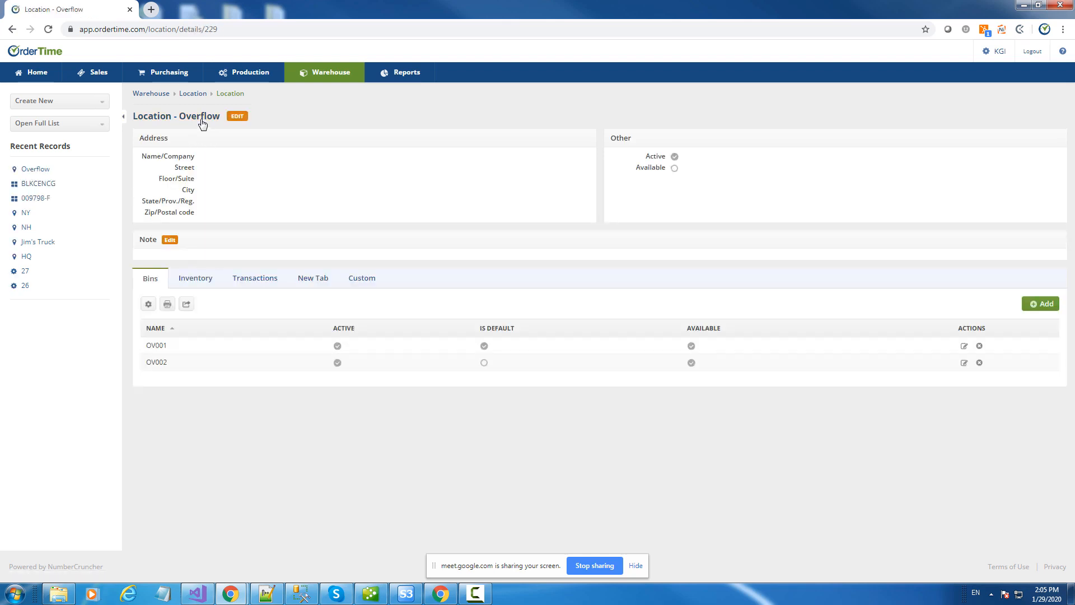
click(191, 94)
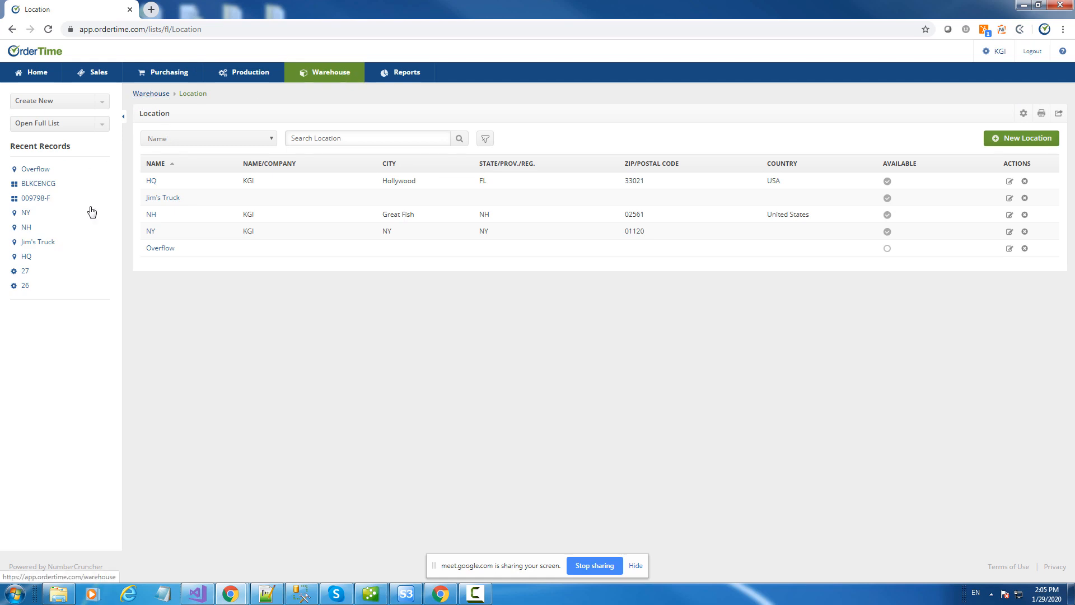
Open the full list of locations from the Warehouse home page
click(319, 74)
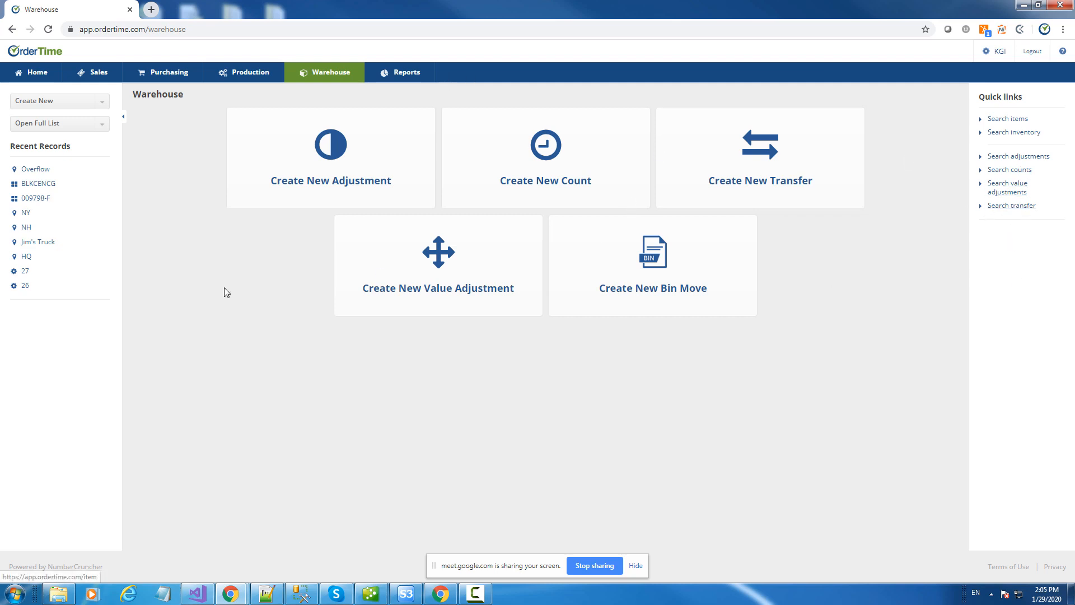
click(58, 125)
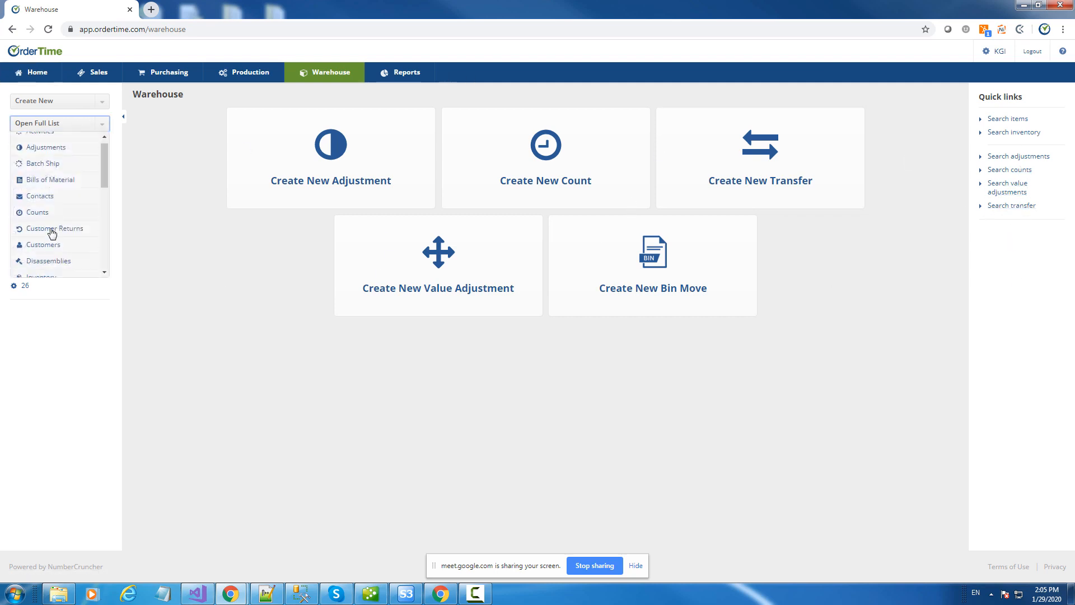
scroll(54, 233, down, 2)
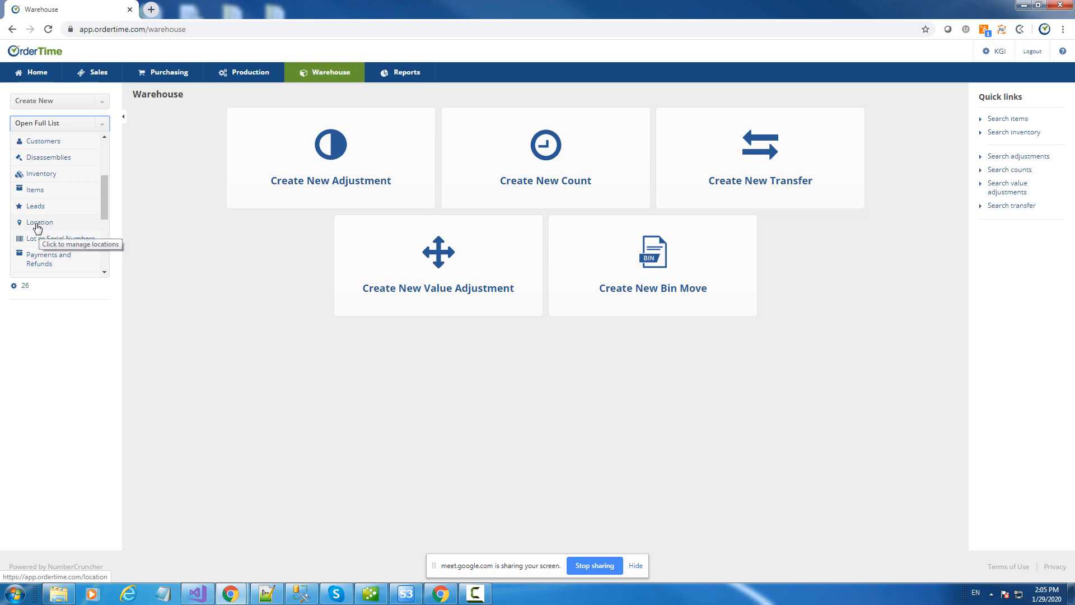
click(37, 224)
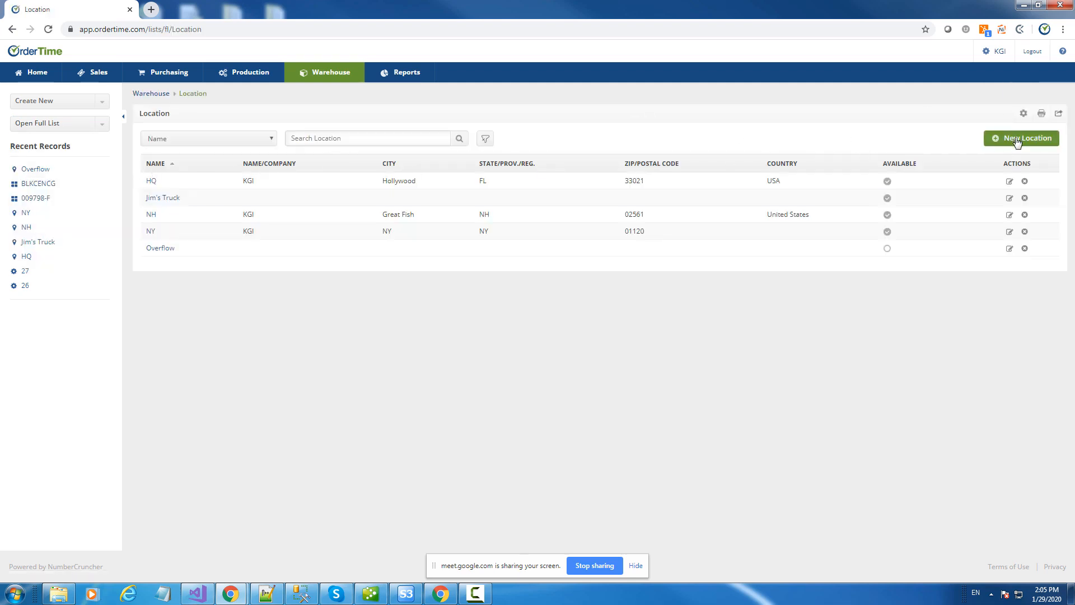
Create and save a new location named OH
click(57, 102)
scroll(53, 189, down, 5)
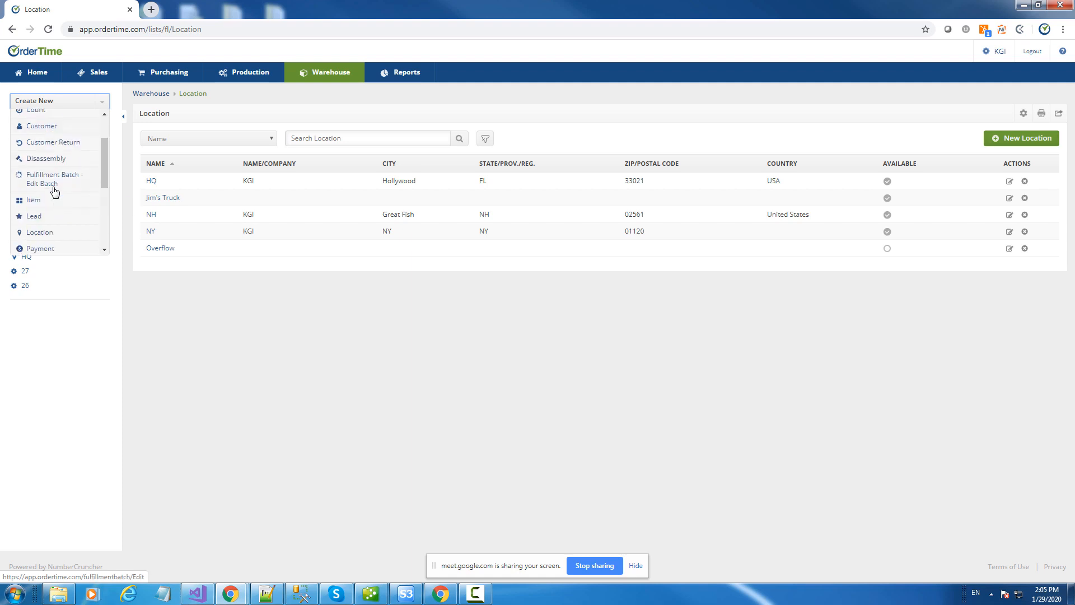
click(41, 120)
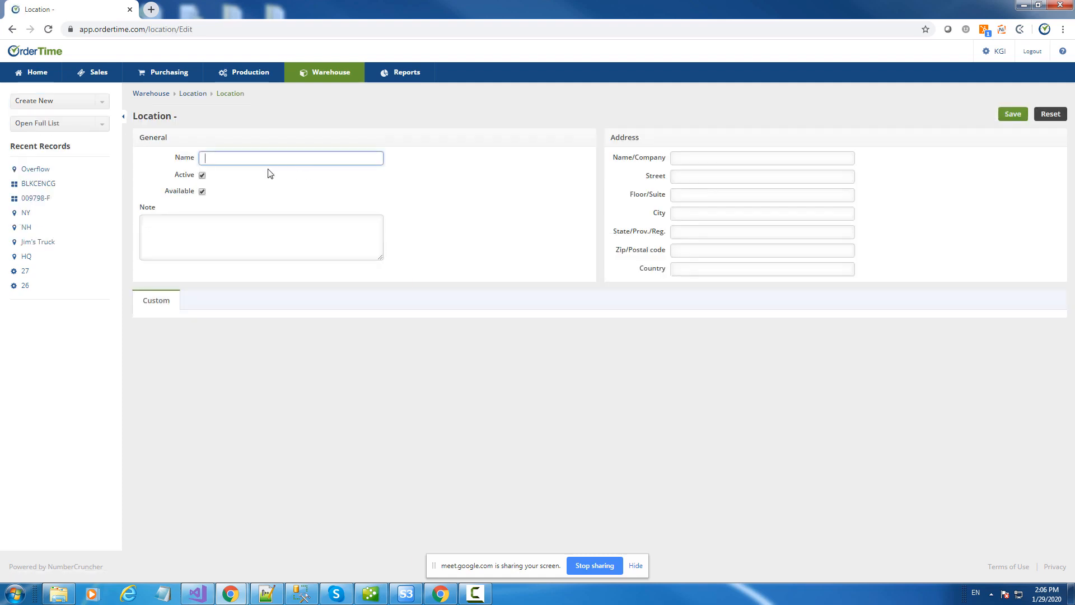
click(1010, 113)
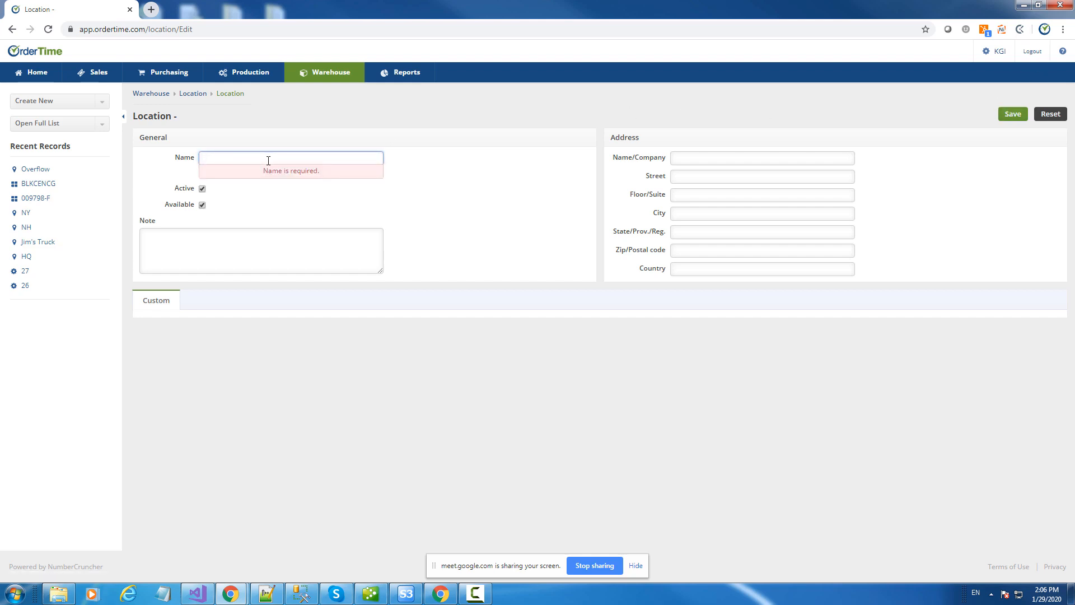
text(OH)
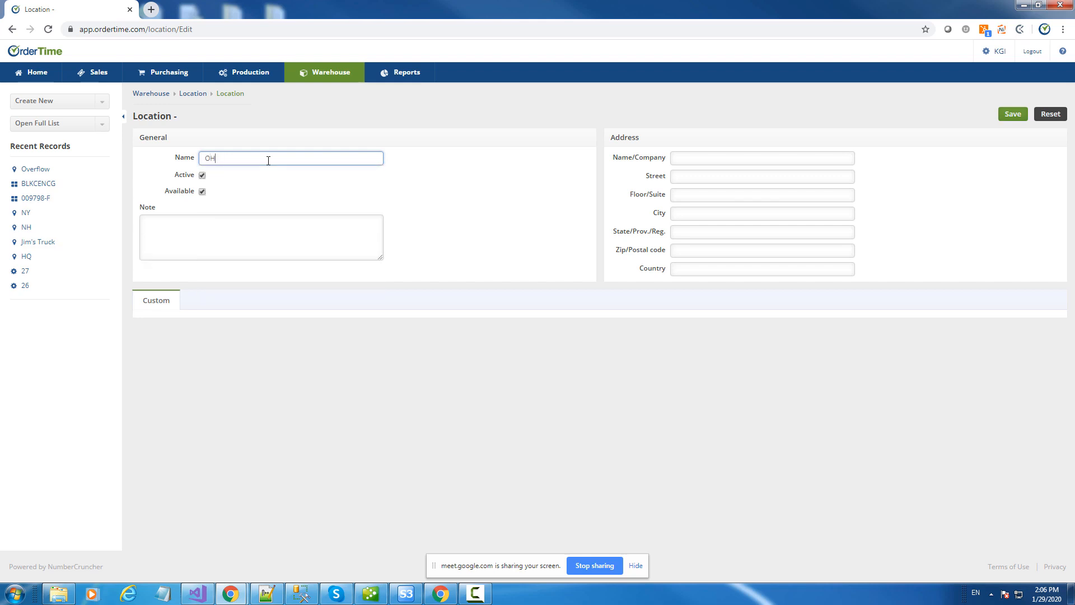
click(1023, 119)
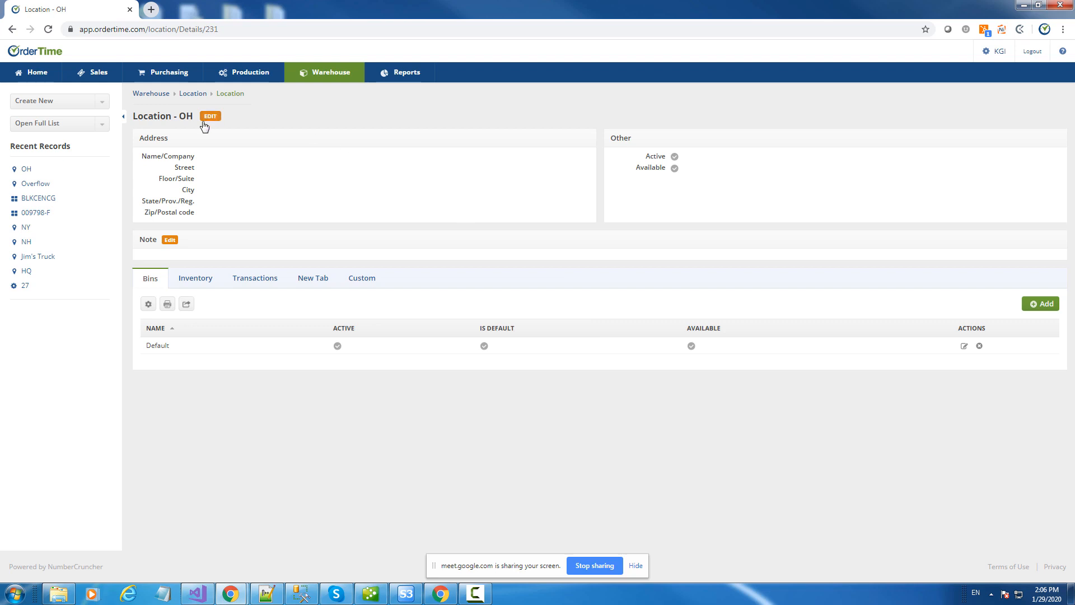
Return to the location list and delete the OH location
click(194, 94)
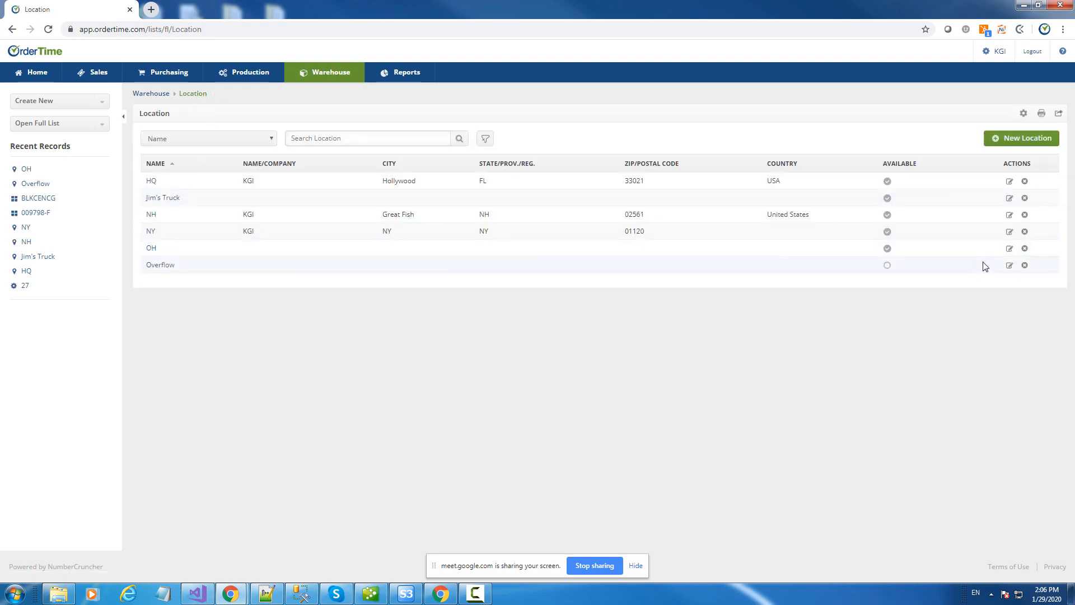
click(1025, 250)
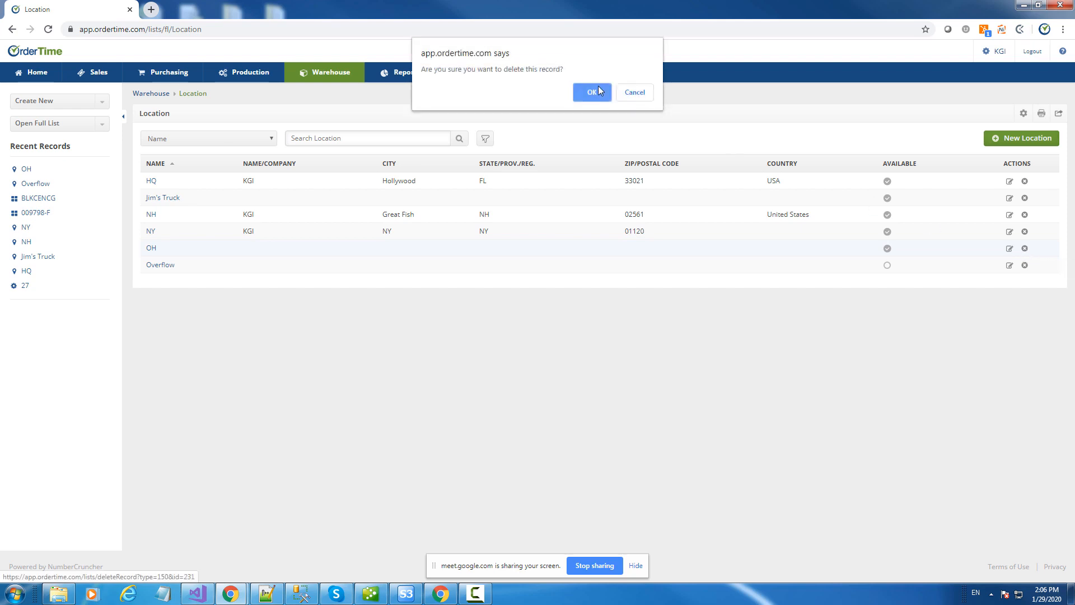
click(596, 89)
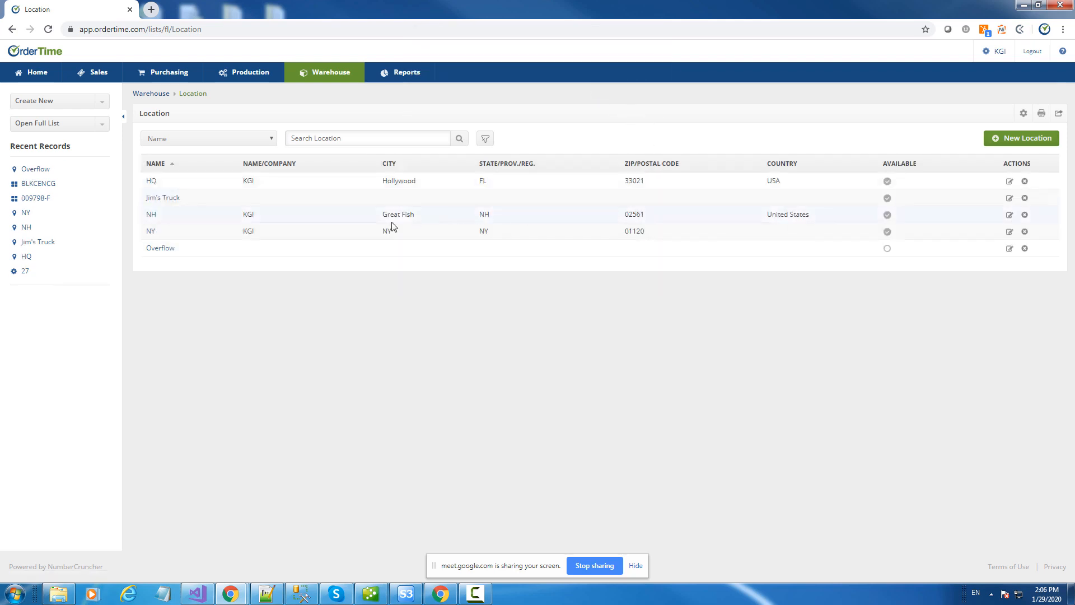
Try to delete the NY location, and view its editable settings before returning to the location list
click(1025, 232)
click(596, 93)
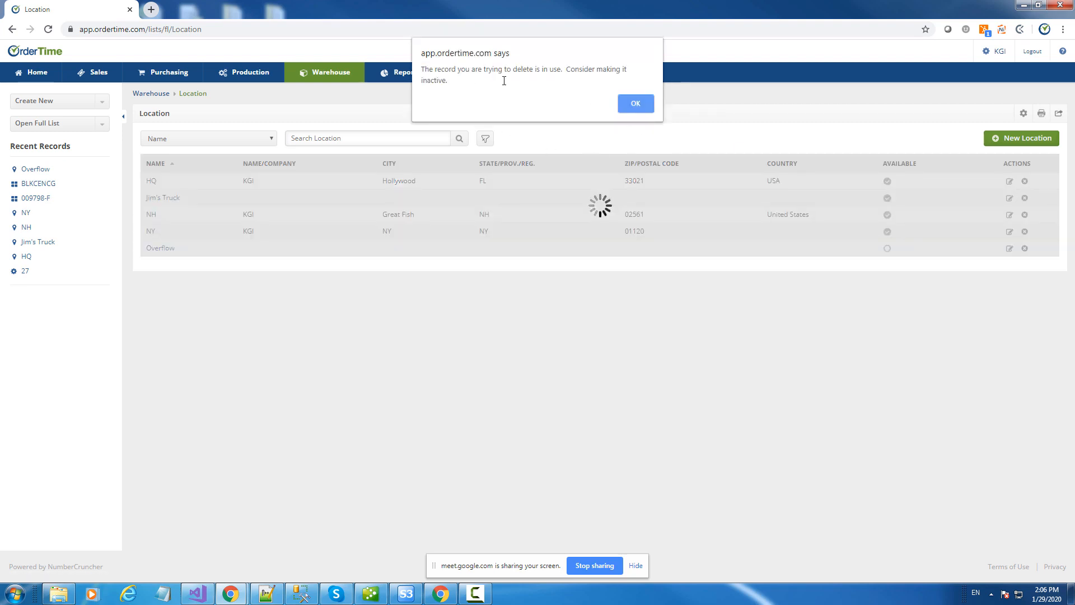
click(633, 105)
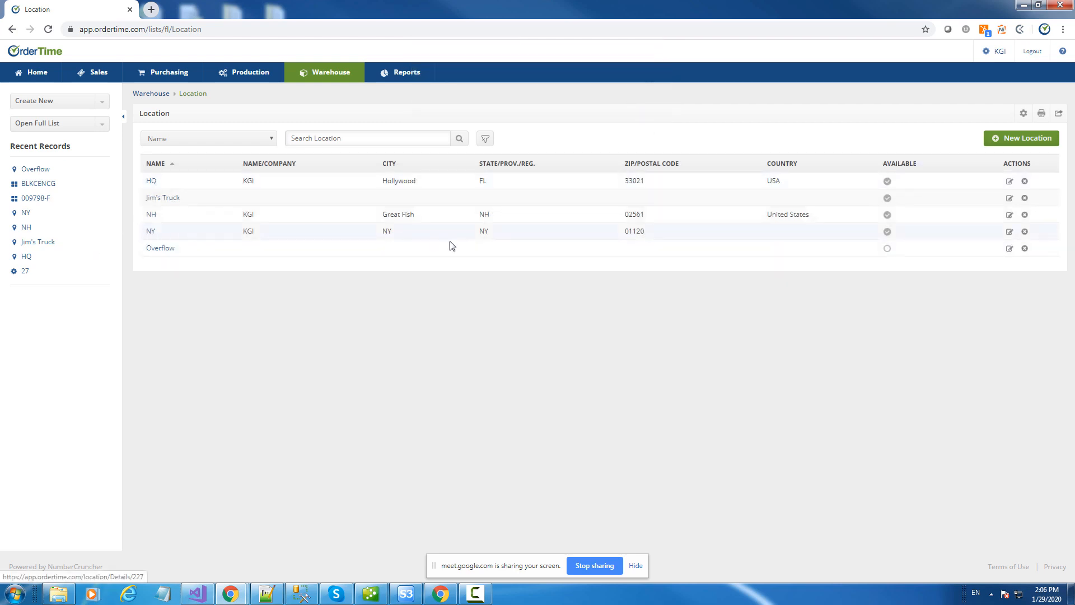
click(1011, 233)
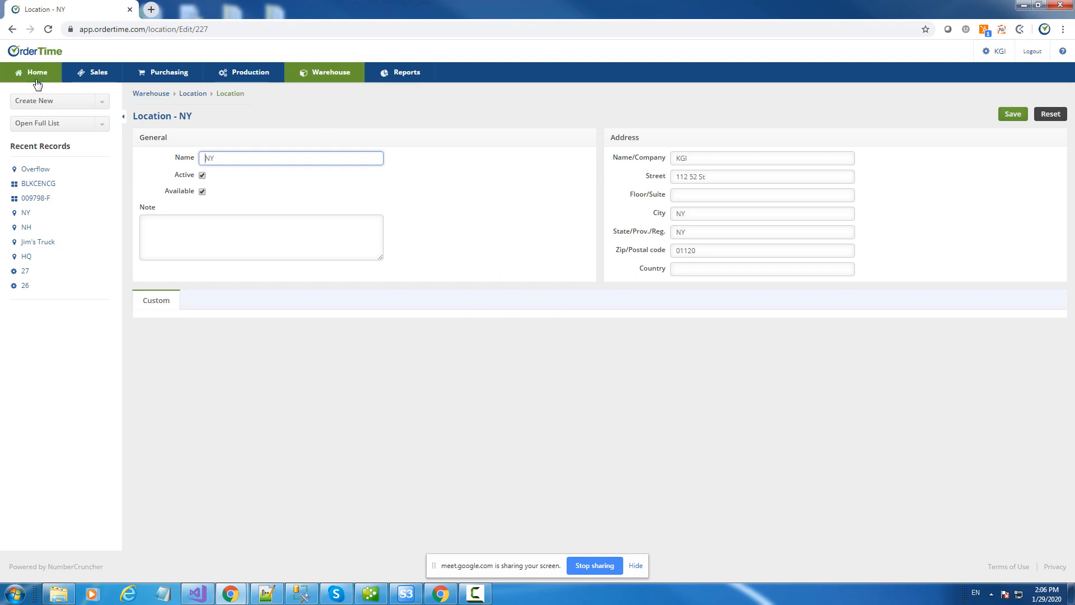
click(195, 95)
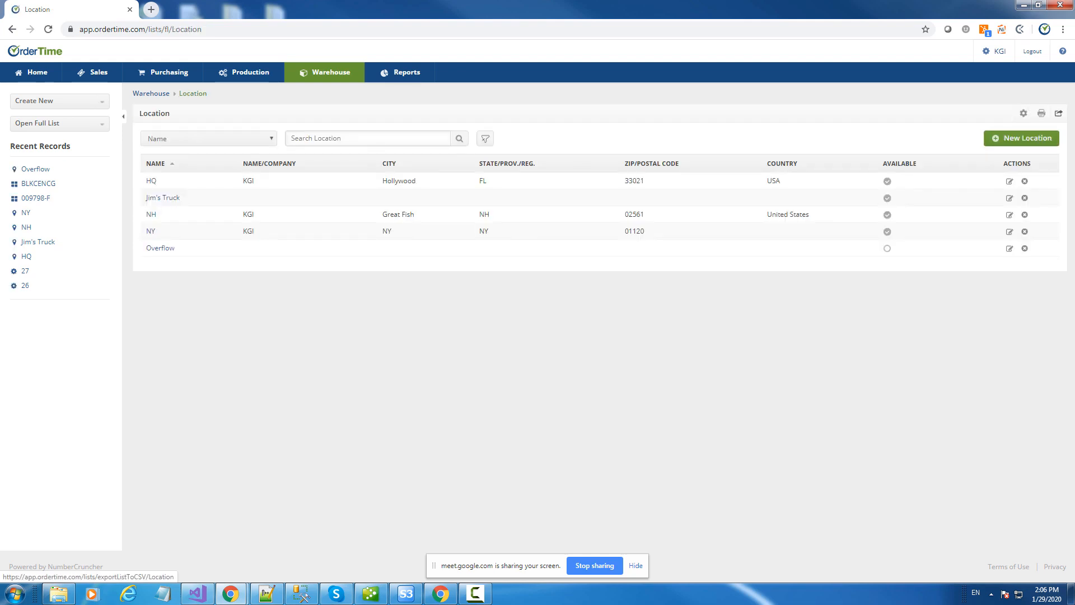
Open the HQ location's details with its list of bins
click(151, 182)
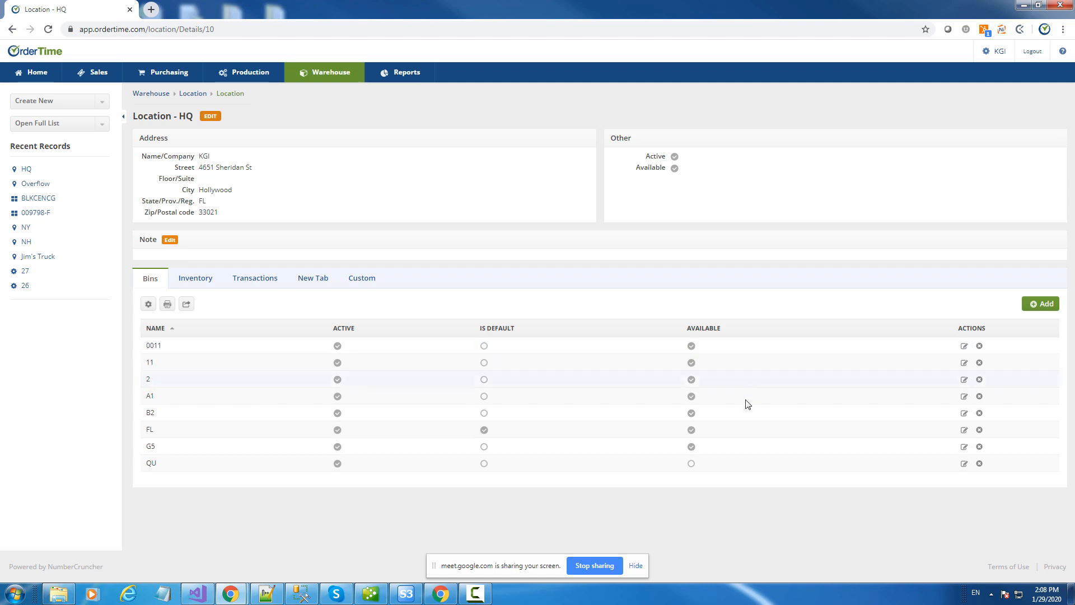
click(964, 381)
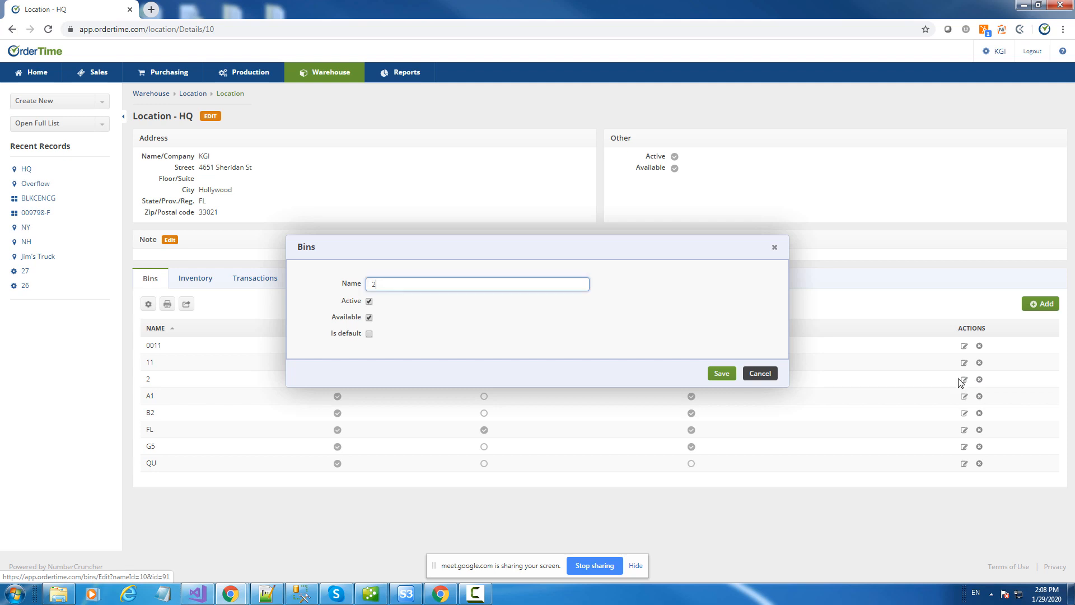
click(375, 286)
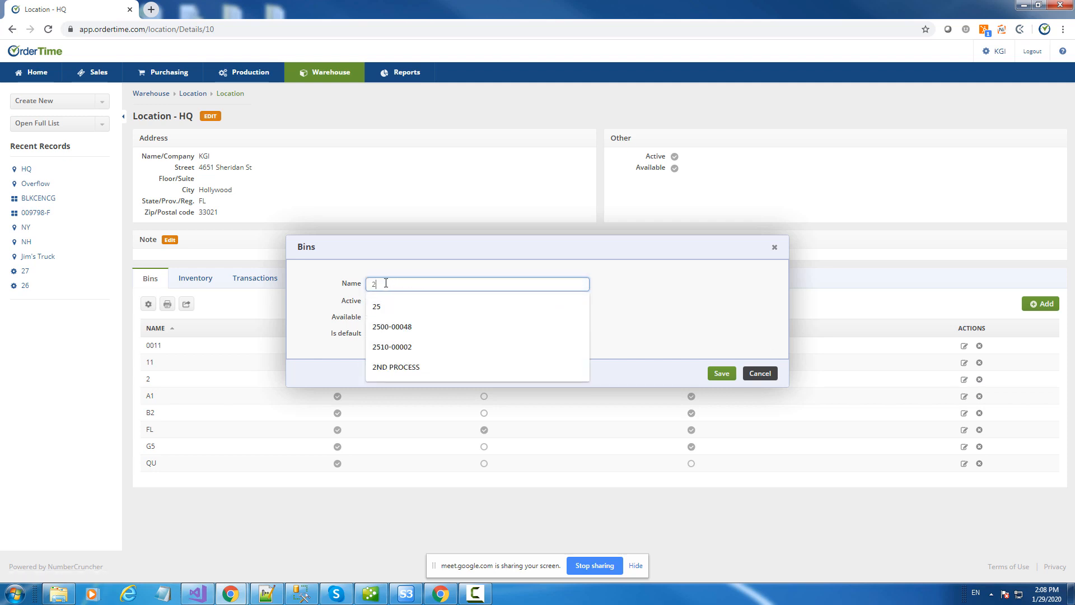
key(BackSpace)
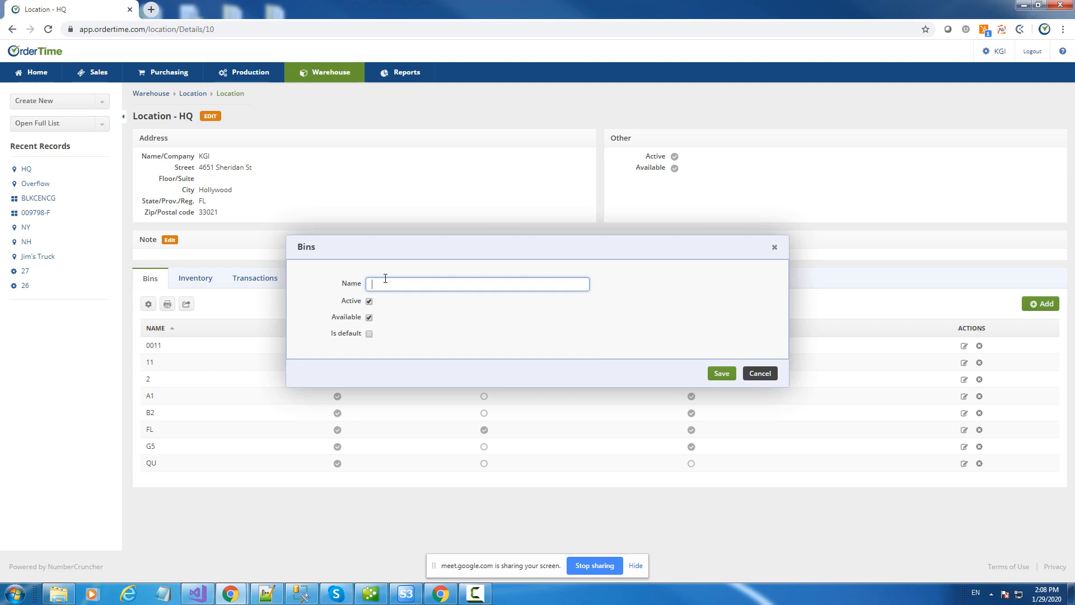
text(02)
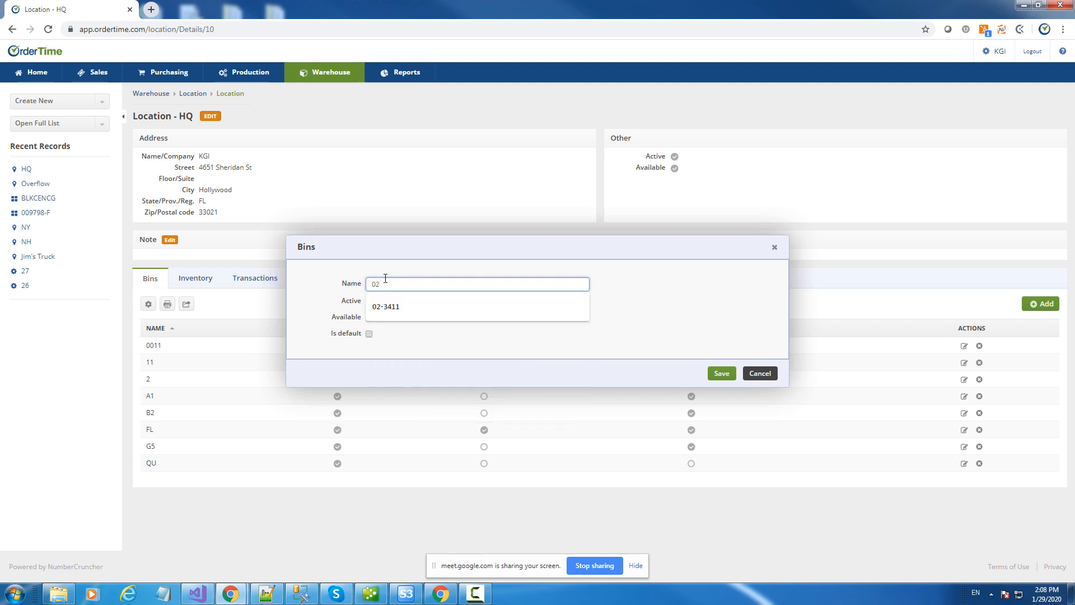
click(771, 373)
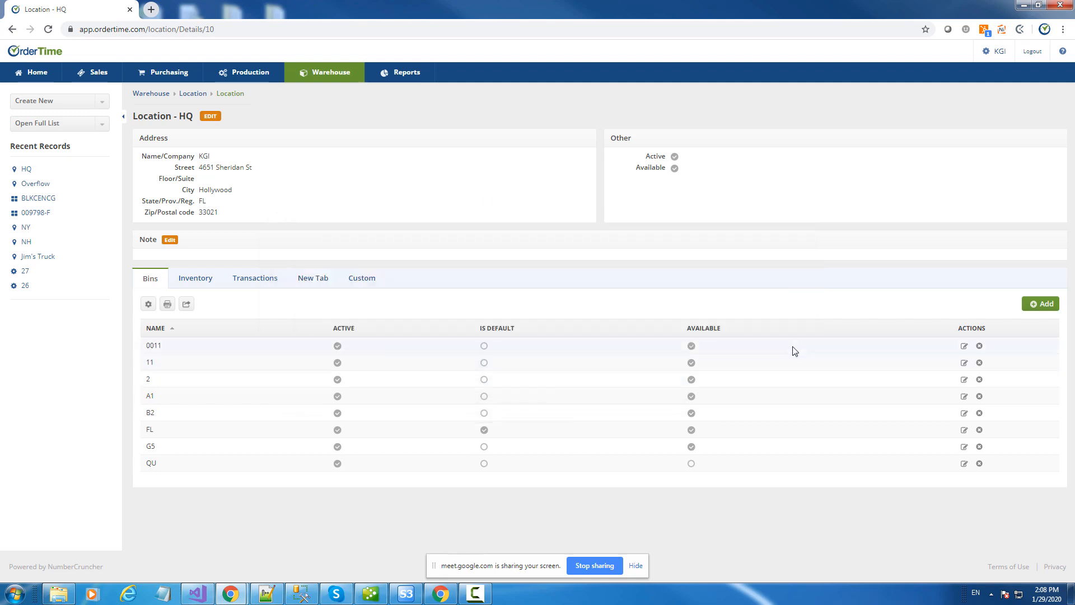
Rename bin 2 of the HQ location as 02 and sort the bins by name in ascending order
click(964, 380)
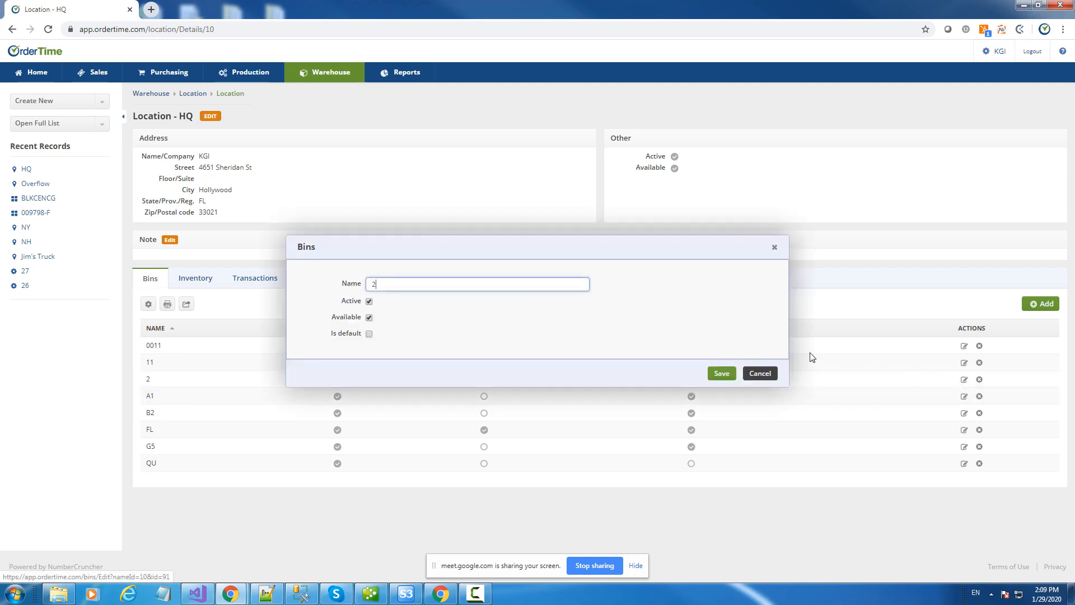
click(372, 284)
text(0)
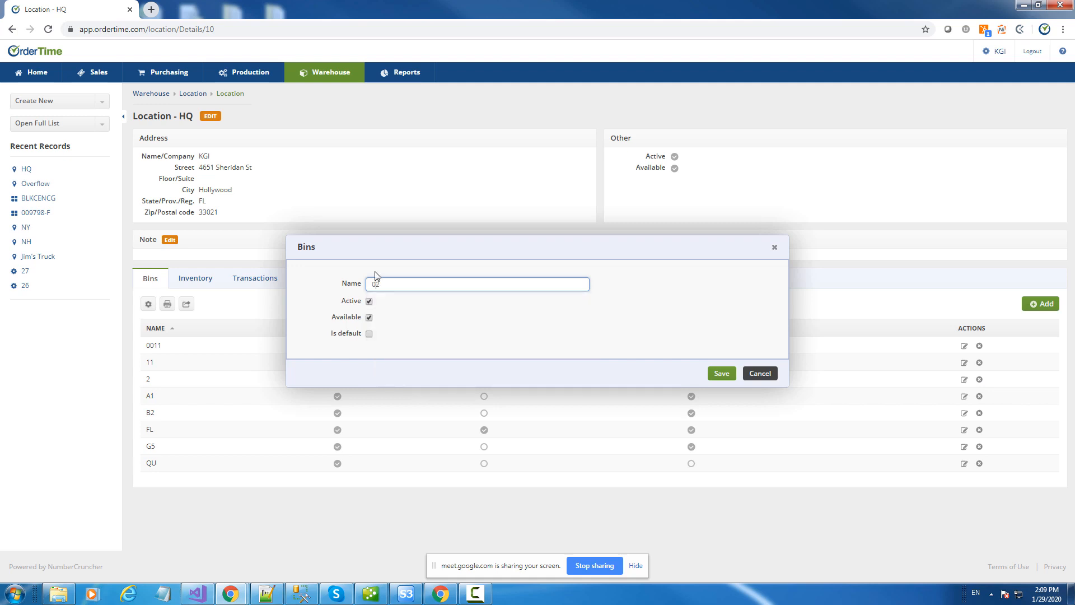
click(722, 374)
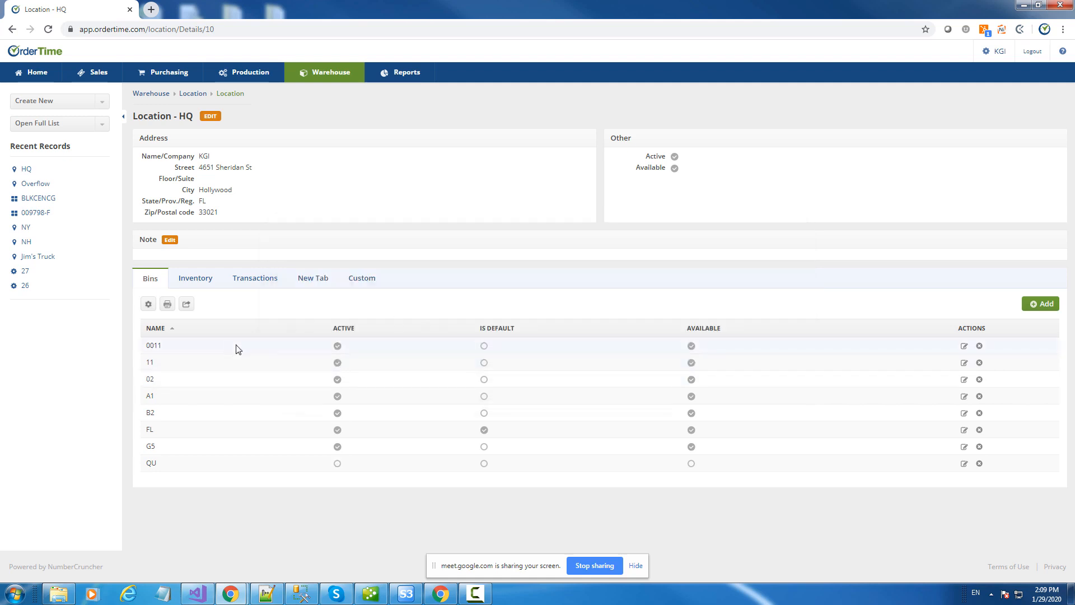
click(155, 330)
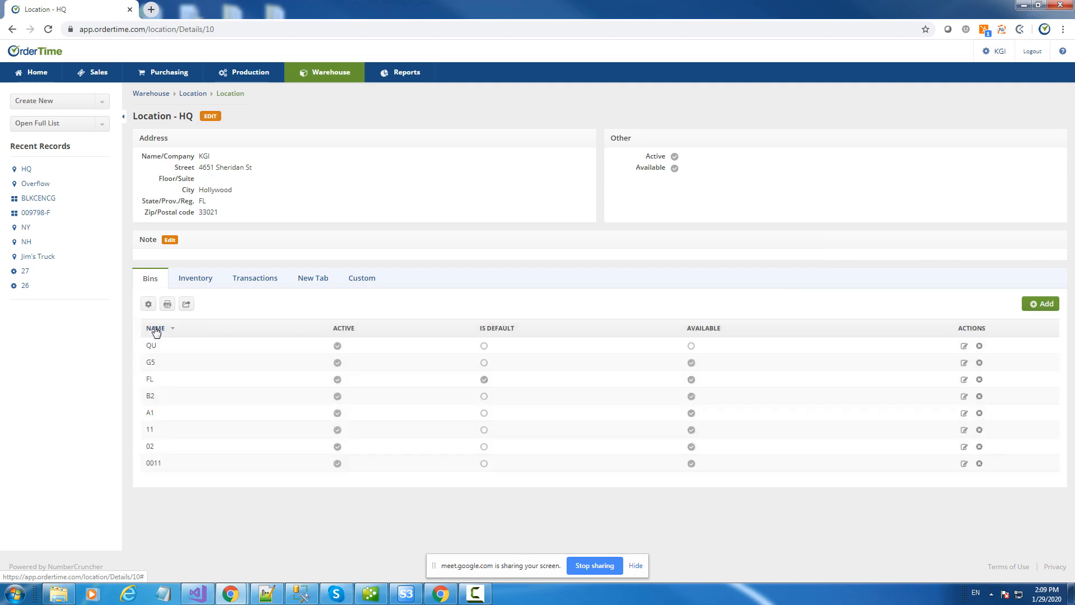
click(156, 330)
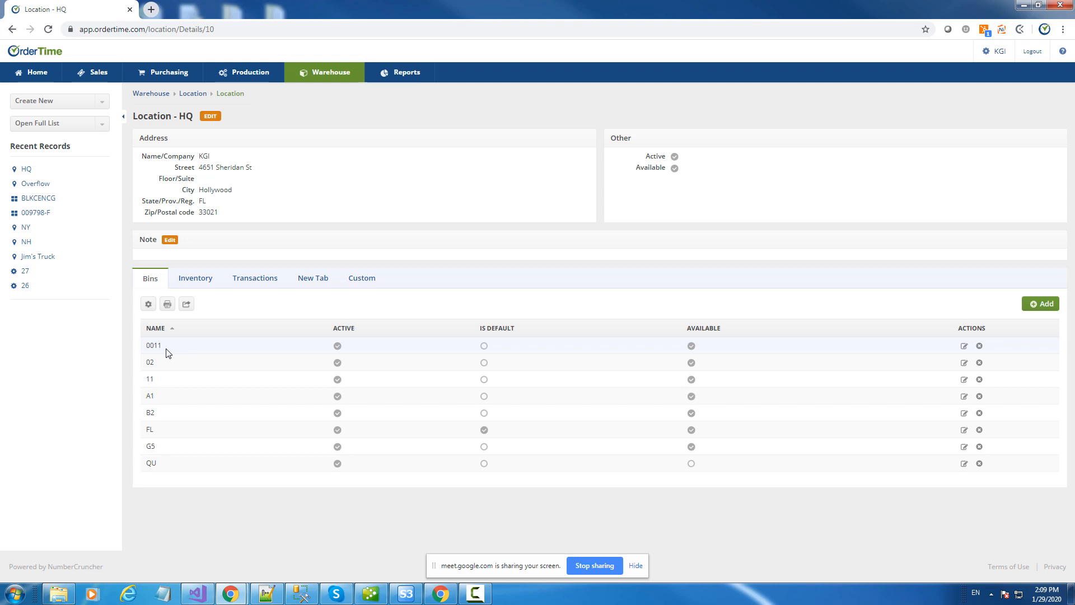
Add a bin named 0002 to the HQ location and sort the bins by name in ascending order
click(1045, 311)
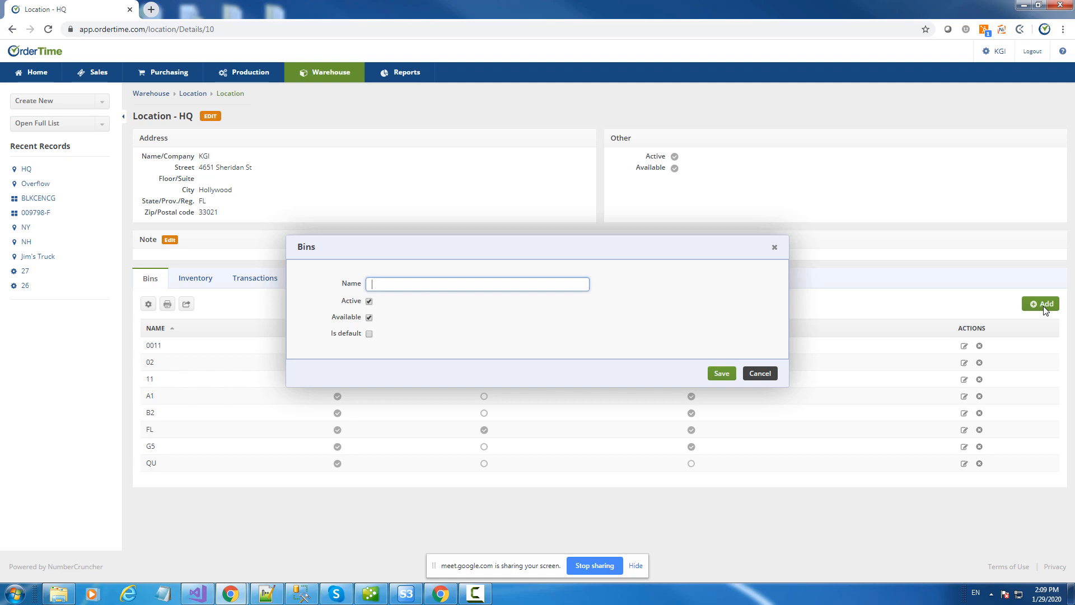
text(002)
key(BackSpace)
text(02)
click(721, 372)
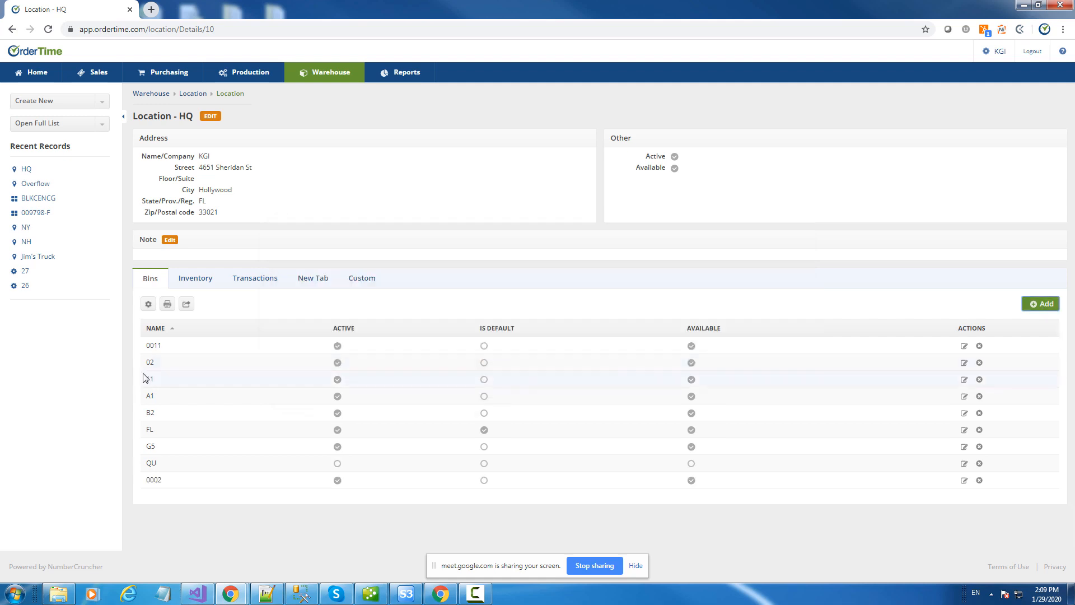
click(155, 329)
click(155, 330)
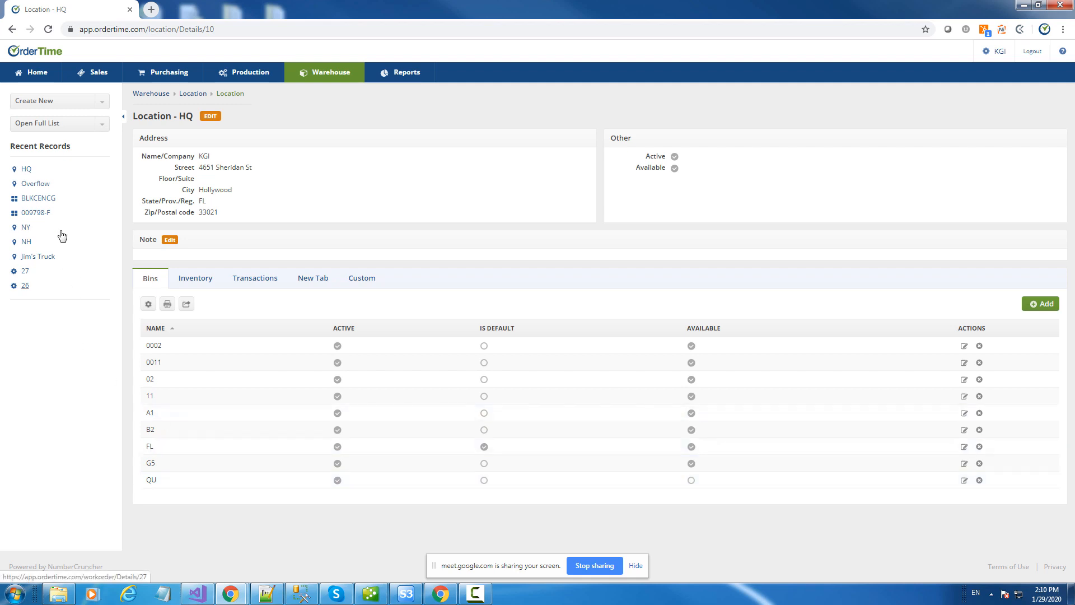
View the bin choices in the editable settings of item BLKCENCG, and return to the HQ location's bins
click(52, 200)
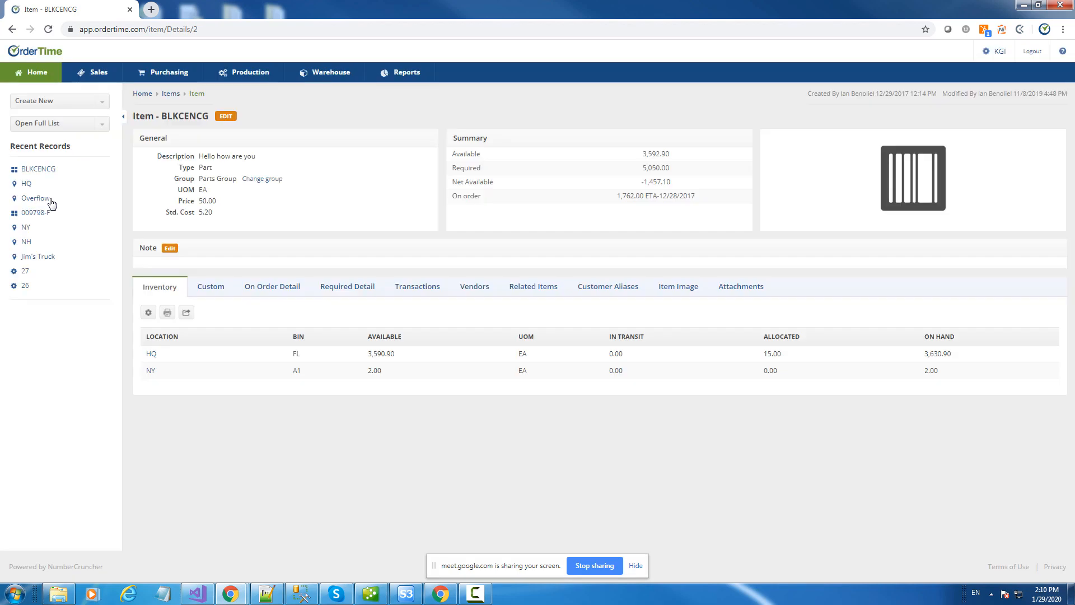
click(225, 117)
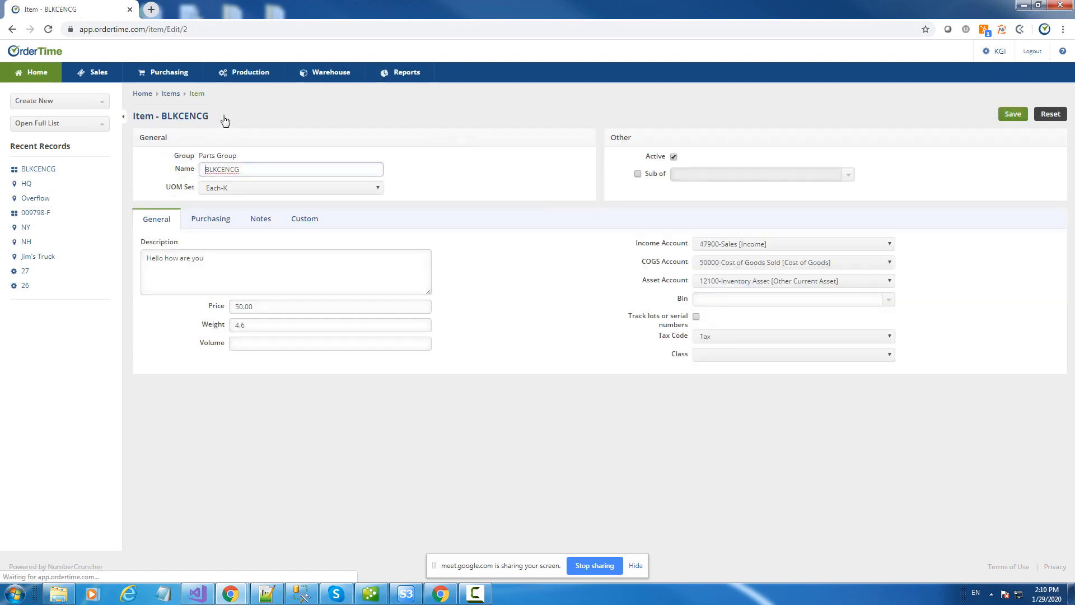
click(889, 301)
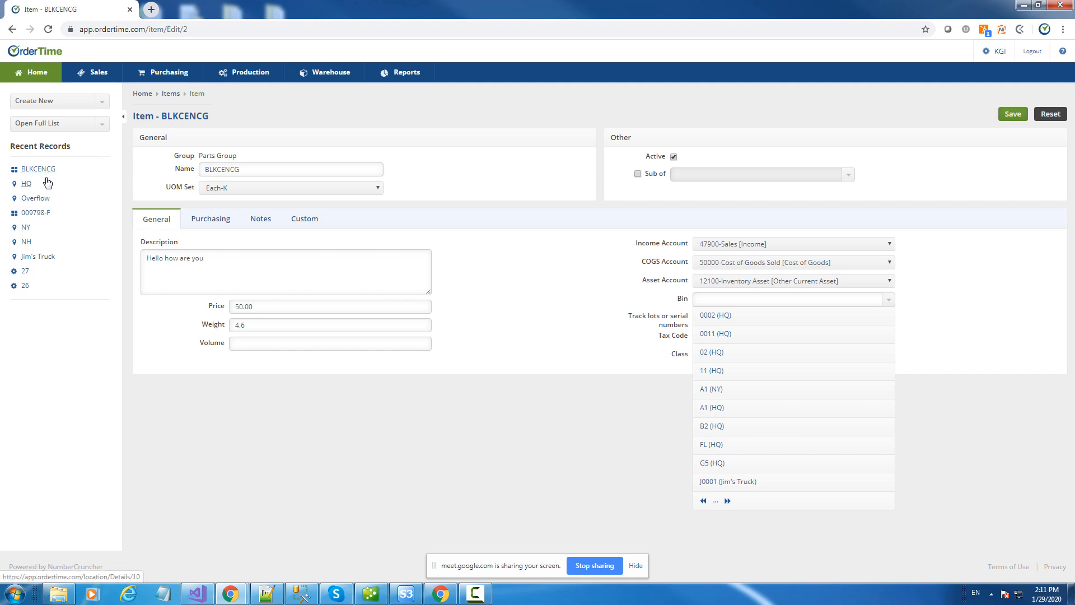
click(28, 189)
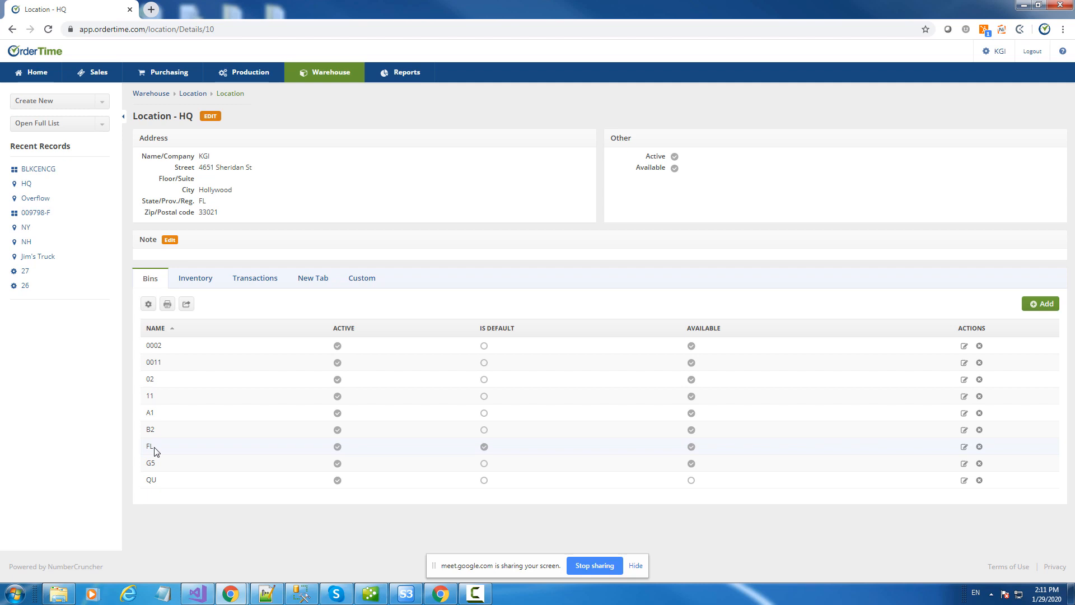
Set the bin of item BLKCENCG to 0011 (HQ) and save the item
click(44, 170)
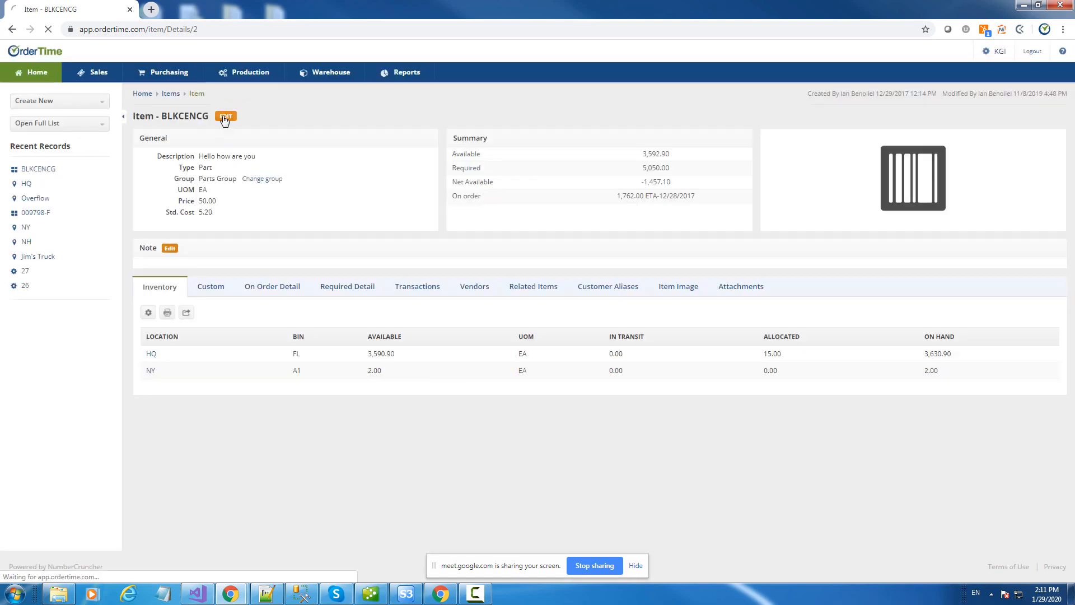
click(225, 117)
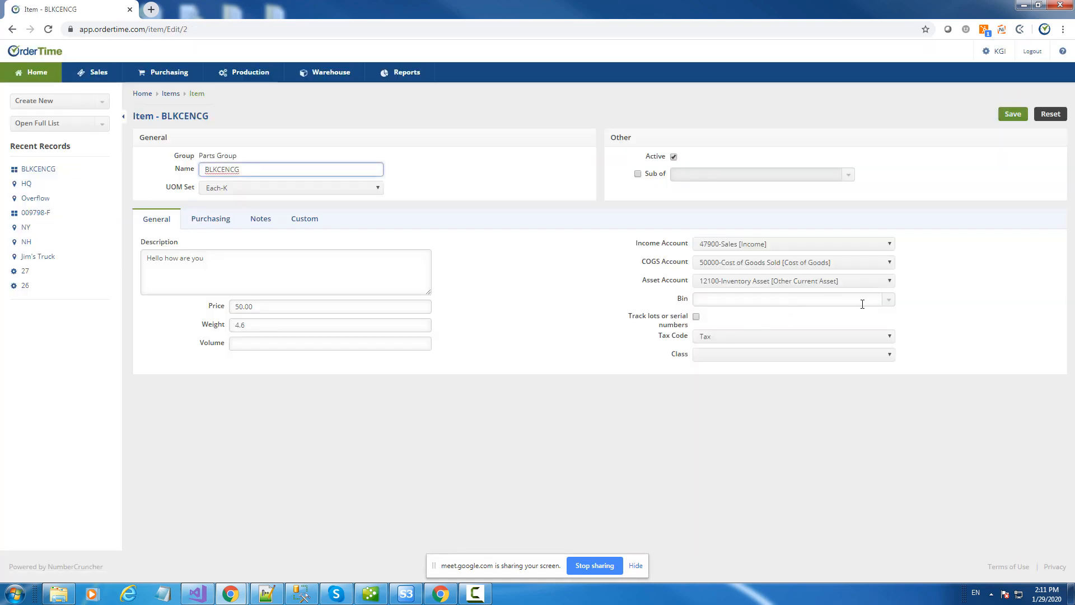
click(888, 300)
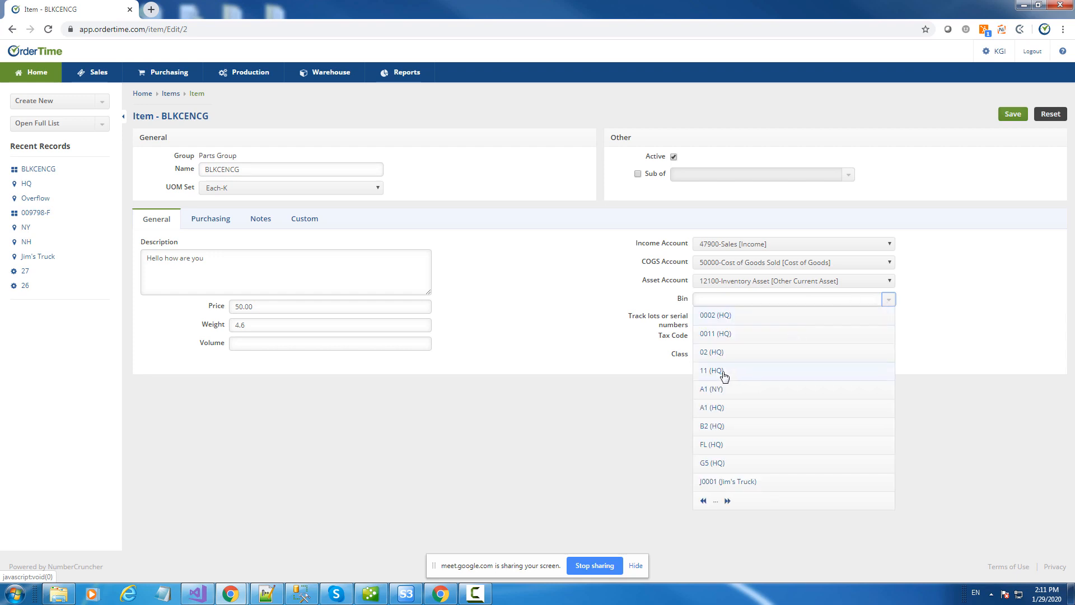
click(720, 333)
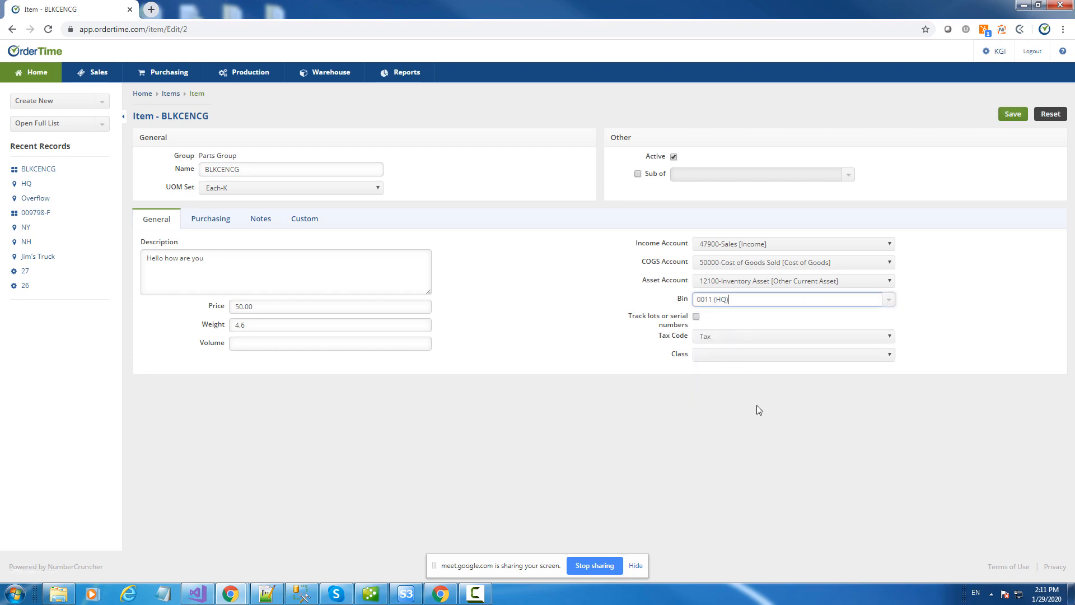
click(1008, 114)
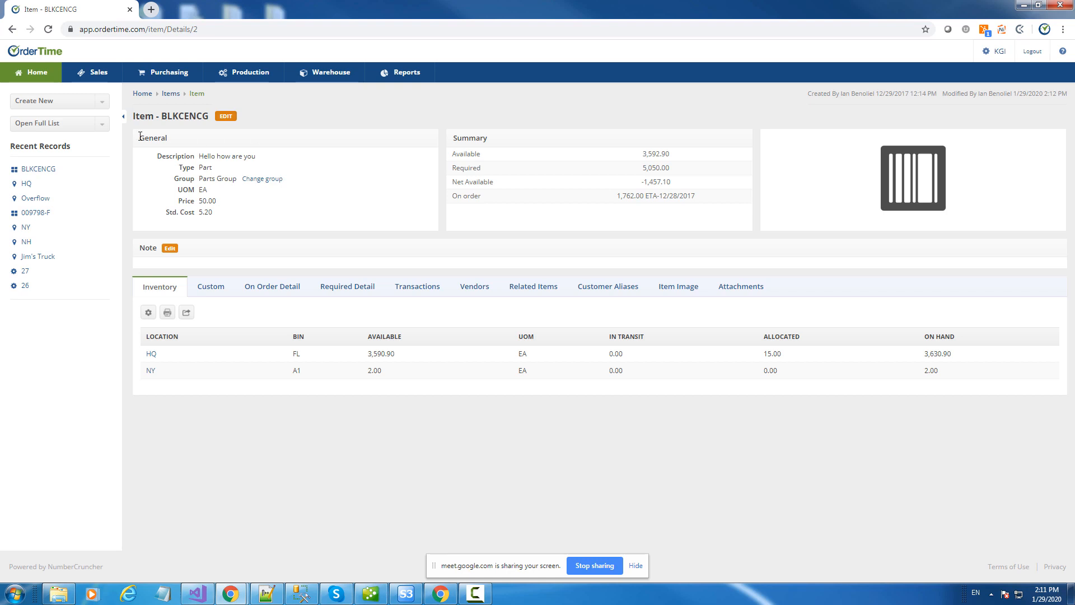
Open the full item list and remove Actg. Integration Id from its selected columns
click(43, 128)
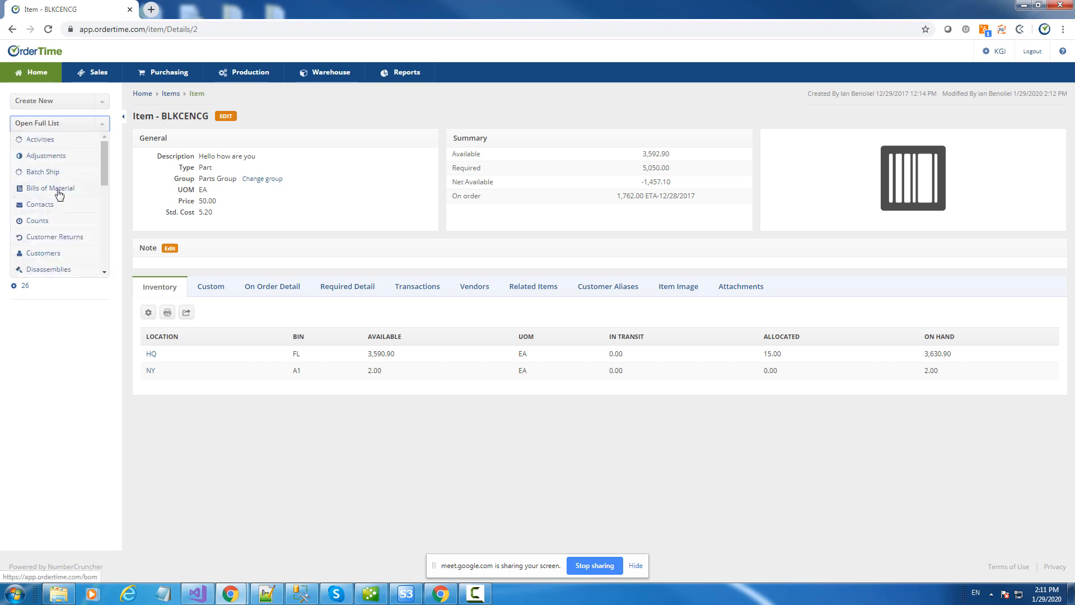
scroll(59, 196, down, 1)
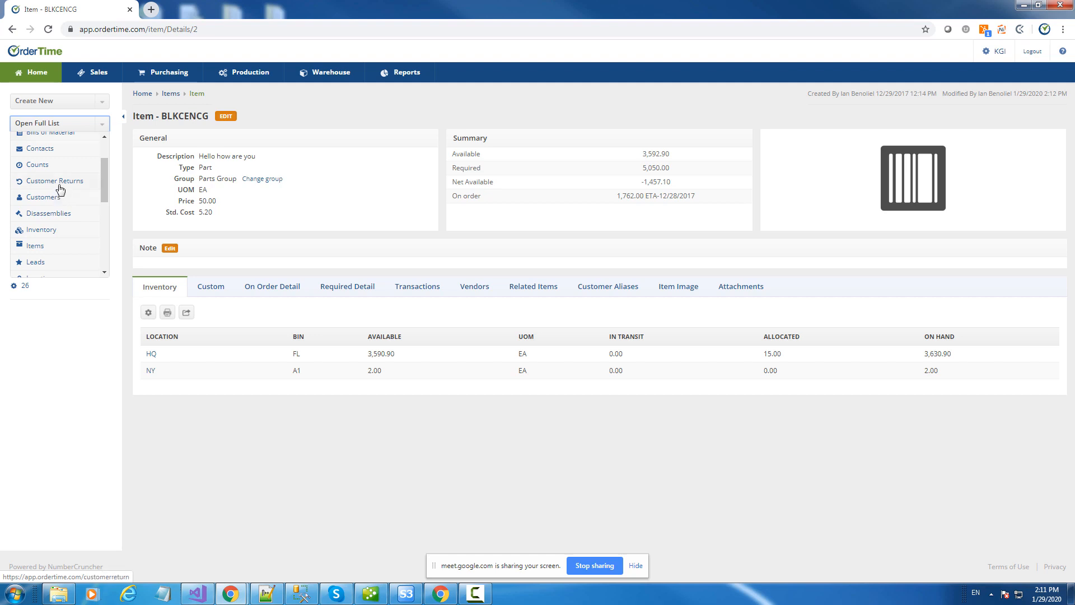
scroll(58, 193, down, 1)
click(41, 194)
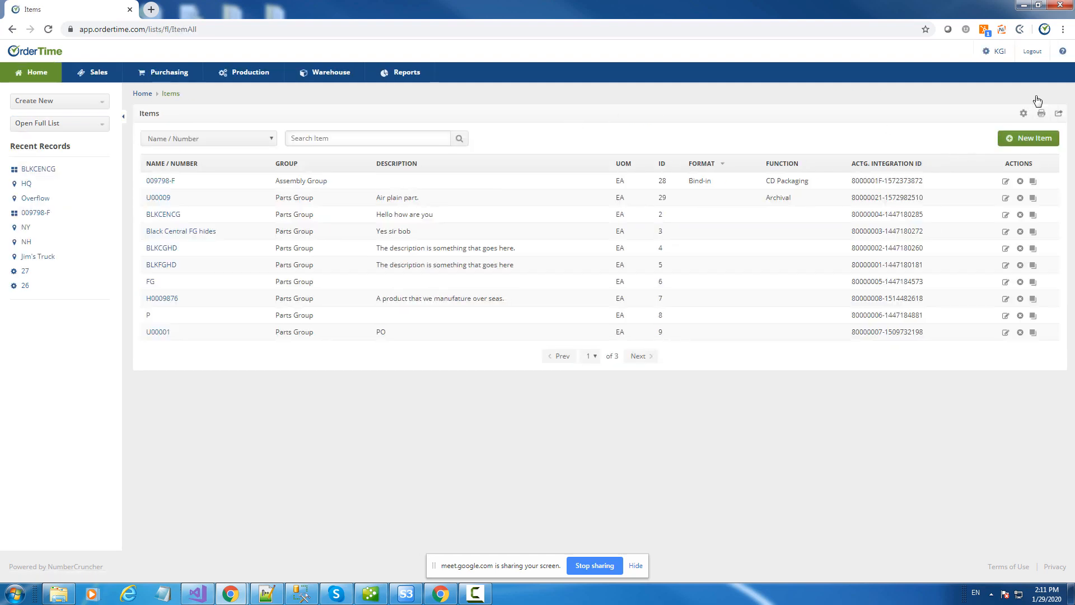
click(1024, 114)
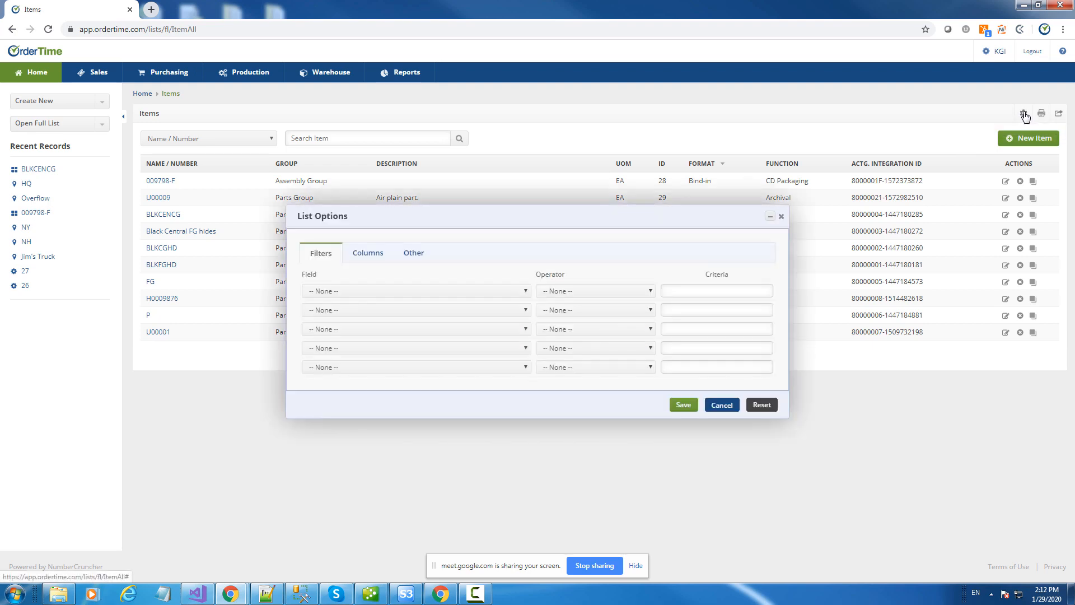
click(375, 257)
click(634, 414)
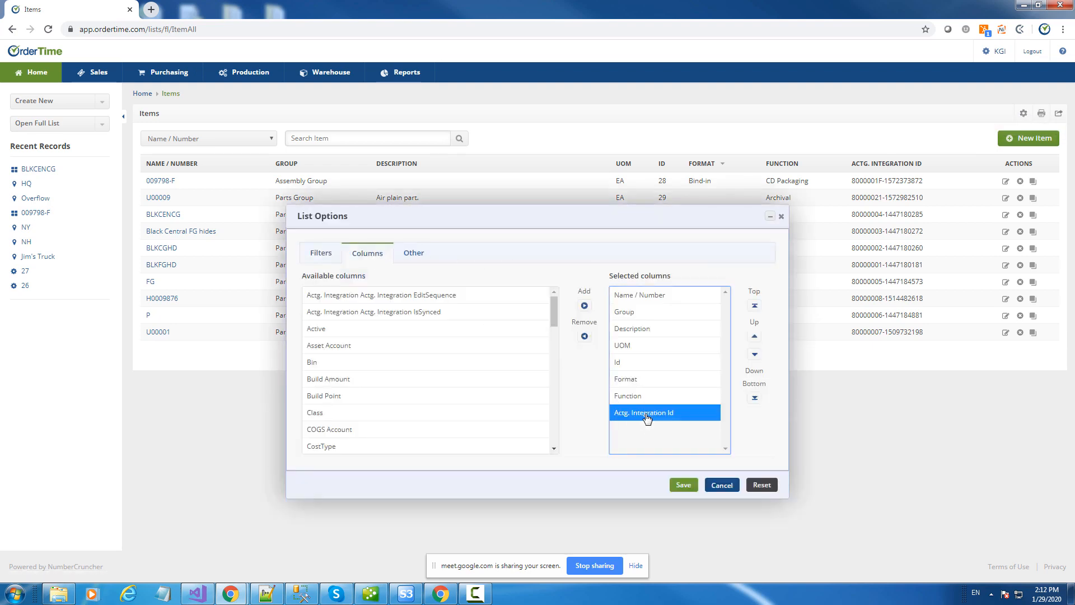
click(584, 336)
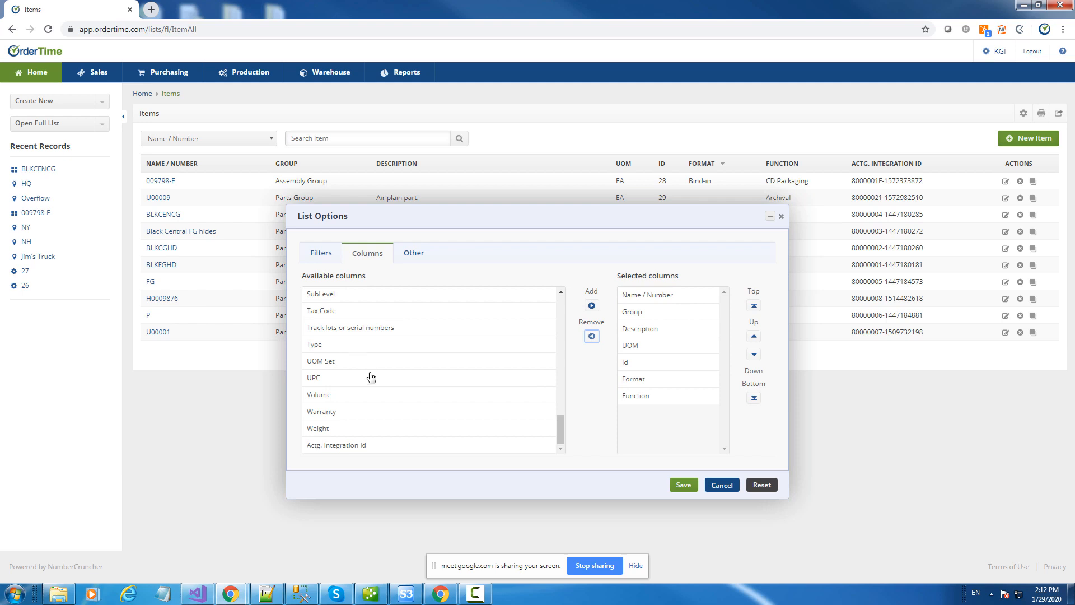
Add the Track lots or serial numbers and Bin columns to the item list and save the list options
scroll(445, 391, up, 5)
scroll(445, 391, down, 4)
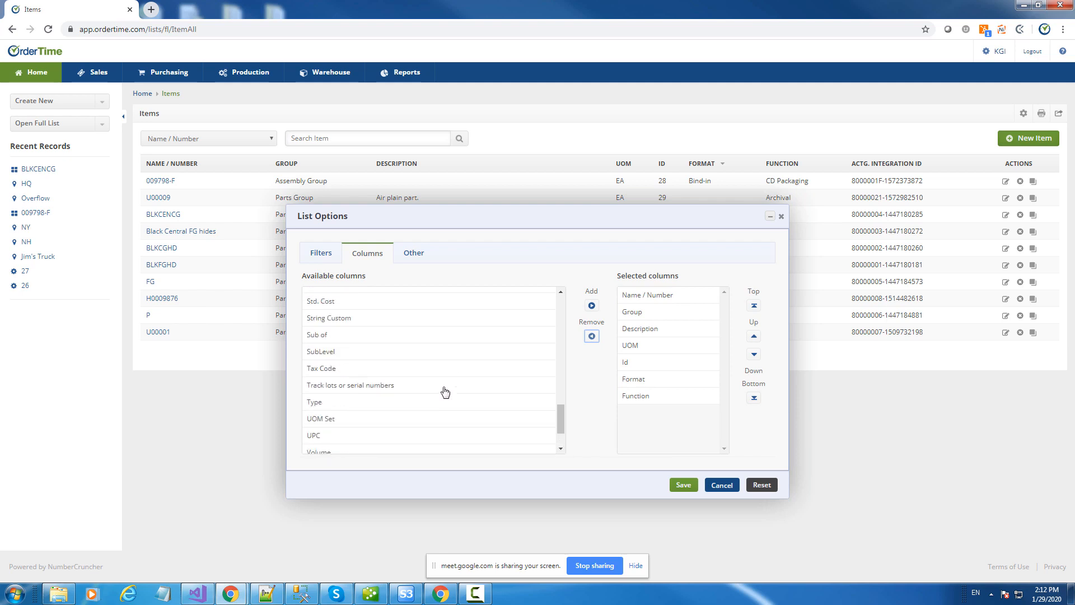
click(371, 386)
click(592, 307)
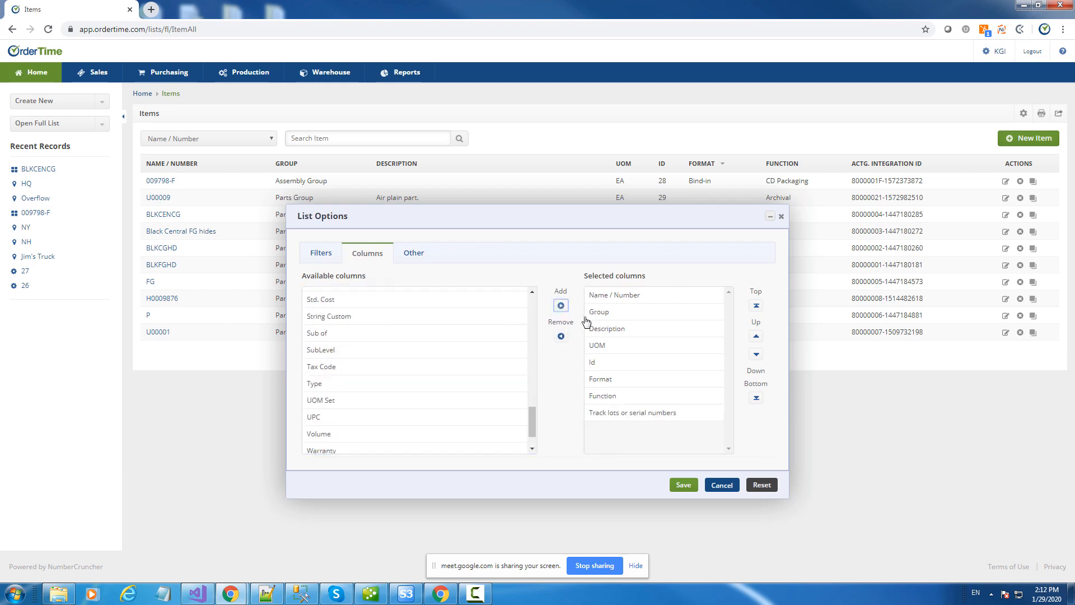
drag(530, 431, 533, 328)
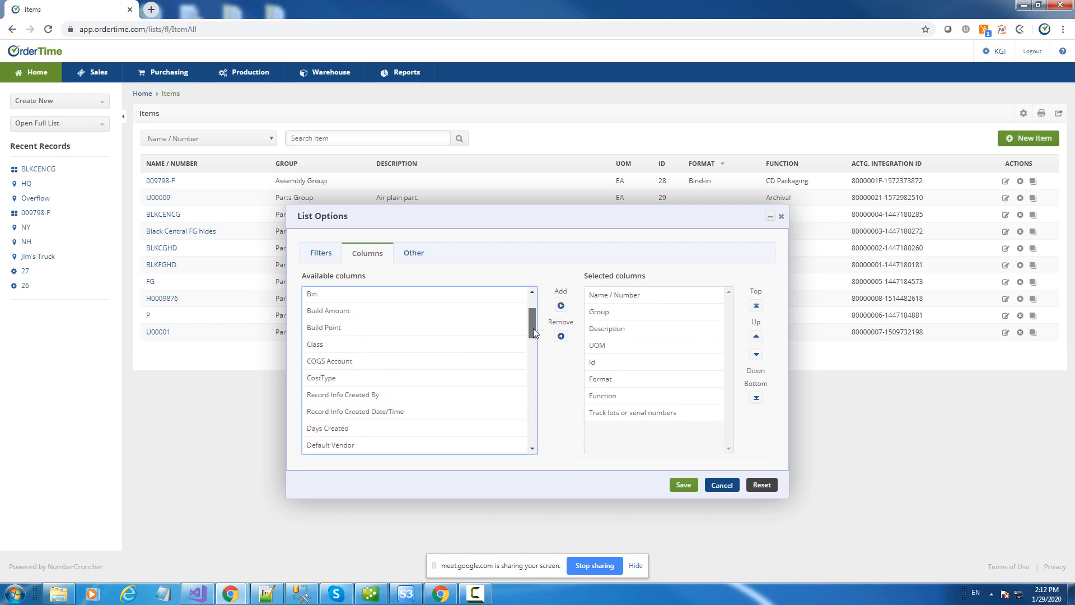
click(328, 295)
click(561, 304)
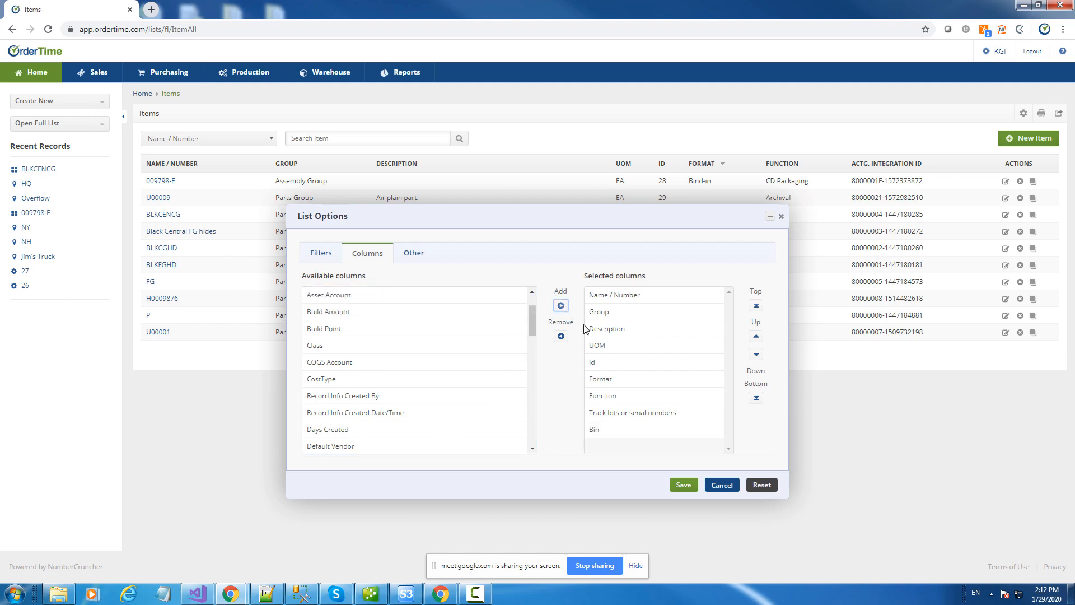
click(684, 485)
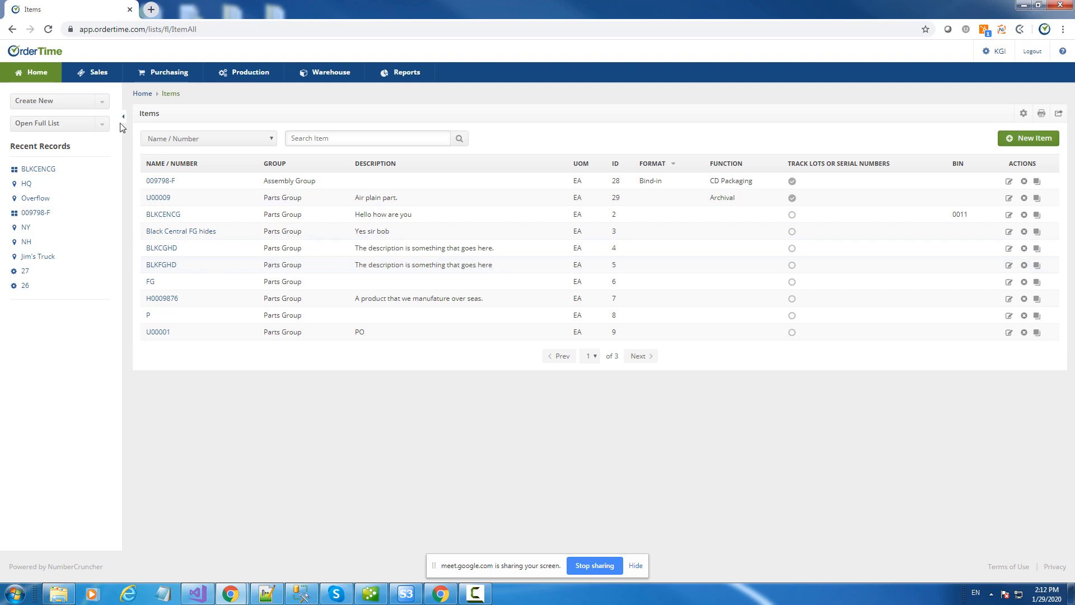
Start a new receiving document for the vendor EFC Tannery in Brazil
click(103, 105)
scroll(72, 184, down, 2)
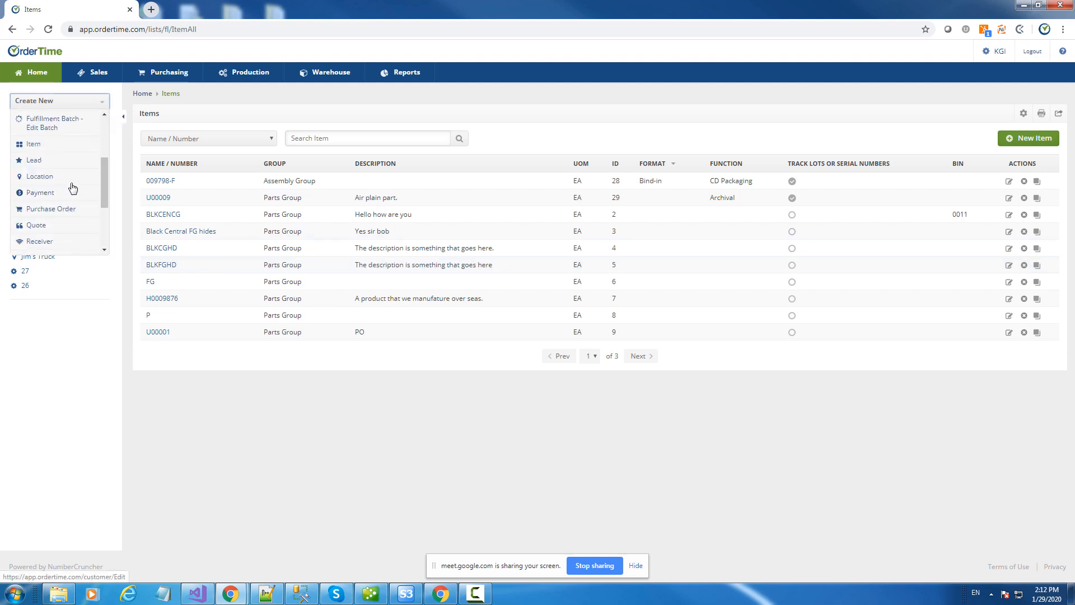
scroll(71, 185, down, 1)
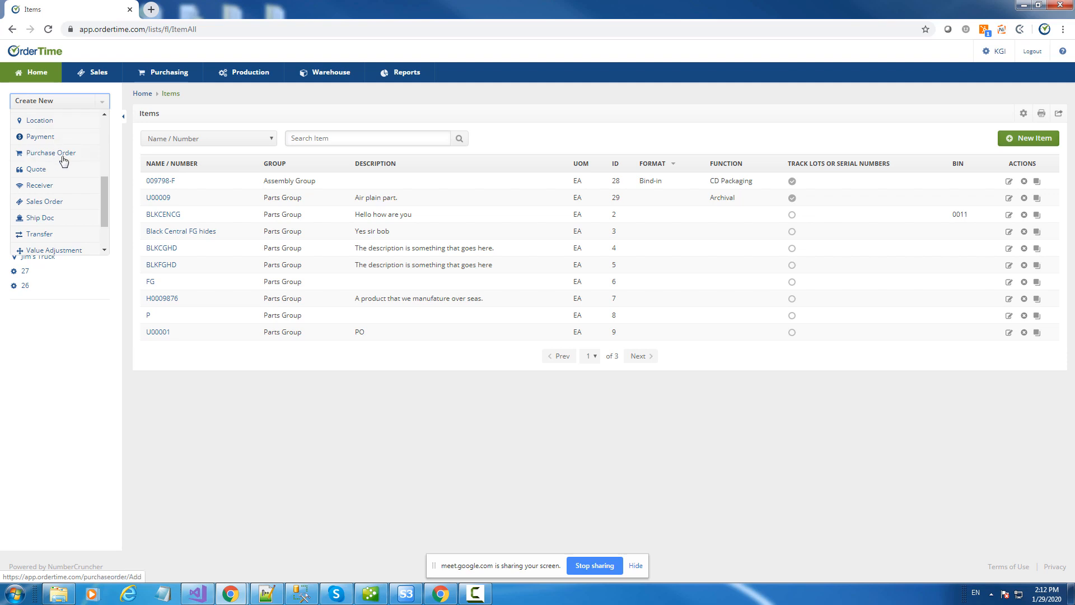
click(32, 186)
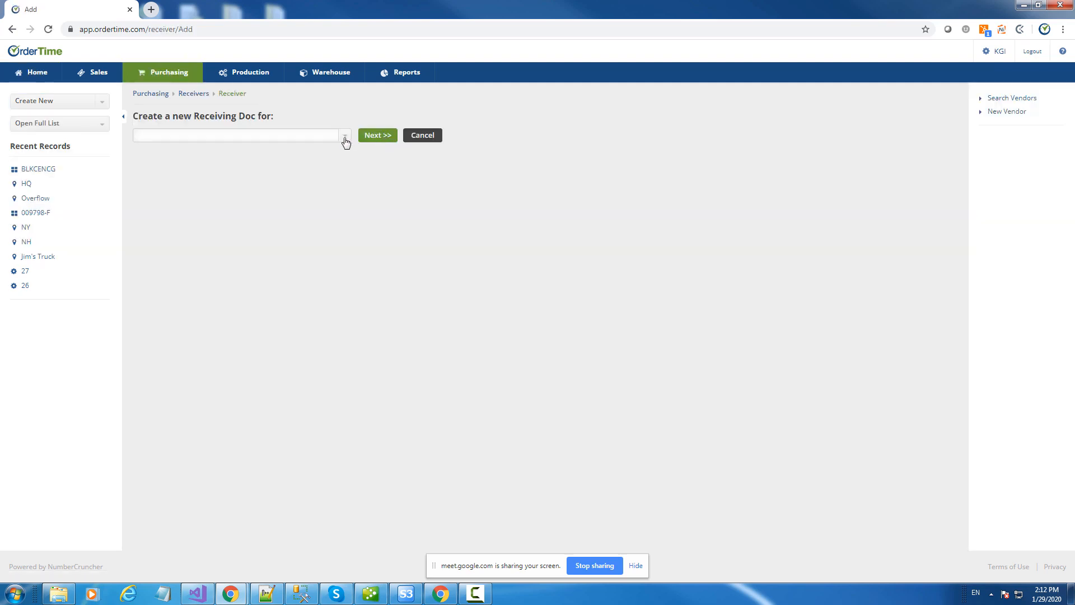
click(345, 136)
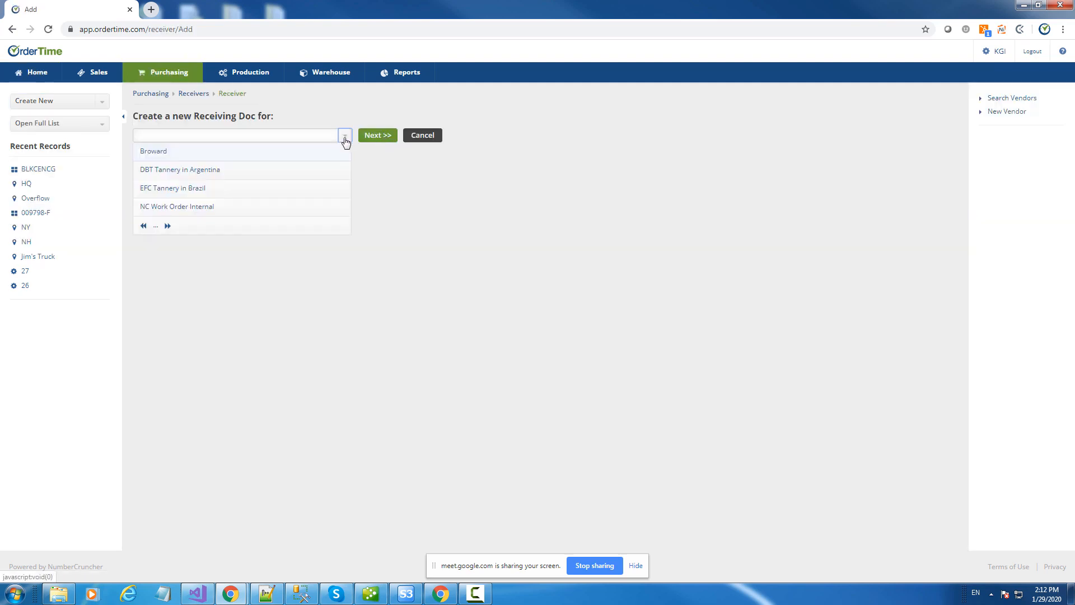
click(184, 187)
click(383, 137)
click(385, 139)
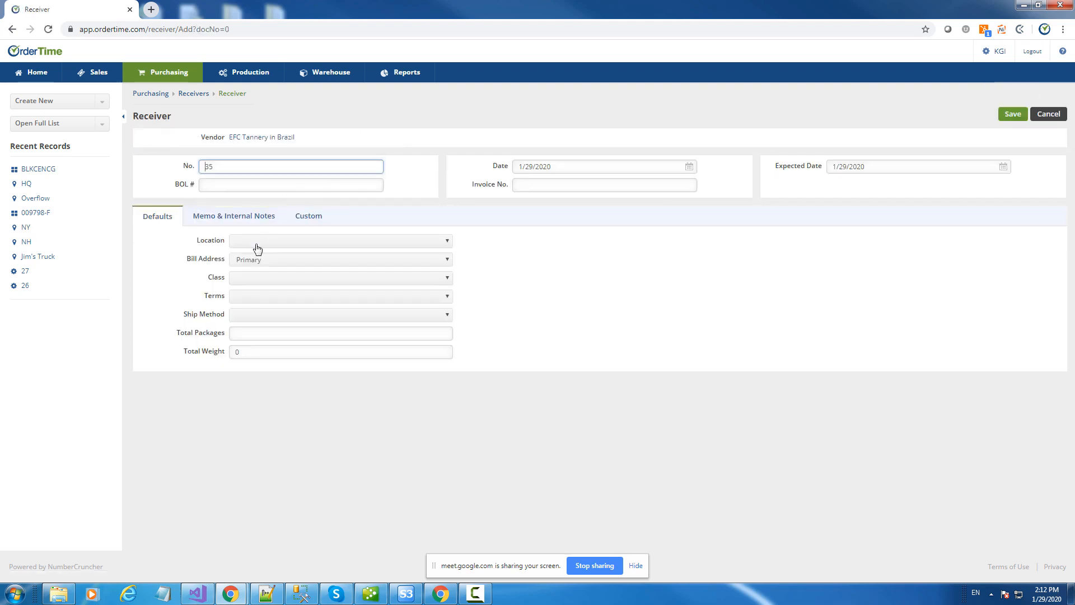
Set the new receiver's location to HQ and save the receiver
click(257, 246)
click(253, 271)
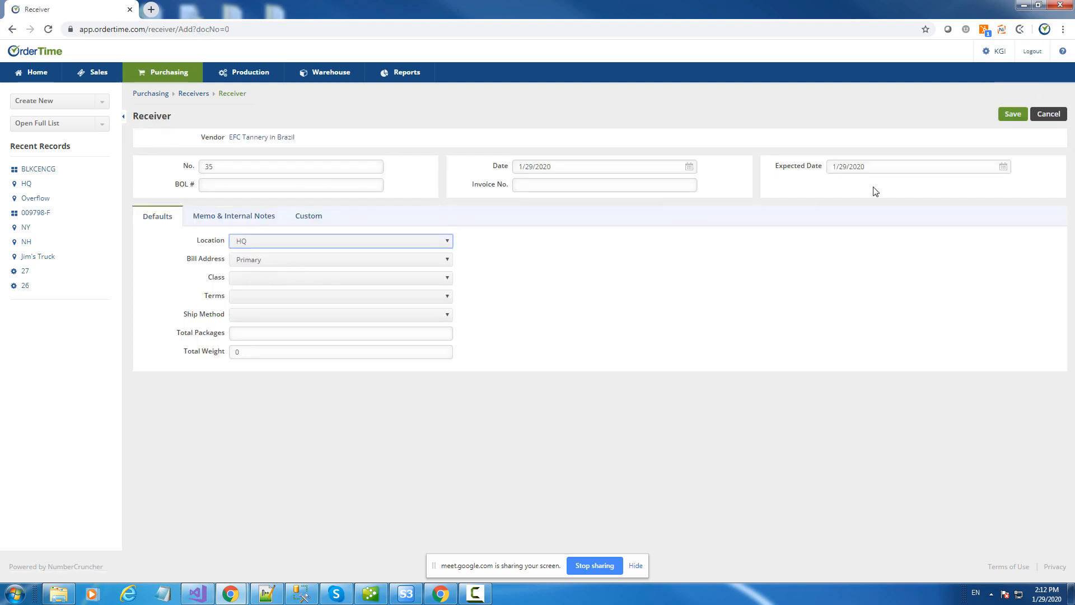
click(1013, 116)
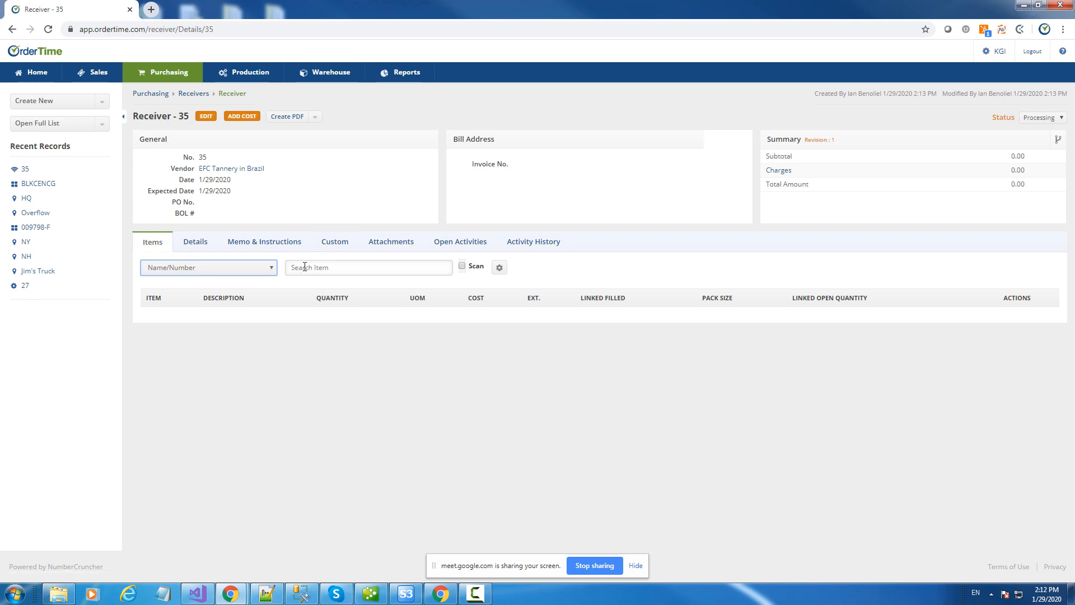
Add item BLKCENCG to the receiver with a quantity of 50, and view the receiver's details
click(306, 267)
text(bl)
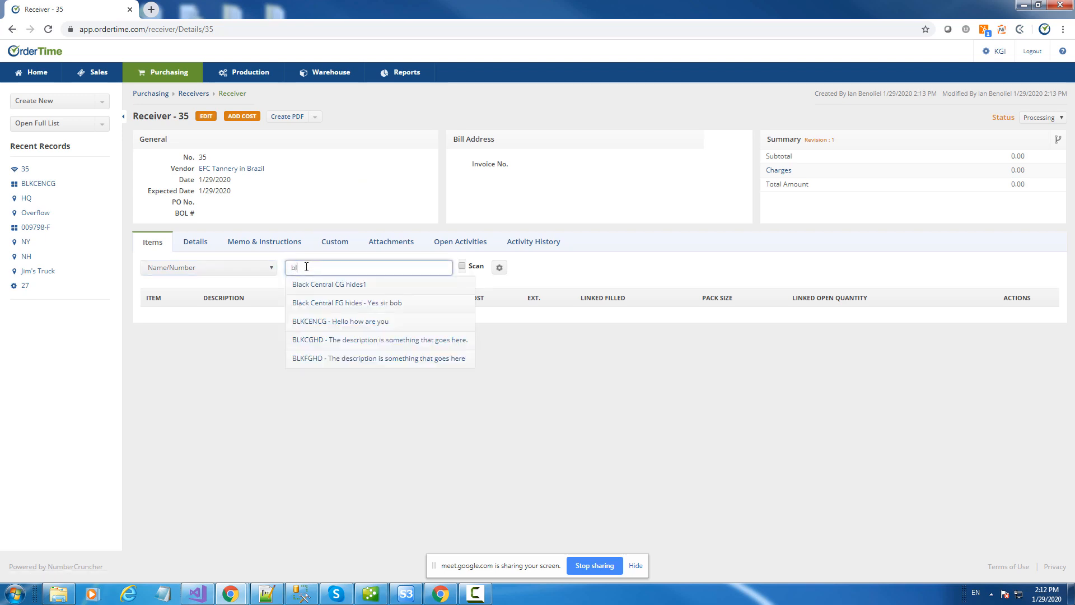
click(345, 321)
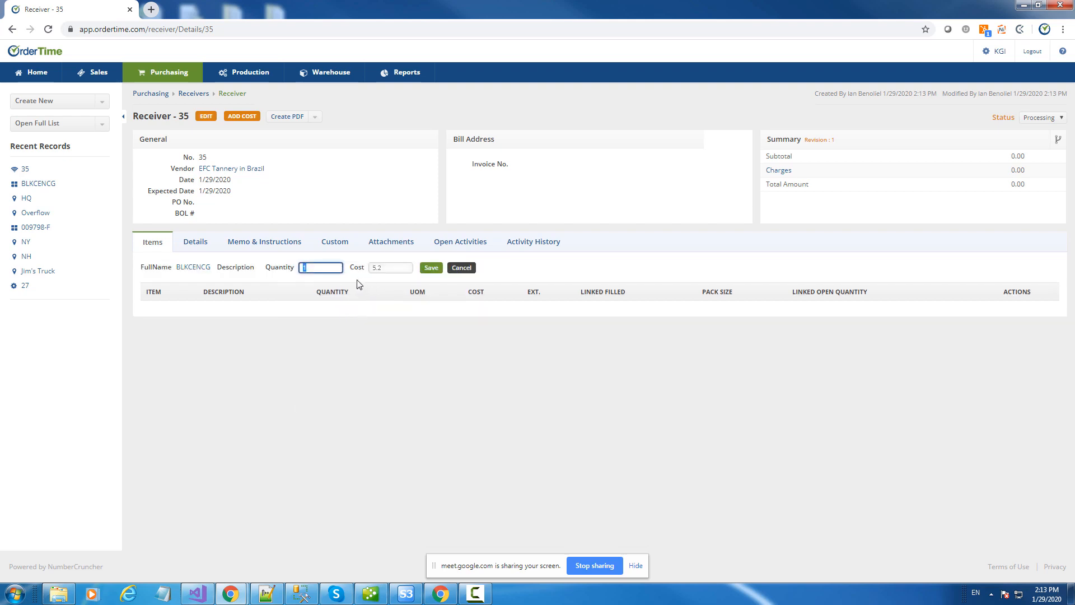
text(50)
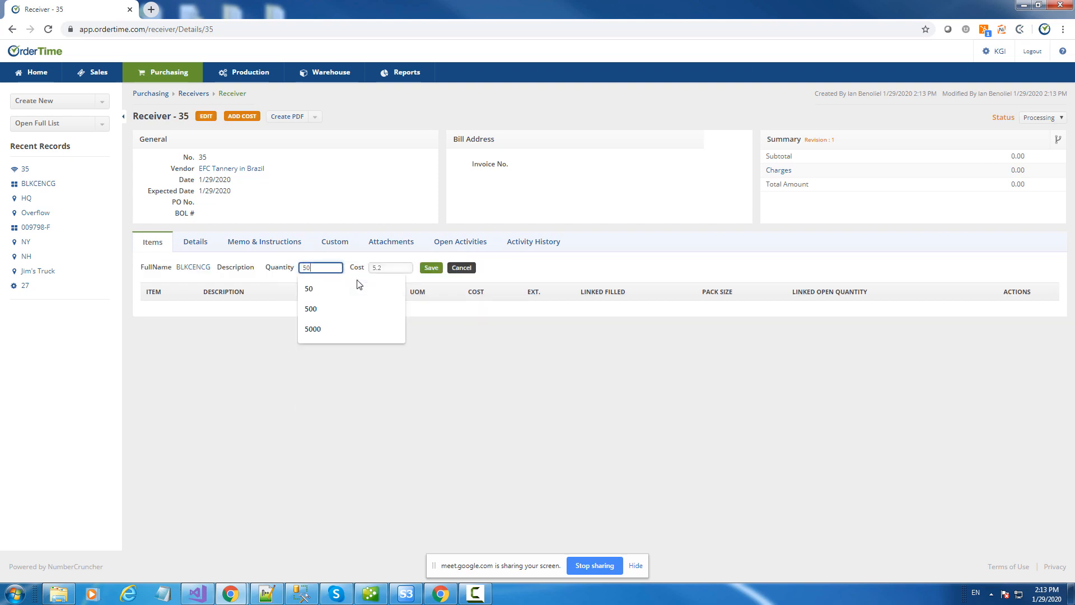
click(431, 268)
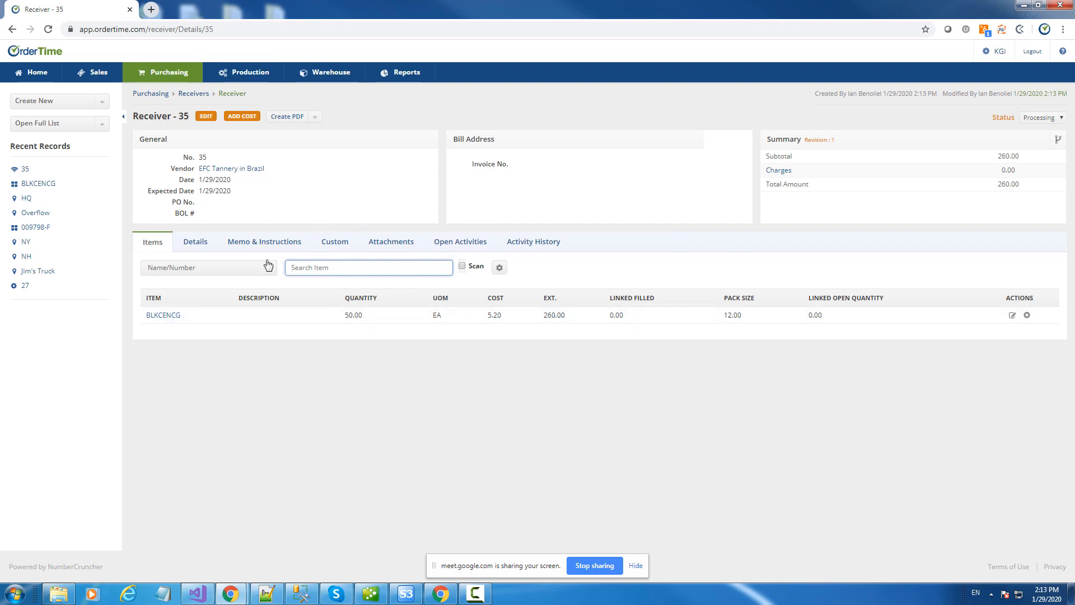
click(213, 251)
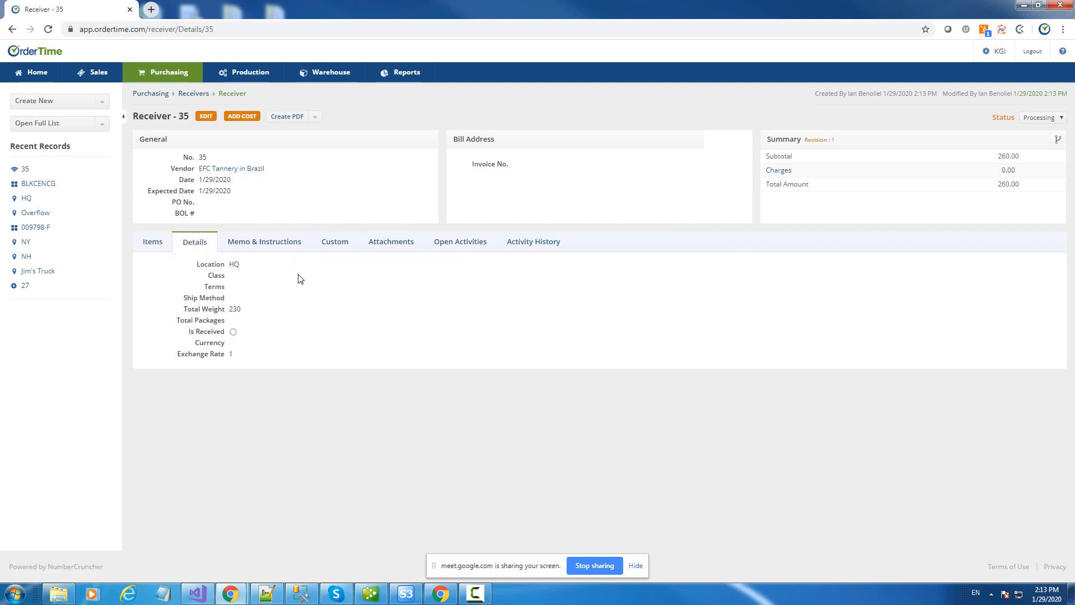
Open the item list in a separate browser tab and copy the item number BLKCGHD
click(163, 250)
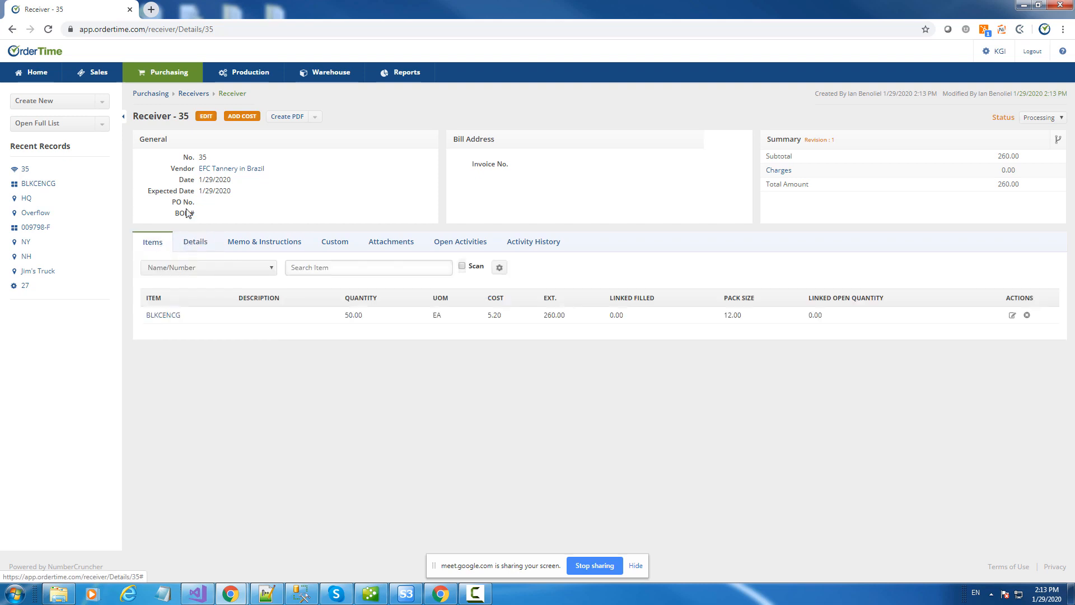
click(103, 124)
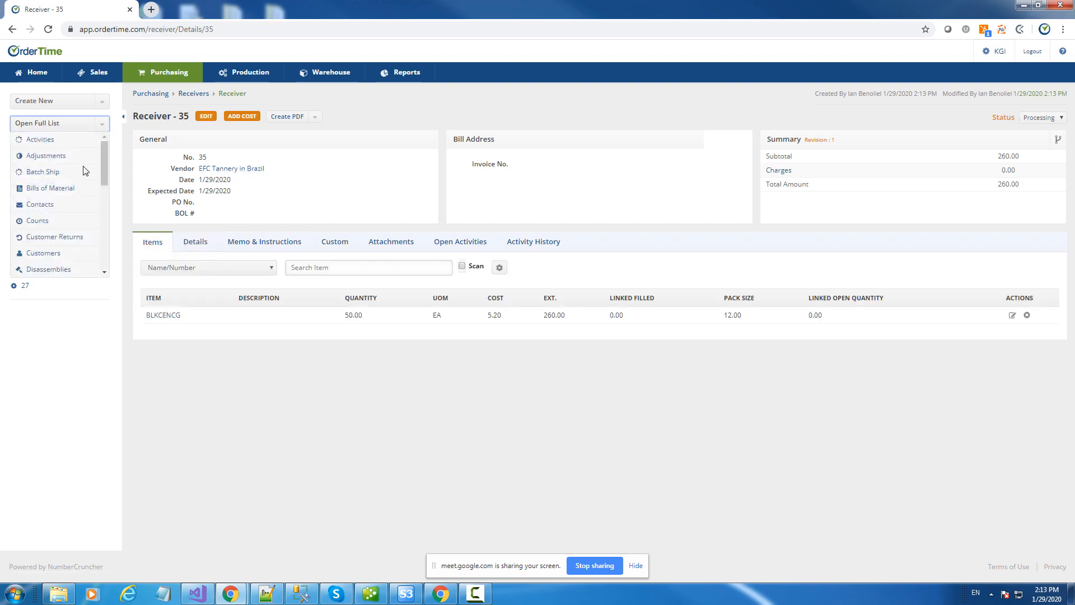
scroll(79, 179, down, 5)
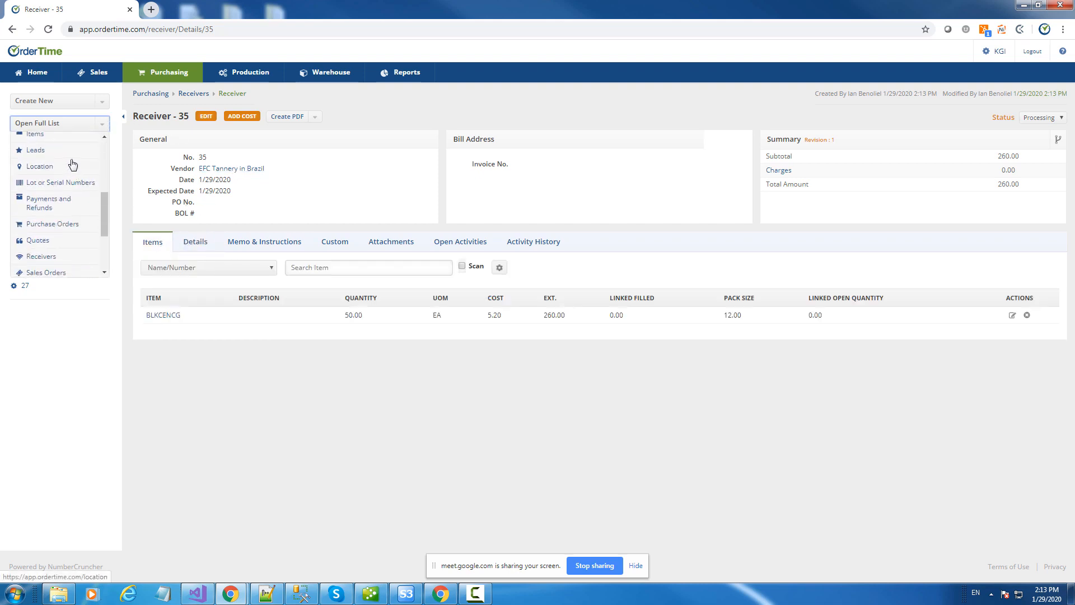
scroll(55, 201, up, 1)
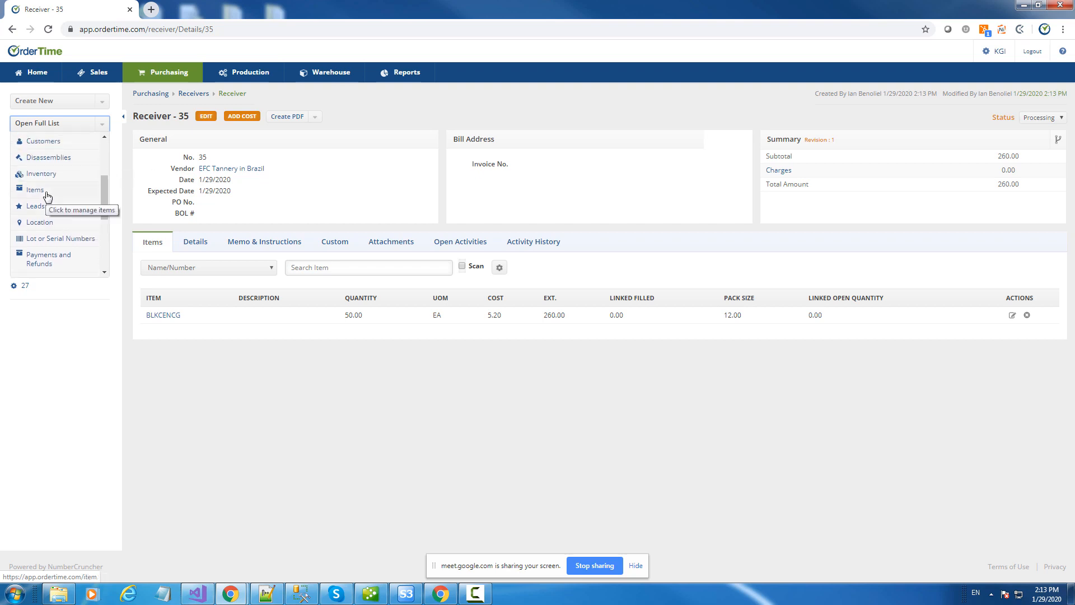
right_click(55, 200)
click(89, 201)
click(236, 12)
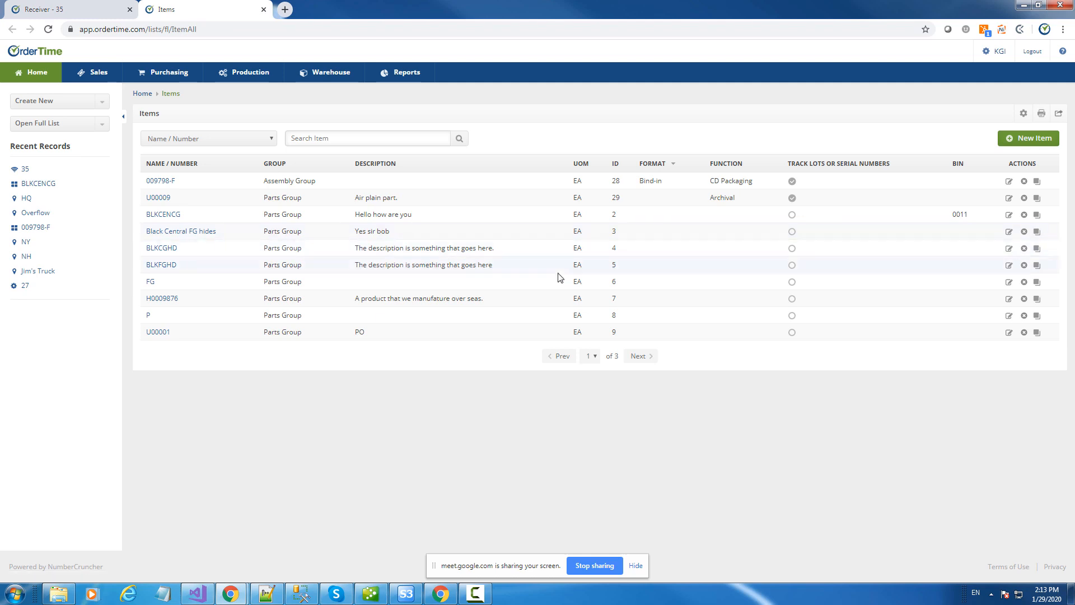
drag(201, 253, 178, 248)
key(ctrl+c)
Add the copied item BLKCGHD to receiver 35 with a quantity of 50
click(73, 6)
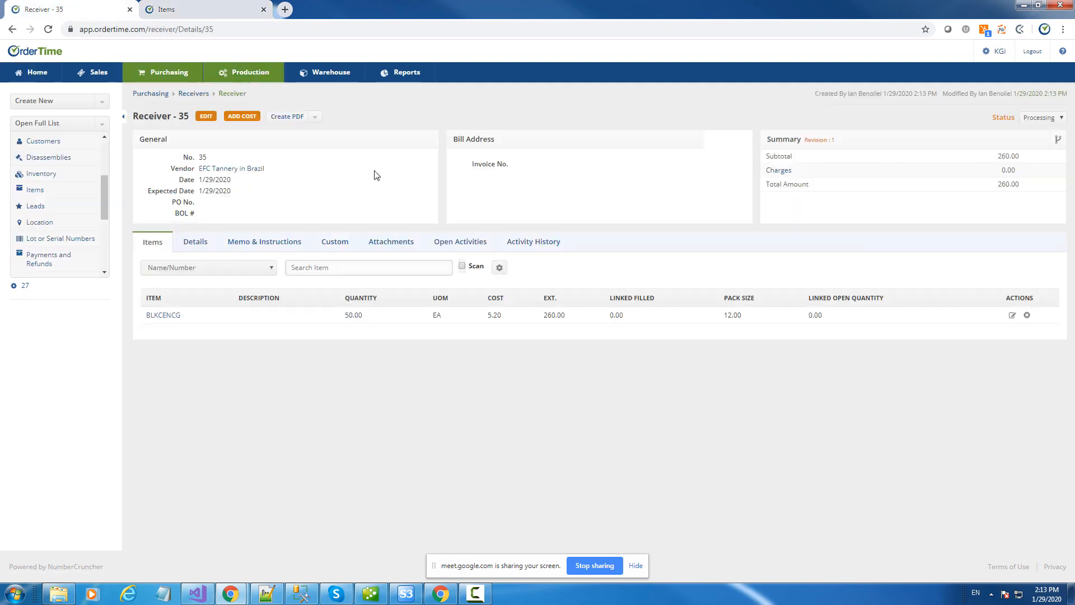
click(316, 272)
key(ctrl+v)
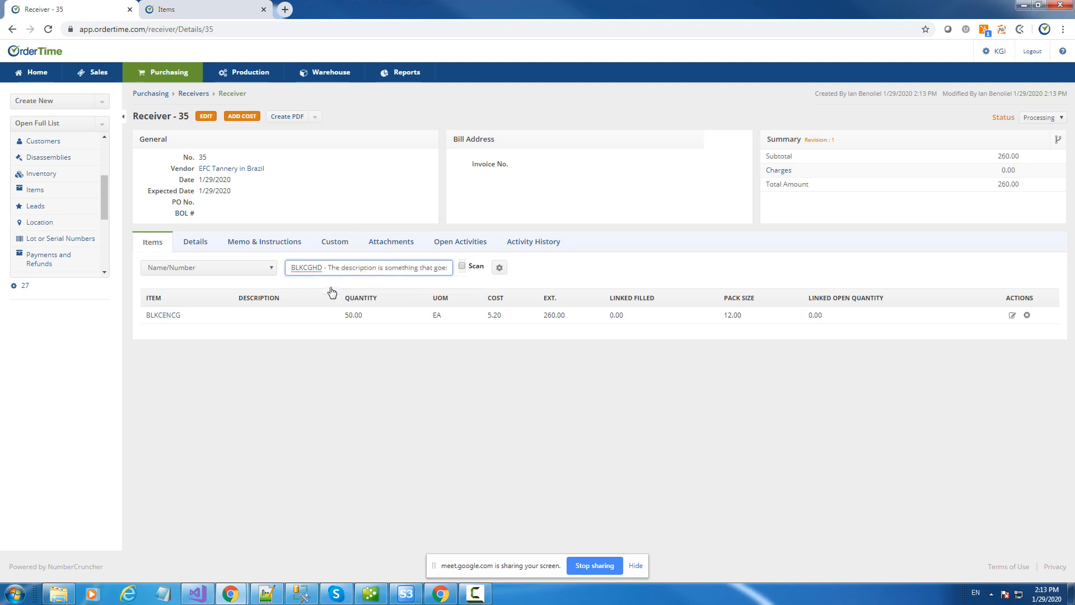
click(329, 285)
text(50)
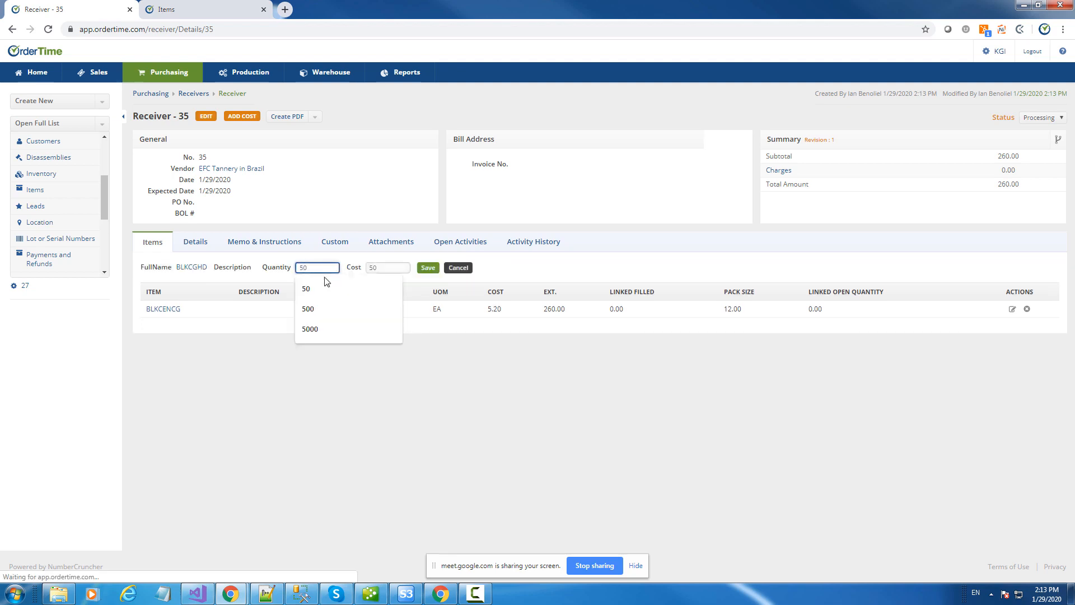
key(Return)
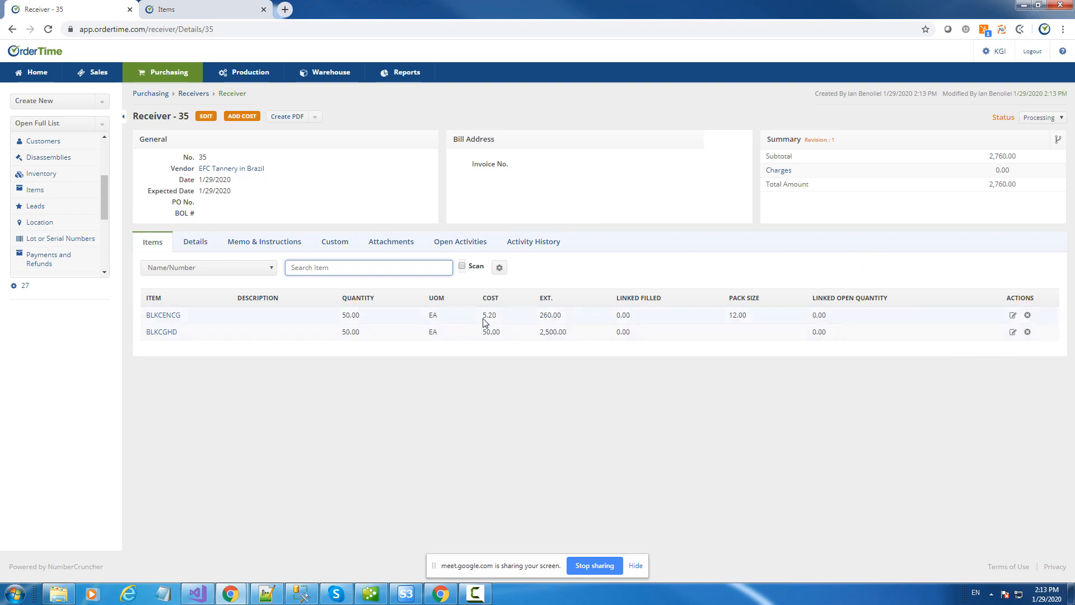
Check the bin allocation of the BLKCENCG line on the receiver, and return to the receiver
click(1013, 316)
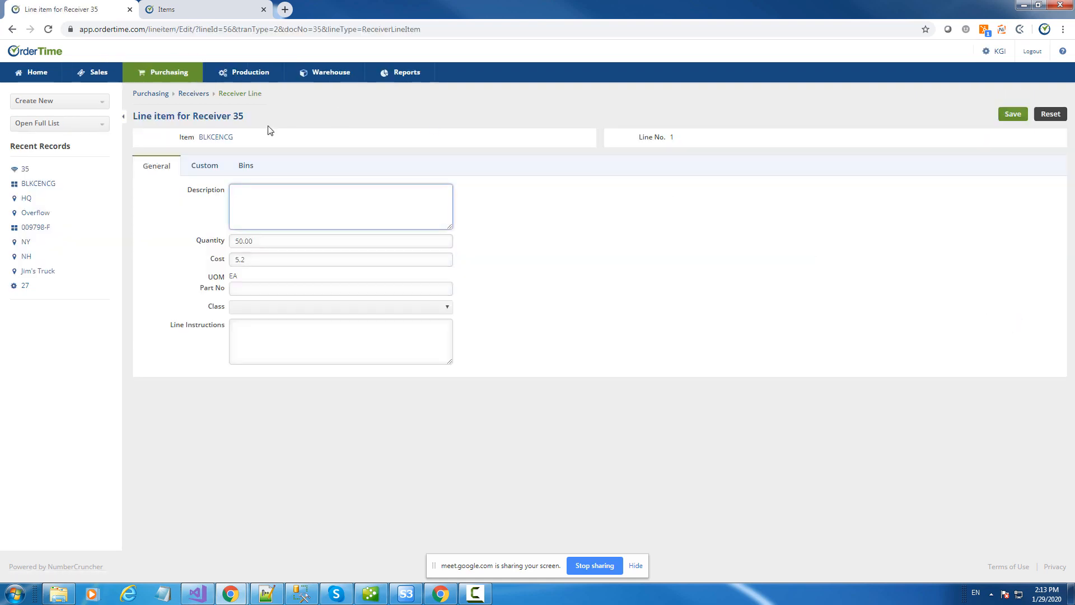
click(249, 168)
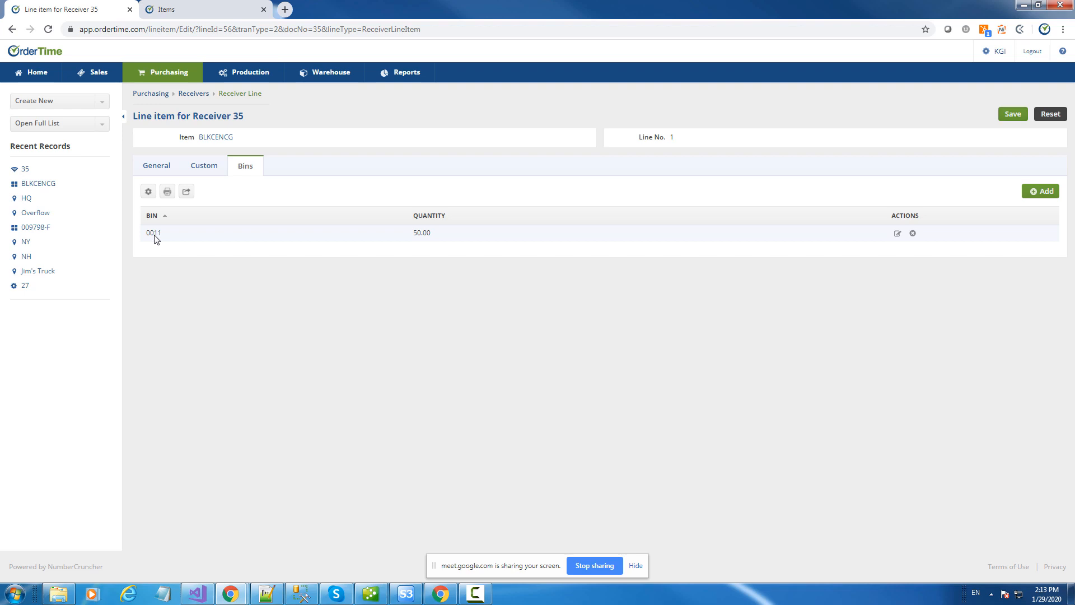
click(202, 122)
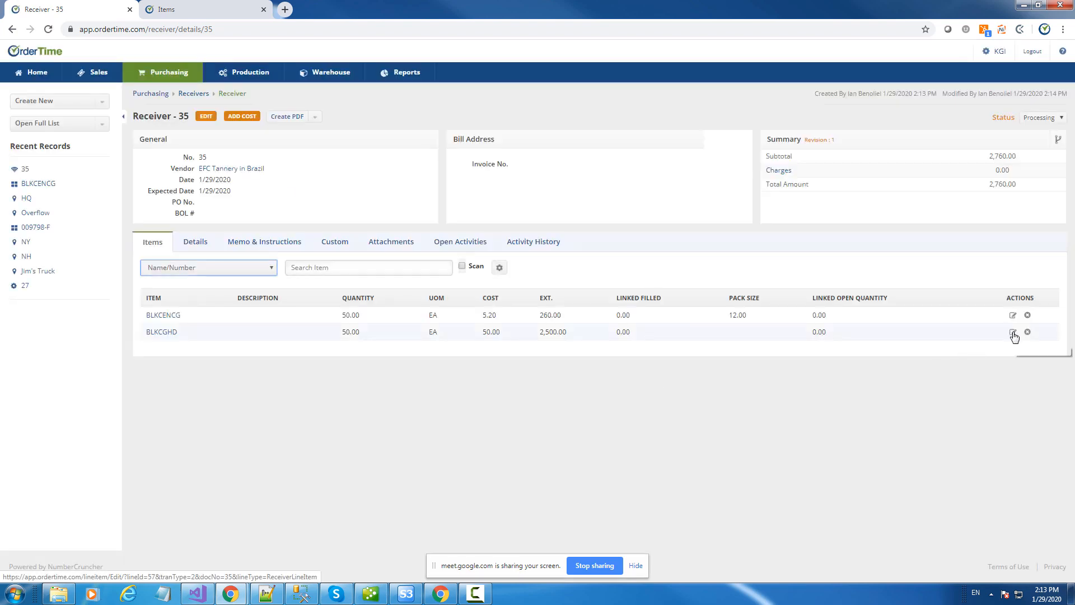
Delete the FL bin allocation from the receiver's BLKCGHD line
click(1013, 334)
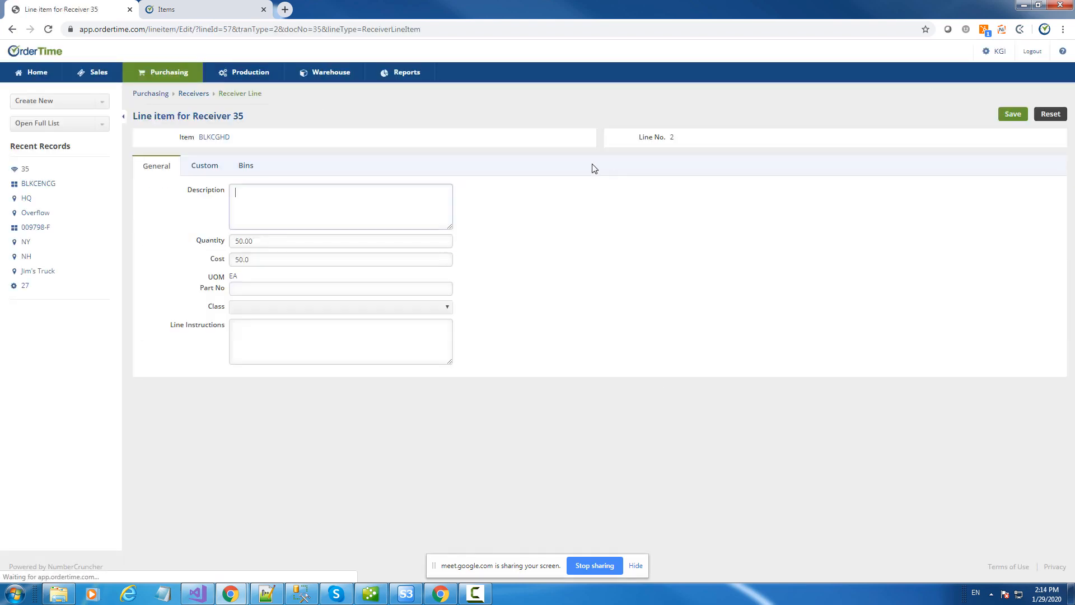
click(245, 166)
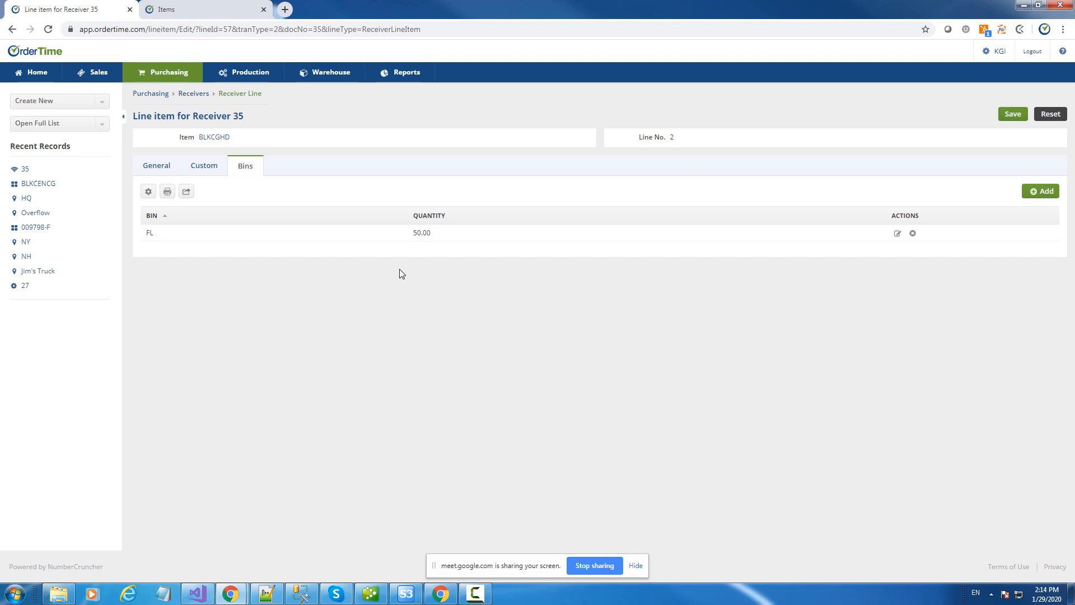
click(913, 233)
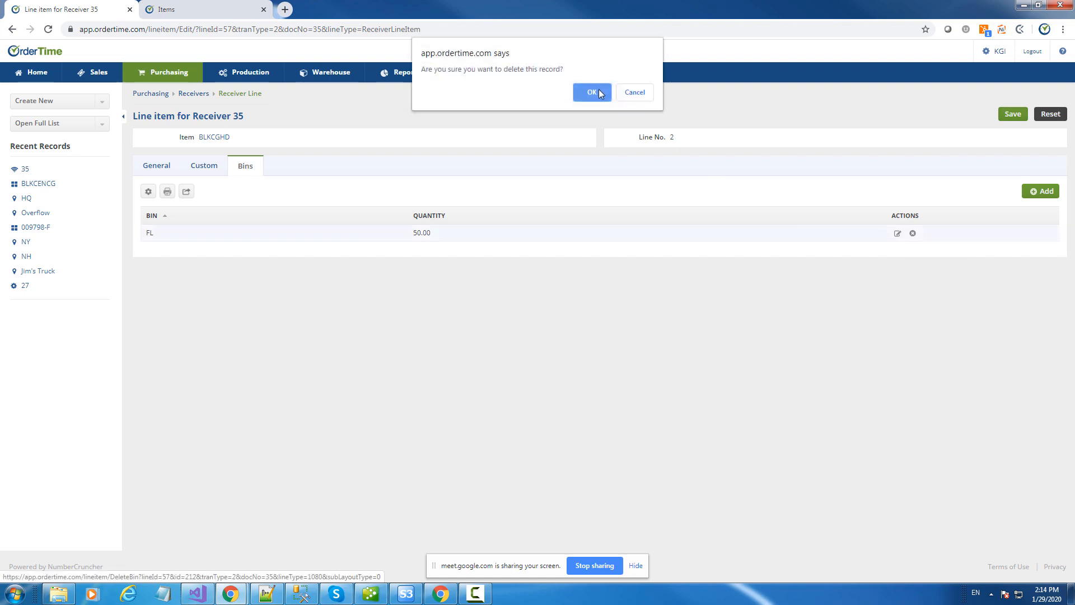
click(598, 89)
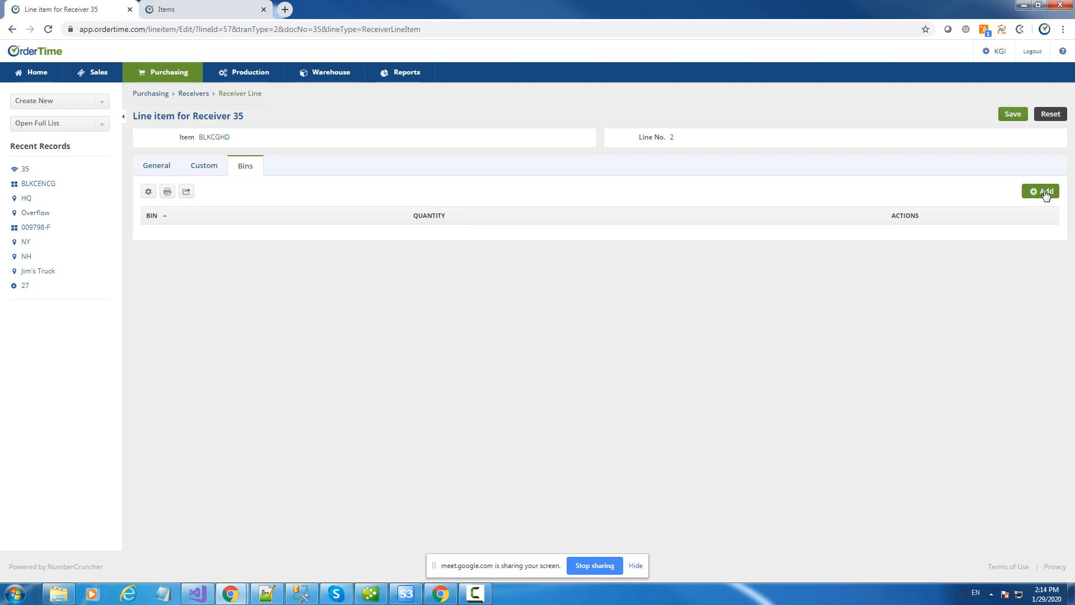
Allocate a quantity of 25 of the BLKCGHD line to bin A1 (HQ) and save it
click(1044, 191)
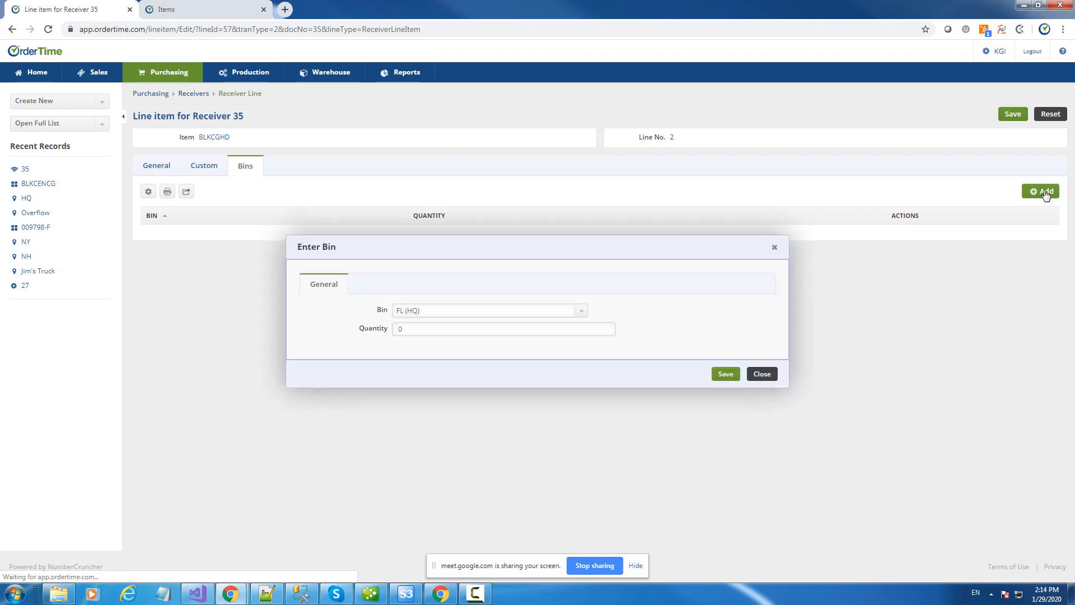
click(459, 317)
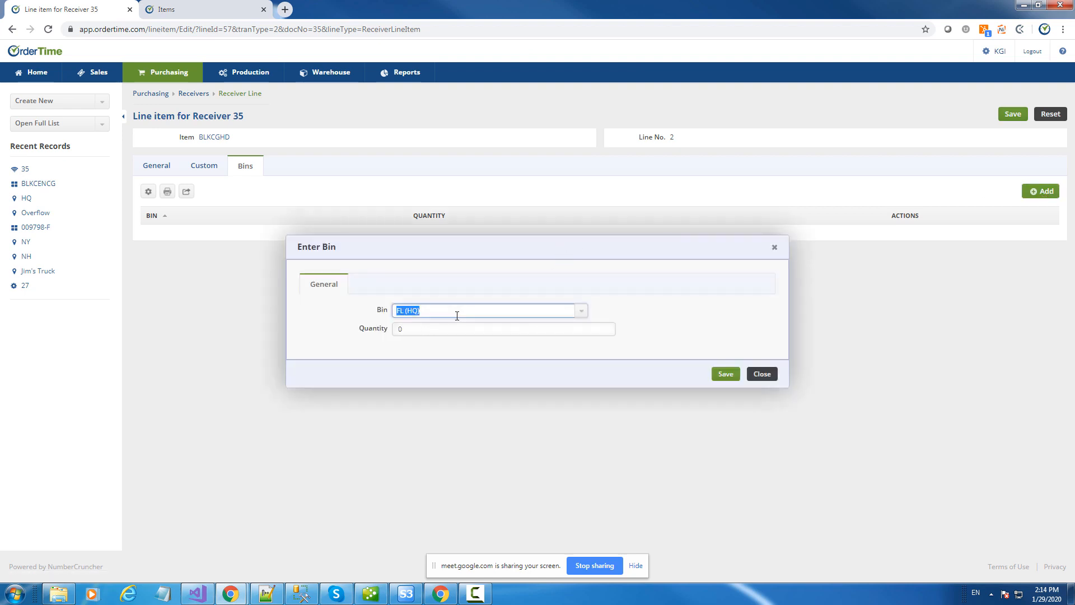
text(a)
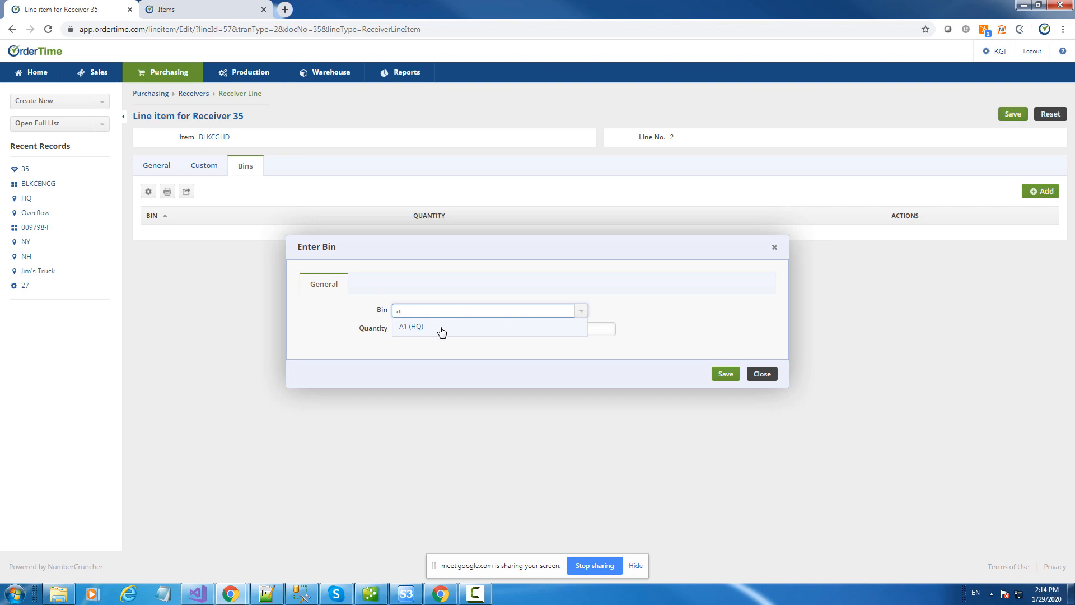
click(441, 332)
click(404, 331)
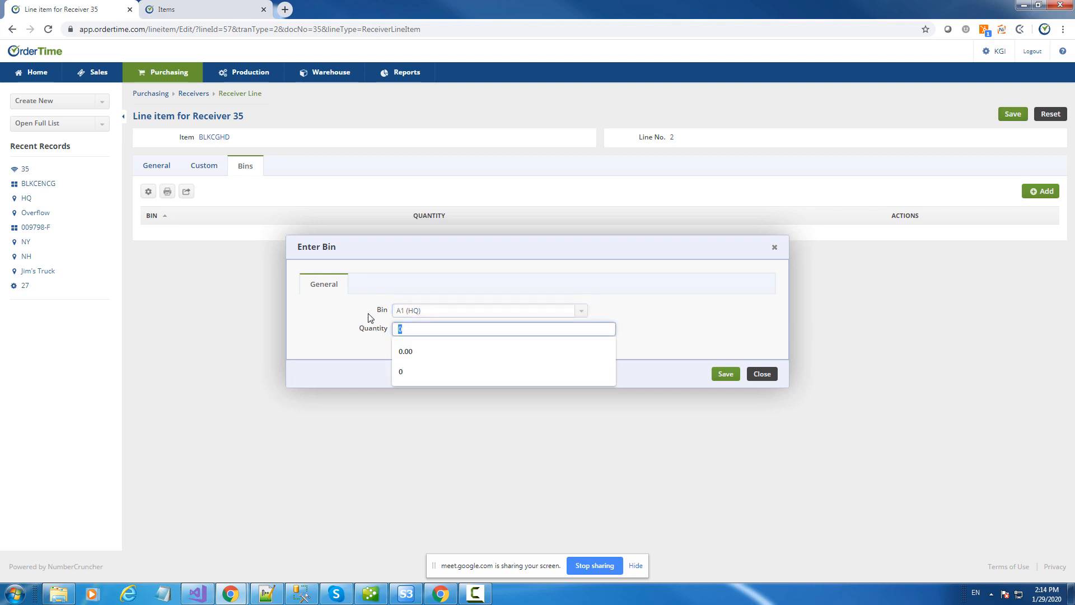
text(25)
click(726, 375)
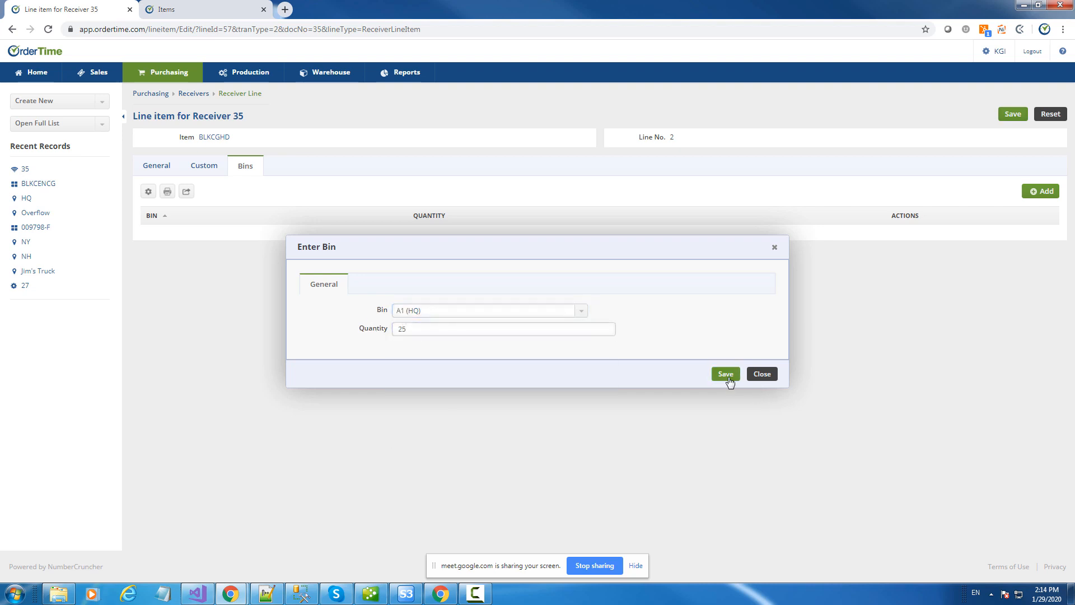
Allocate a quantity of 25 of the BLKCGHD line to bin B2 (HQ) and save it
click(1034, 196)
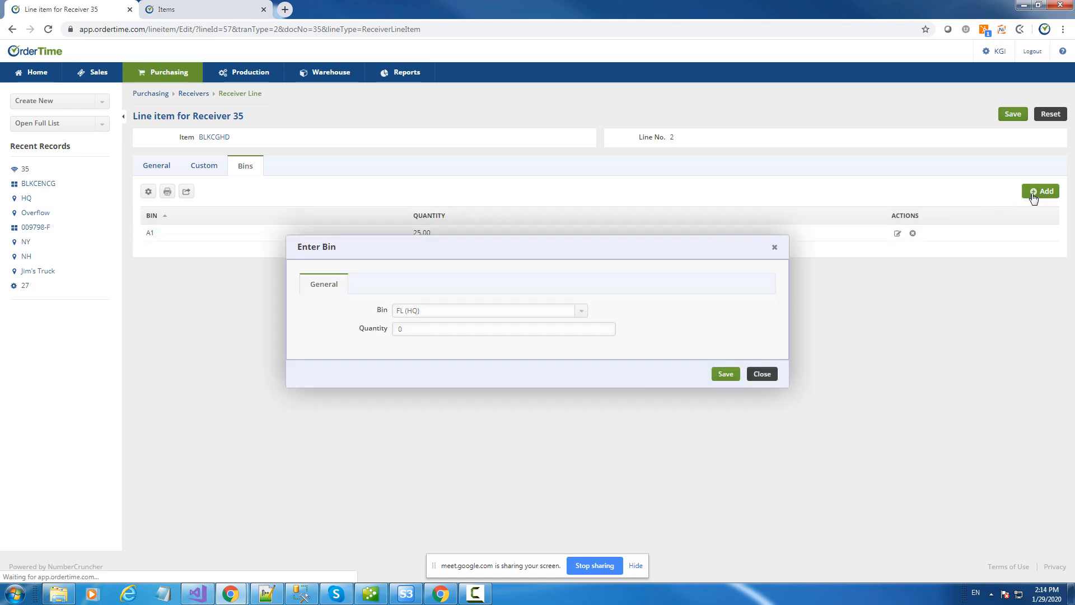
click(432, 315)
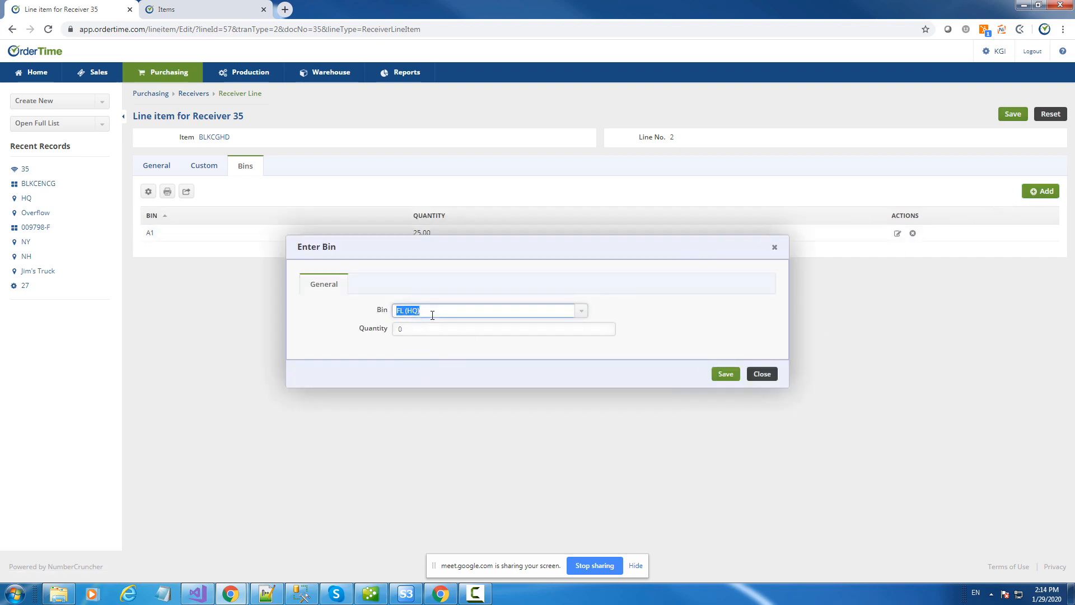
text(b)
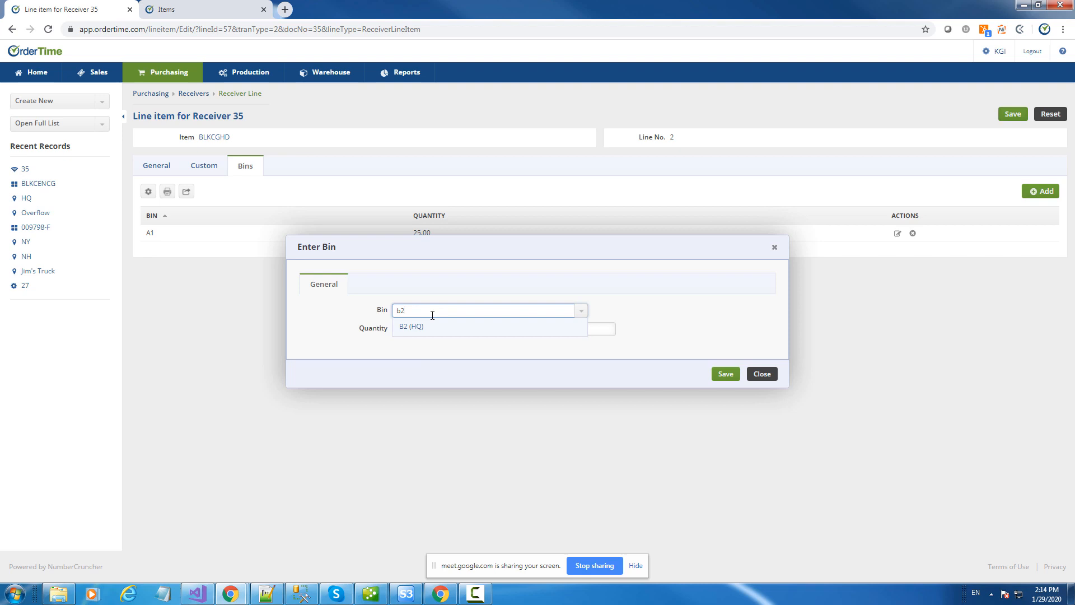
text(2)
click(440, 329)
click(372, 327)
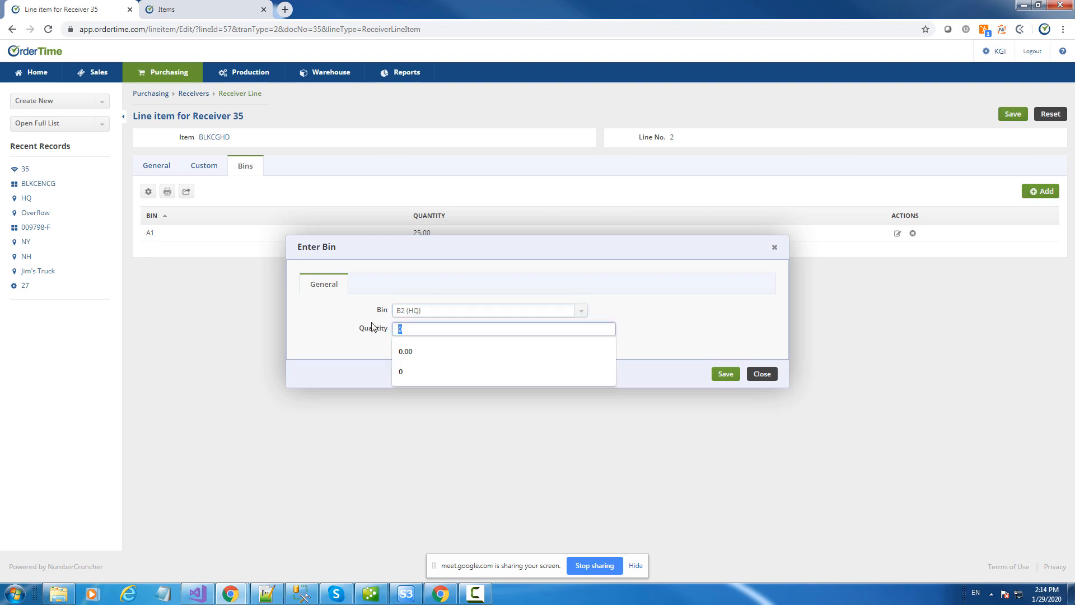
text(25)
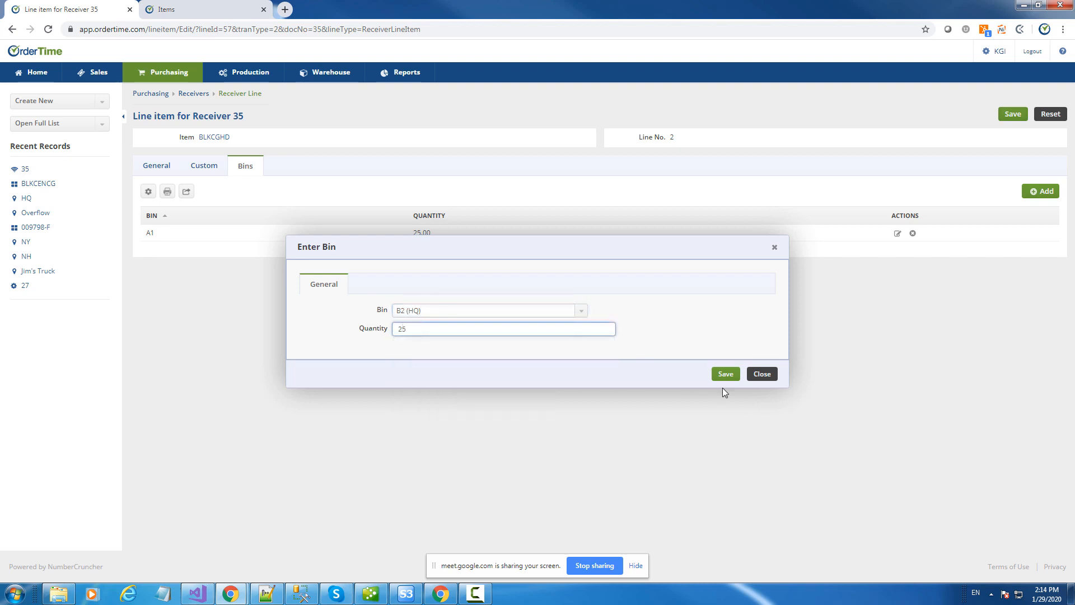
click(723, 374)
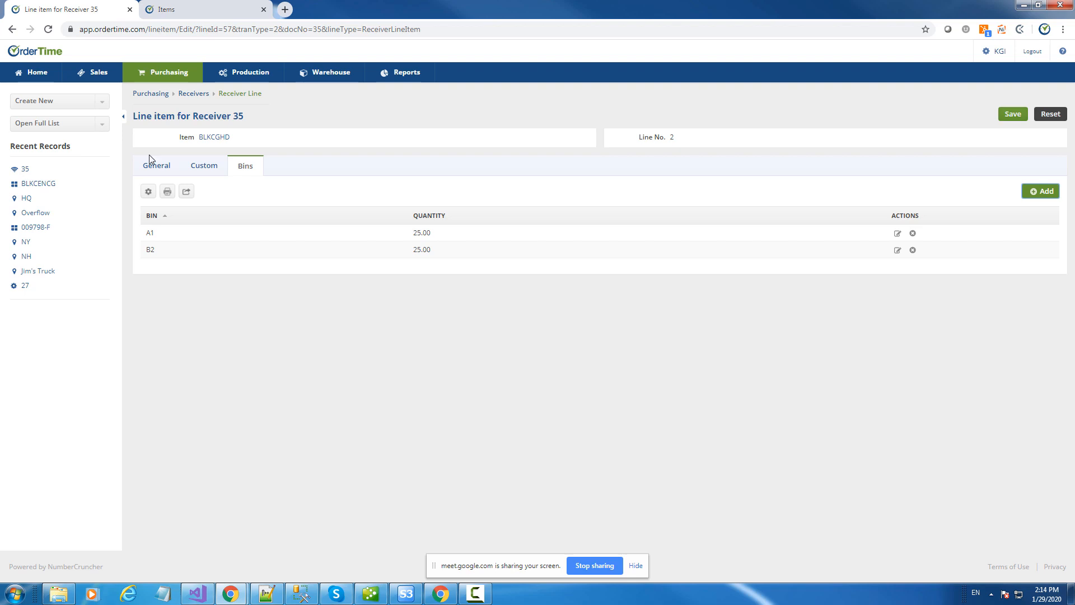
Return to receiver 35 and set its status to Received
click(173, 118)
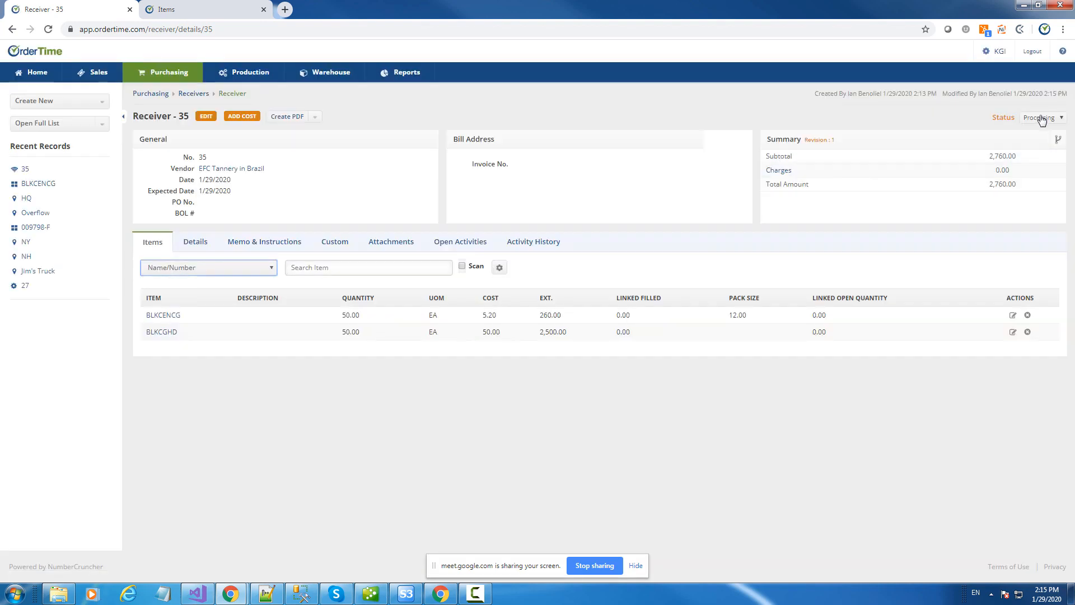
click(1041, 118)
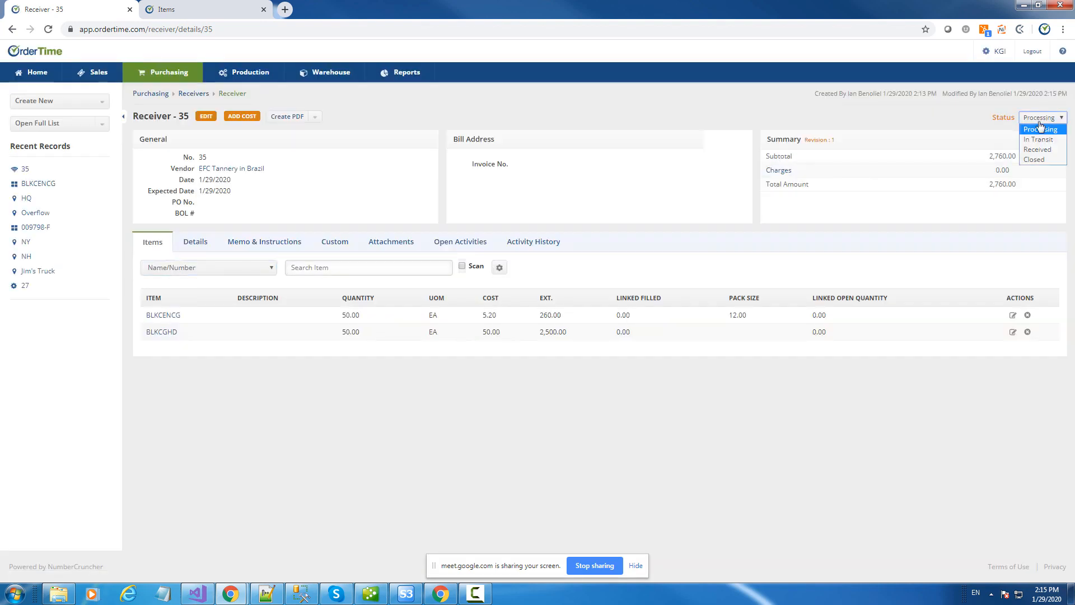
click(1036, 150)
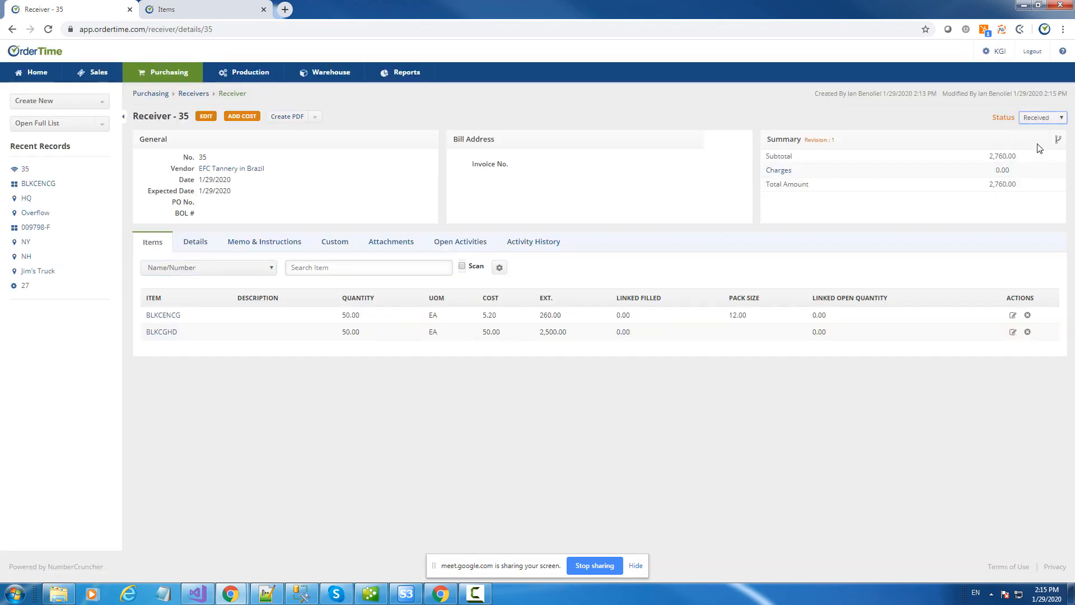
Review item BLKCENCG's inventory sorted by location, and view the inventory held at location NY
click(163, 309)
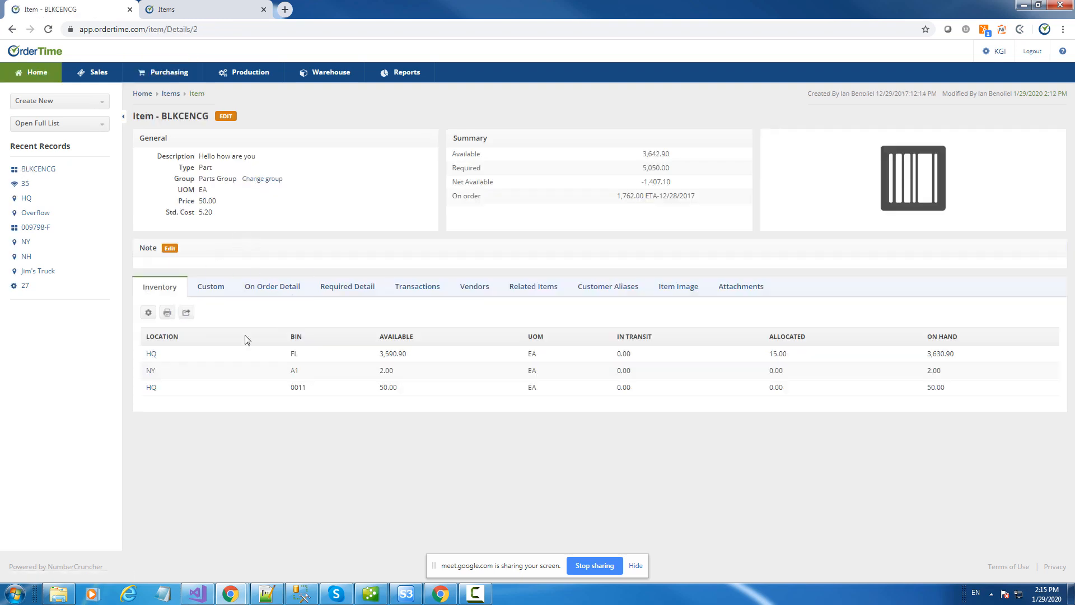
click(151, 336)
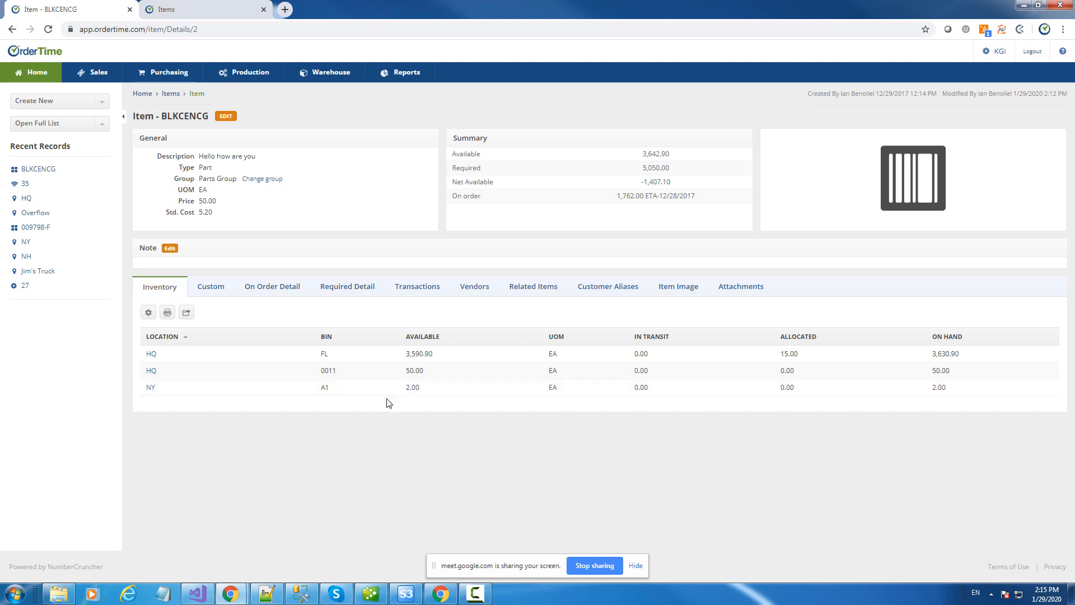
click(153, 391)
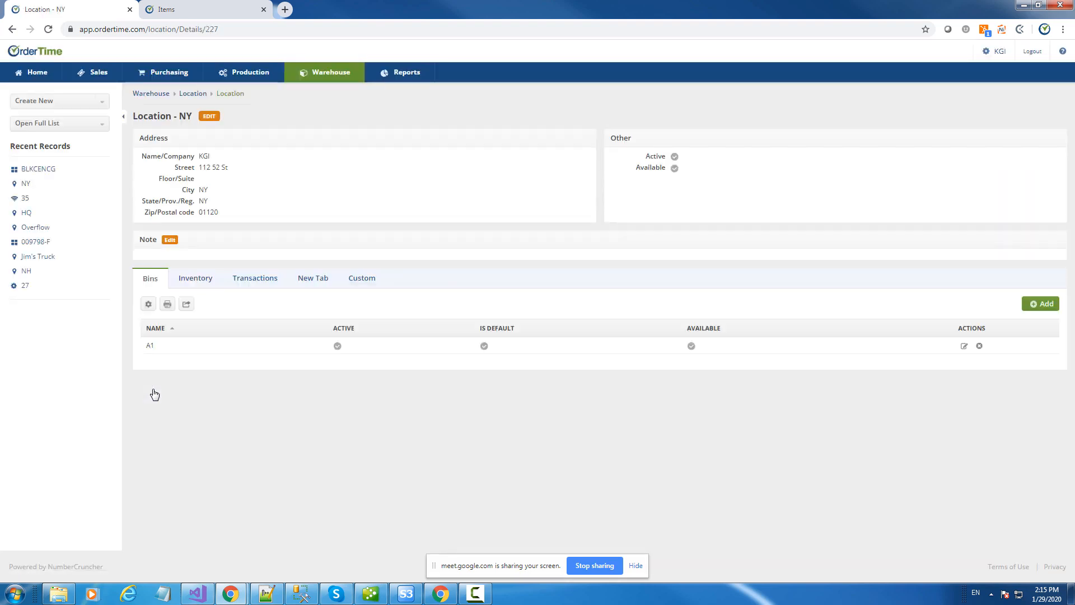
click(208, 279)
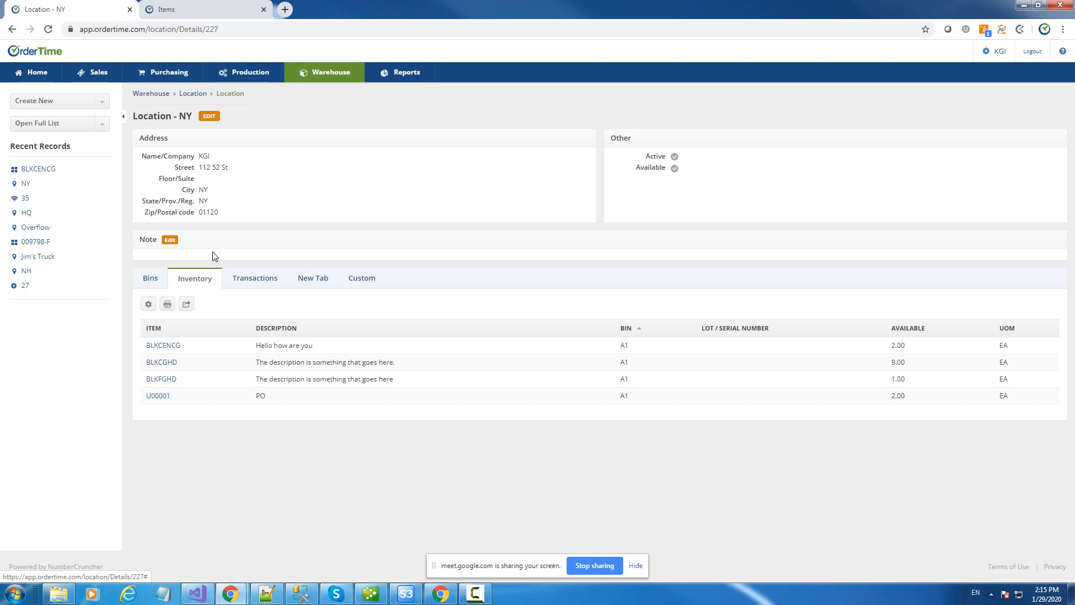
Open the full inventory list to examine stock by item, location and bin
click(104, 127)
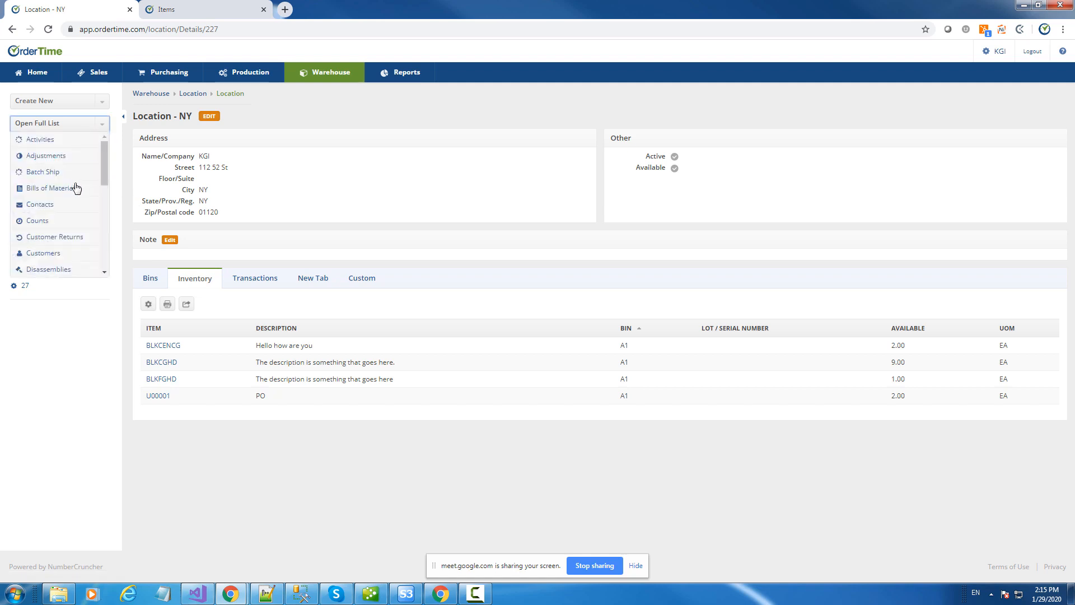
scroll(79, 185, down, 1)
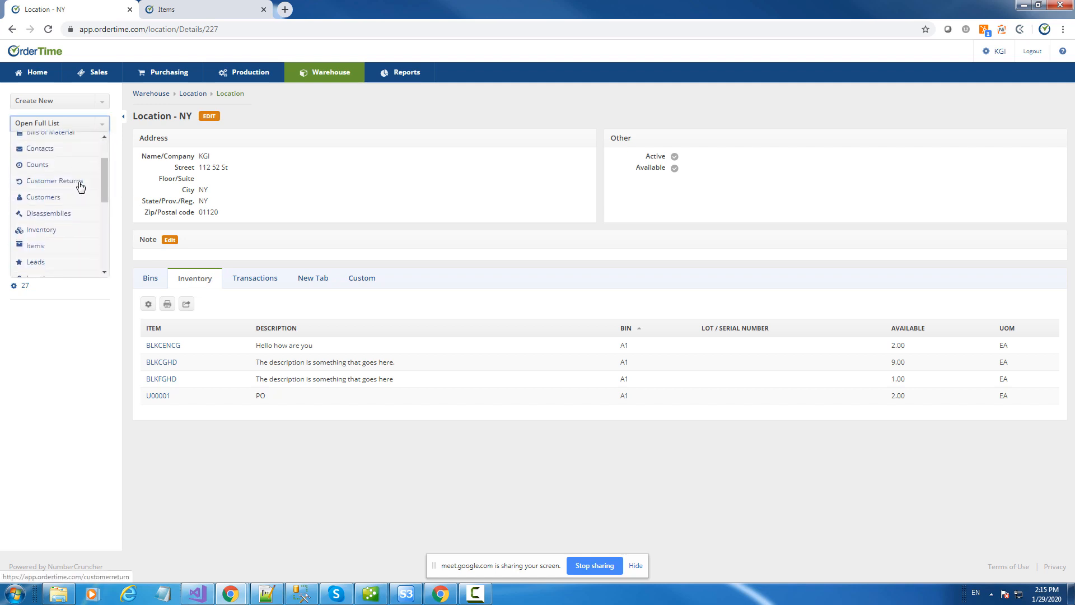
click(43, 230)
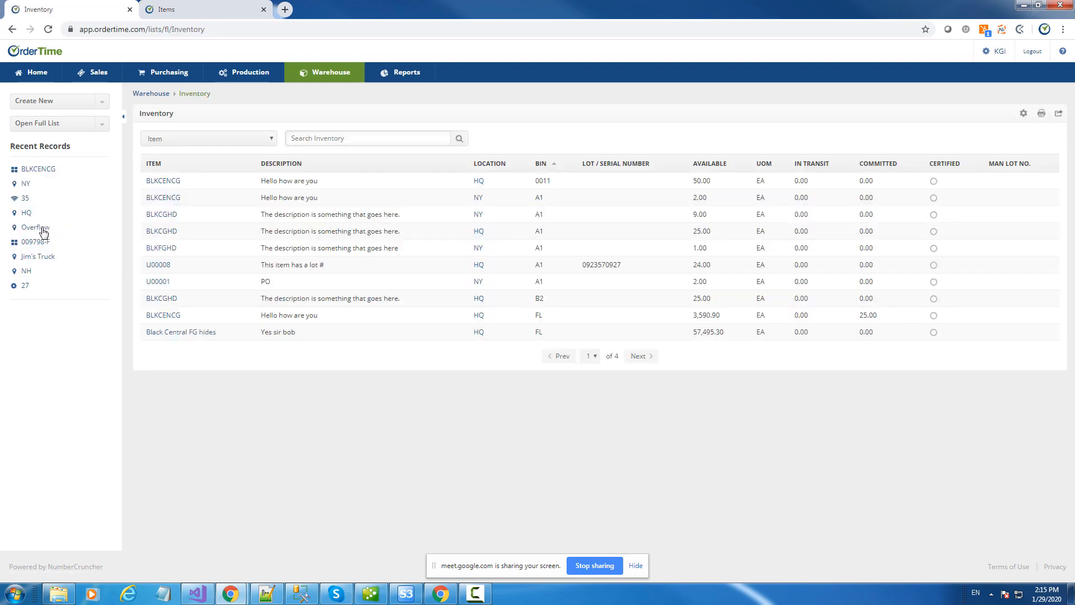
Open the full list of locations and view the details and inventory of location NY
click(55, 130)
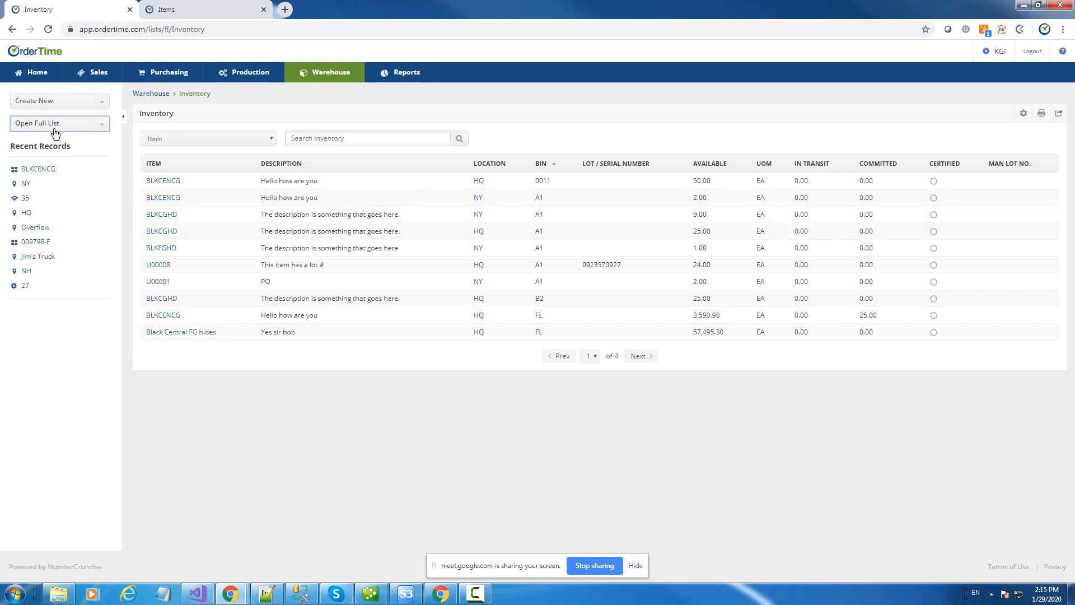
scroll(65, 180, down, 2)
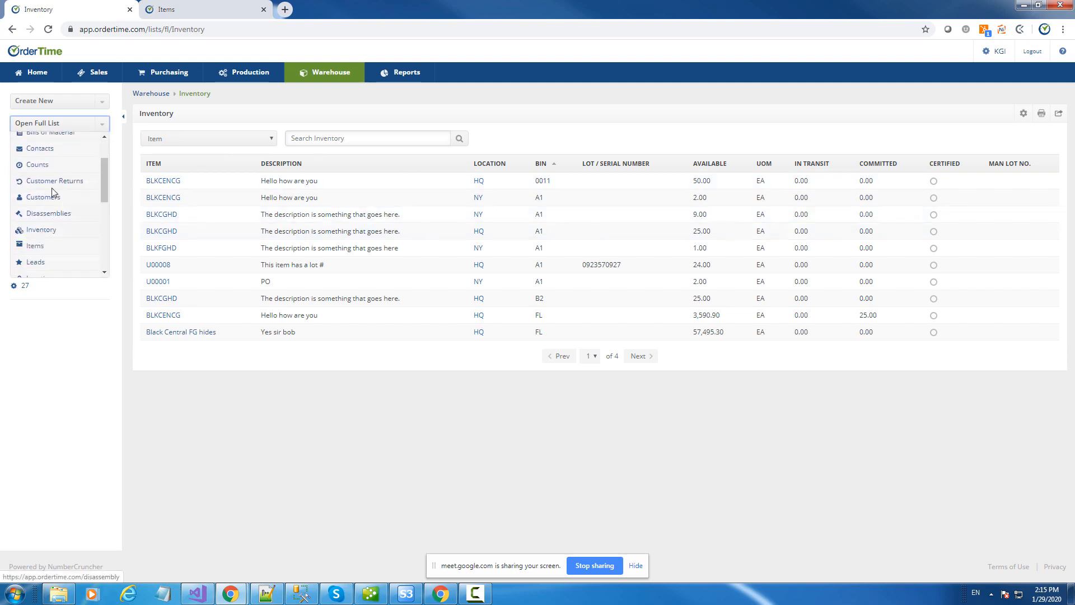
scroll(54, 192, down, 3)
click(36, 223)
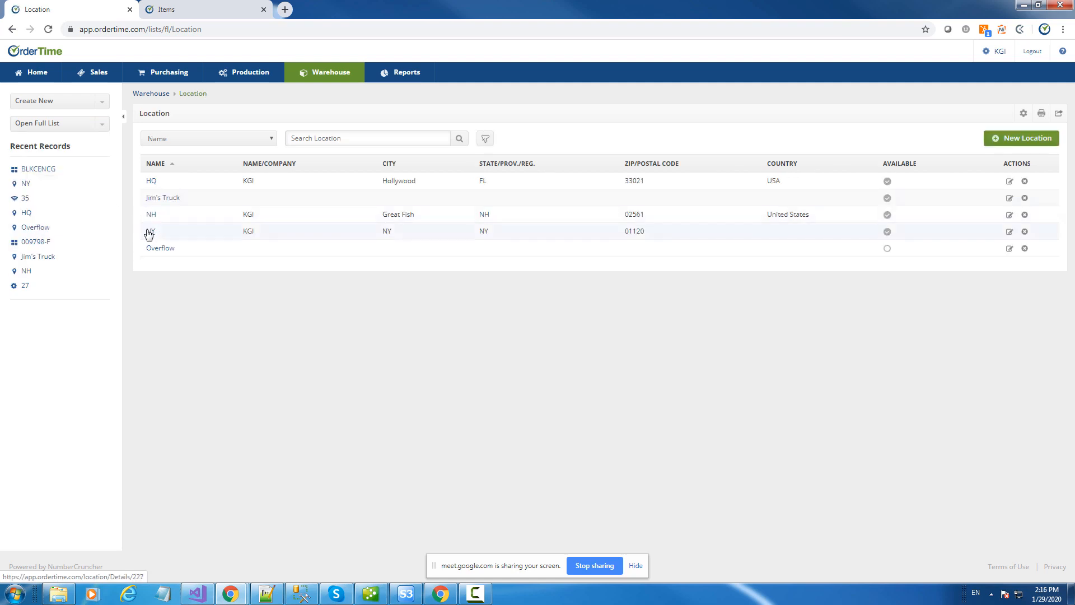
click(150, 232)
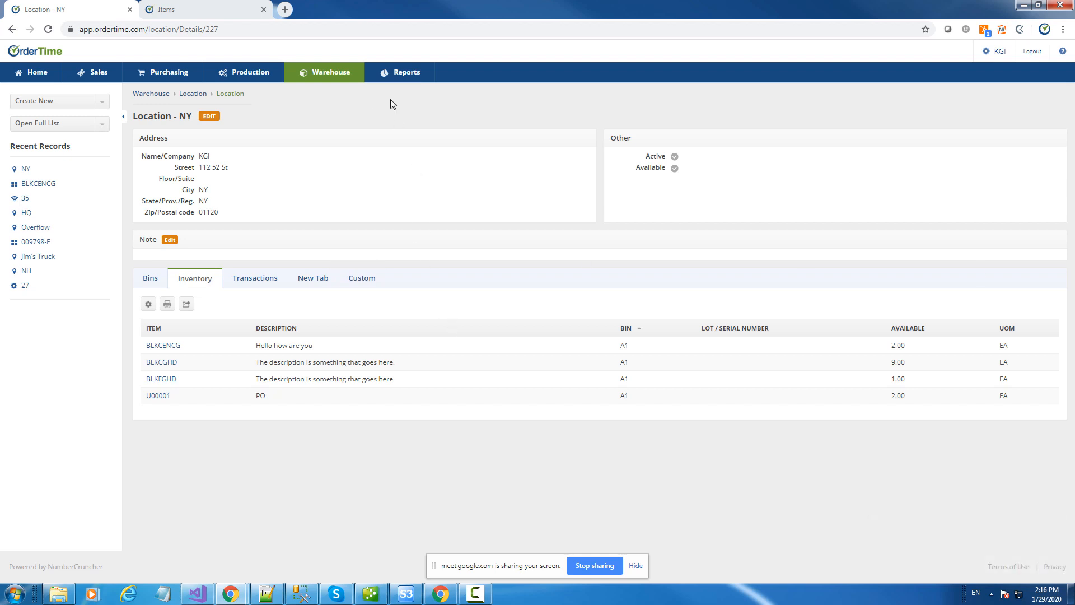
Create and save a new warehouse transfer from location HQ to location Overflow
click(328, 78)
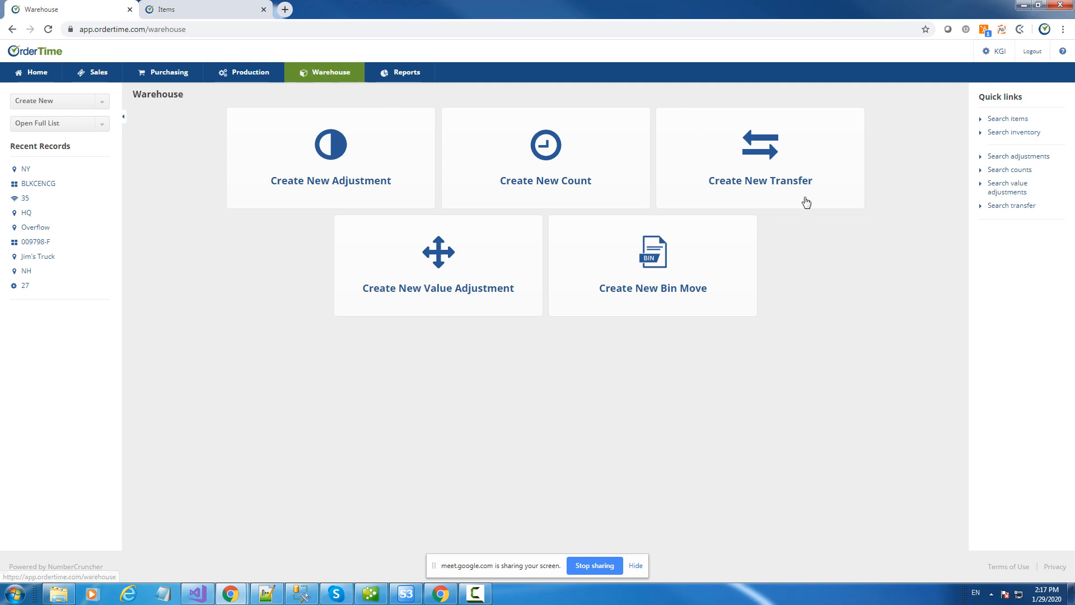
click(771, 154)
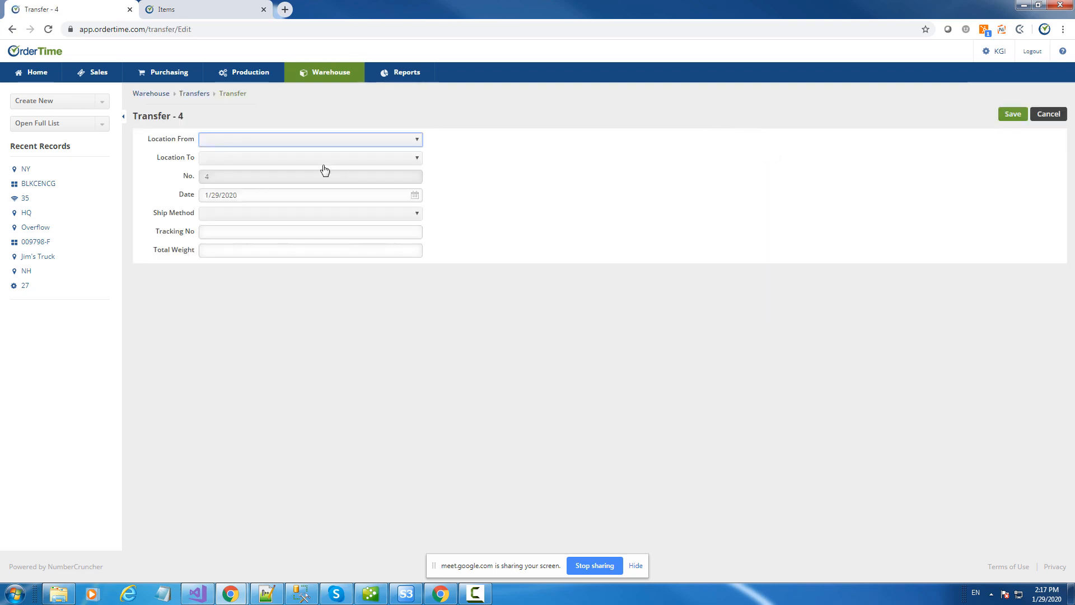
click(268, 138)
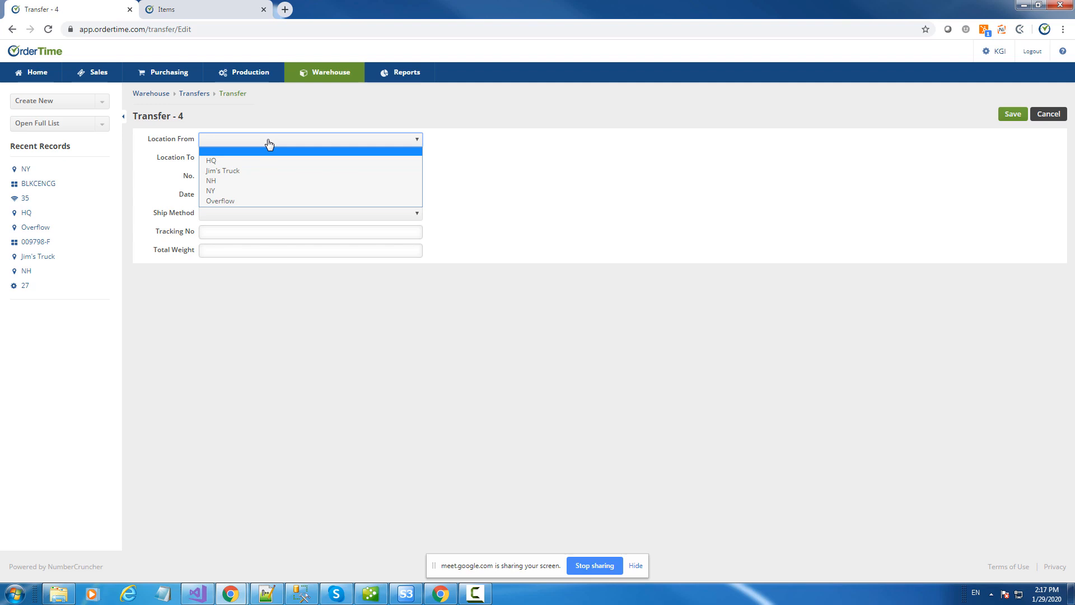
click(237, 160)
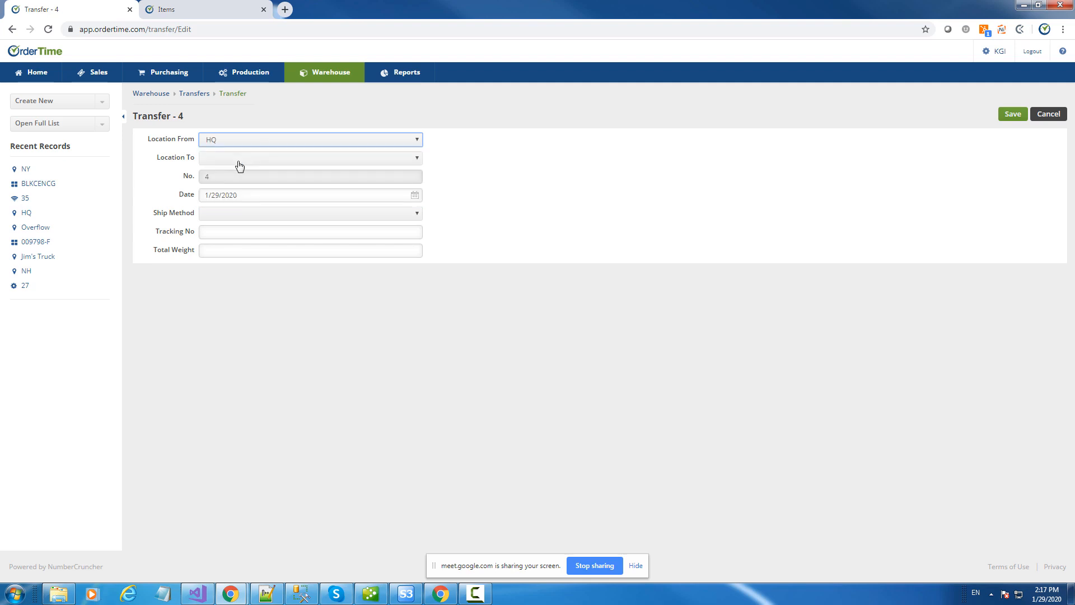
click(238, 164)
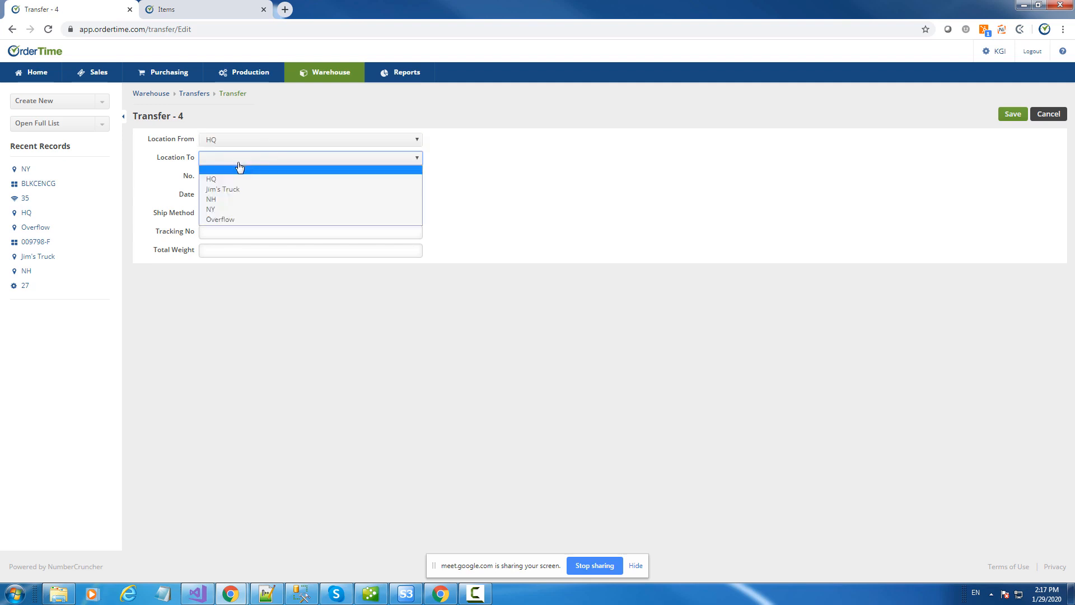
click(236, 219)
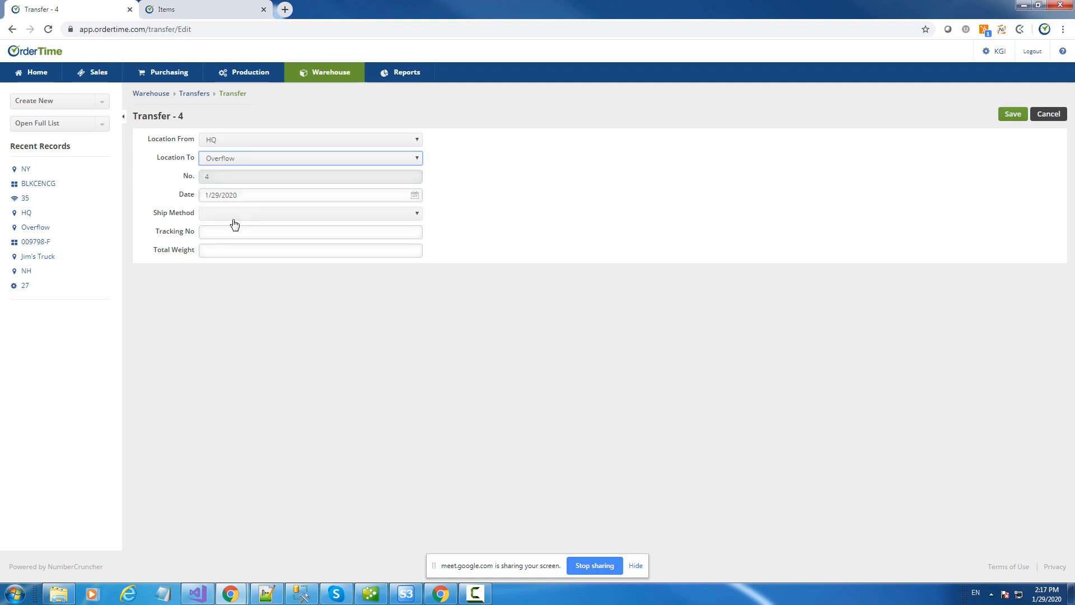
click(1008, 120)
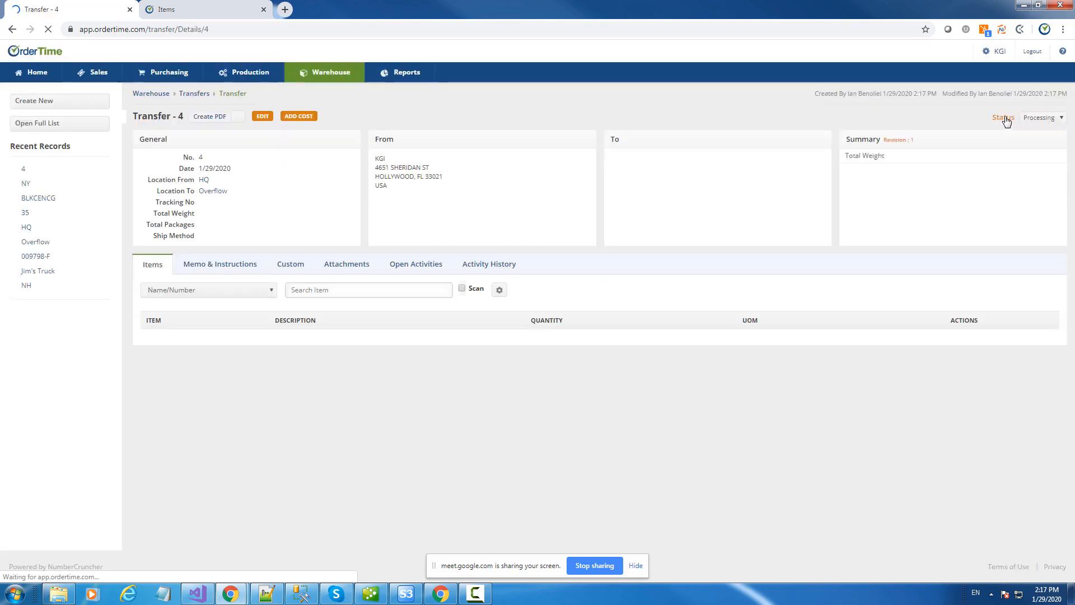
Add item BLKCENCG to the transfer with a quantity of 10 and save the line
click(299, 290)
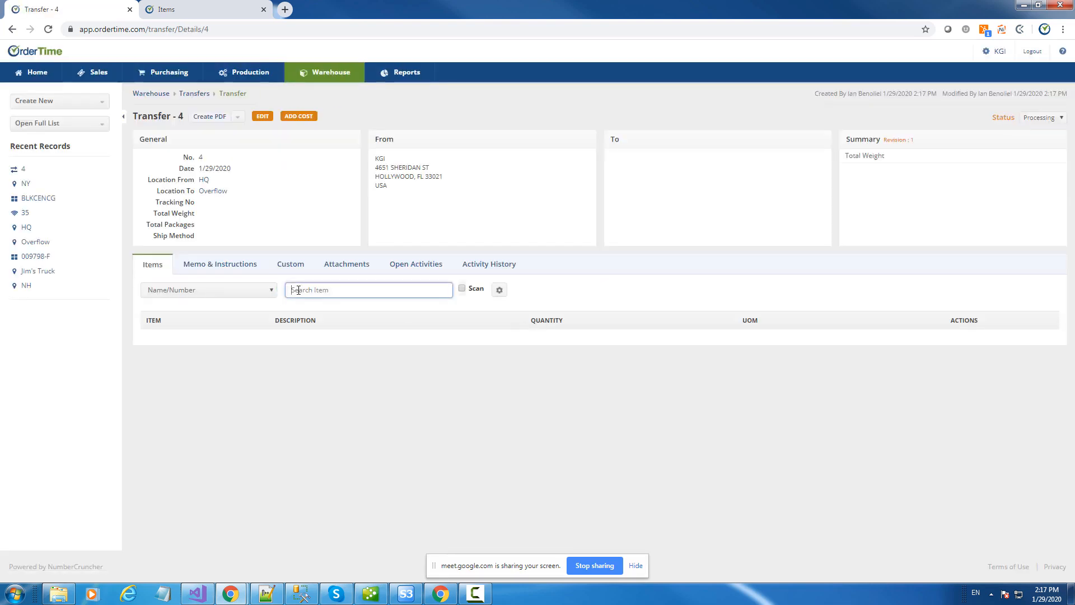
text(bl)
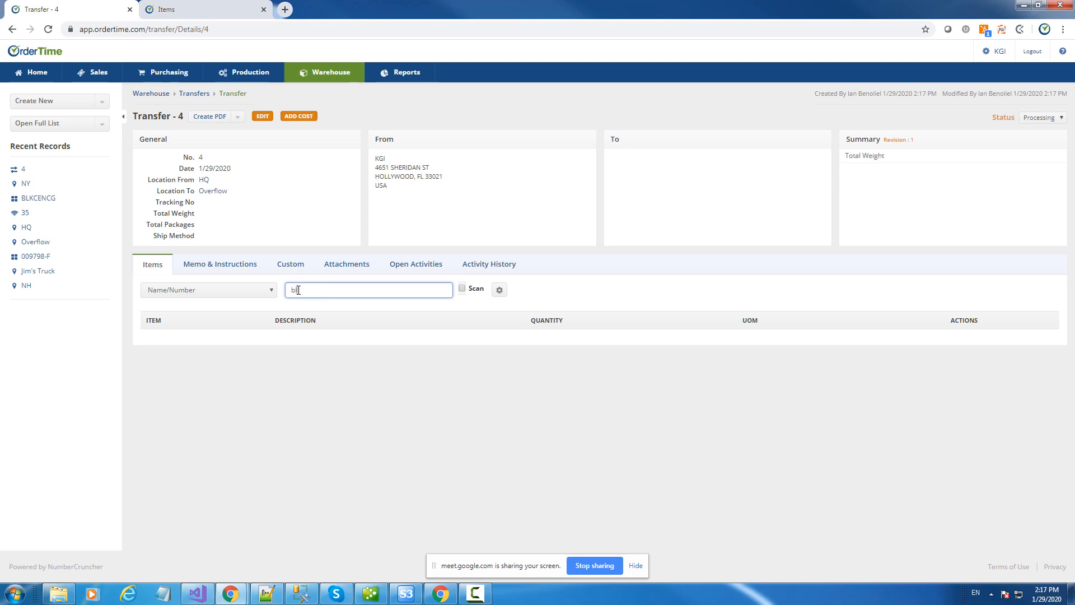
key(Down)
key(Down)
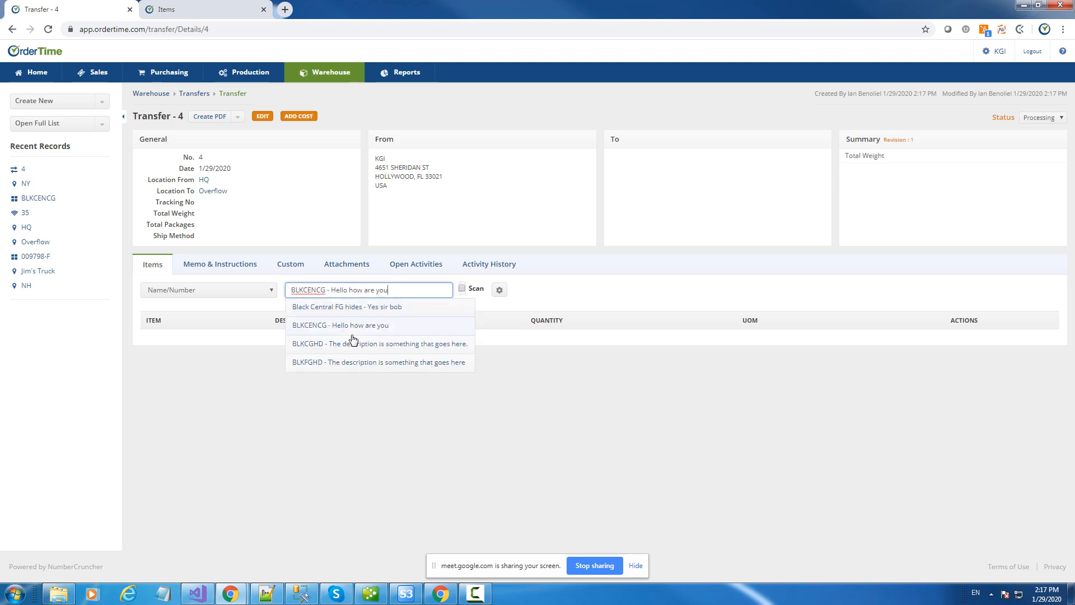
click(355, 327)
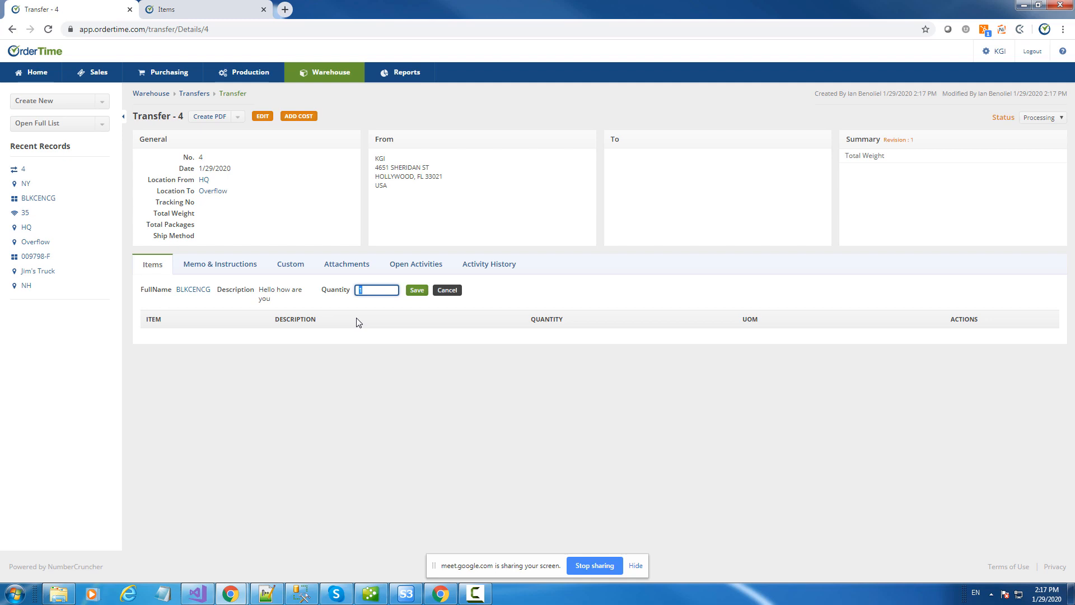
text(10)
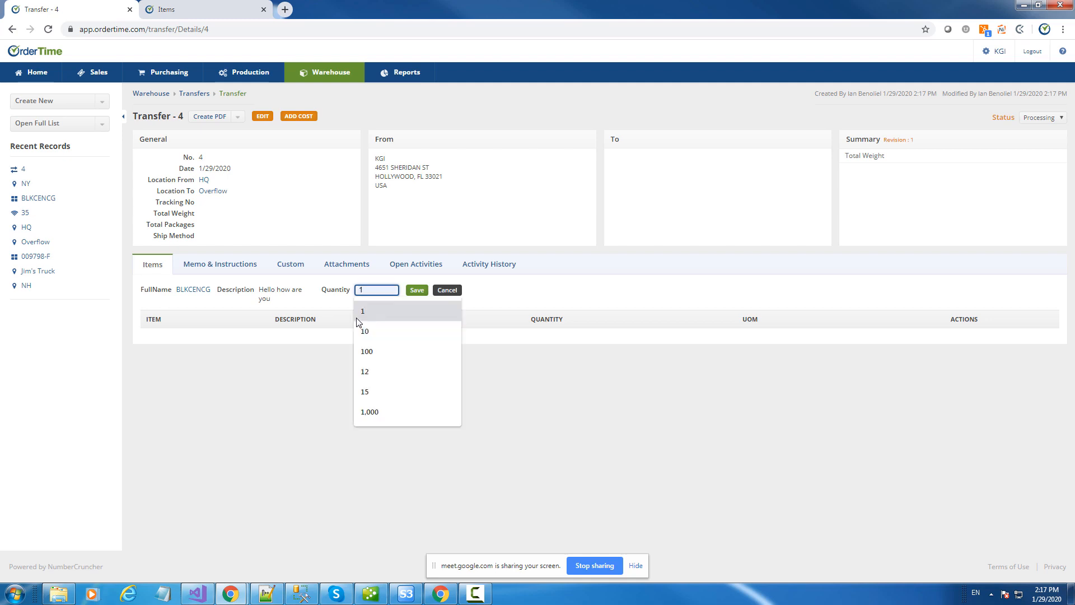
click(424, 291)
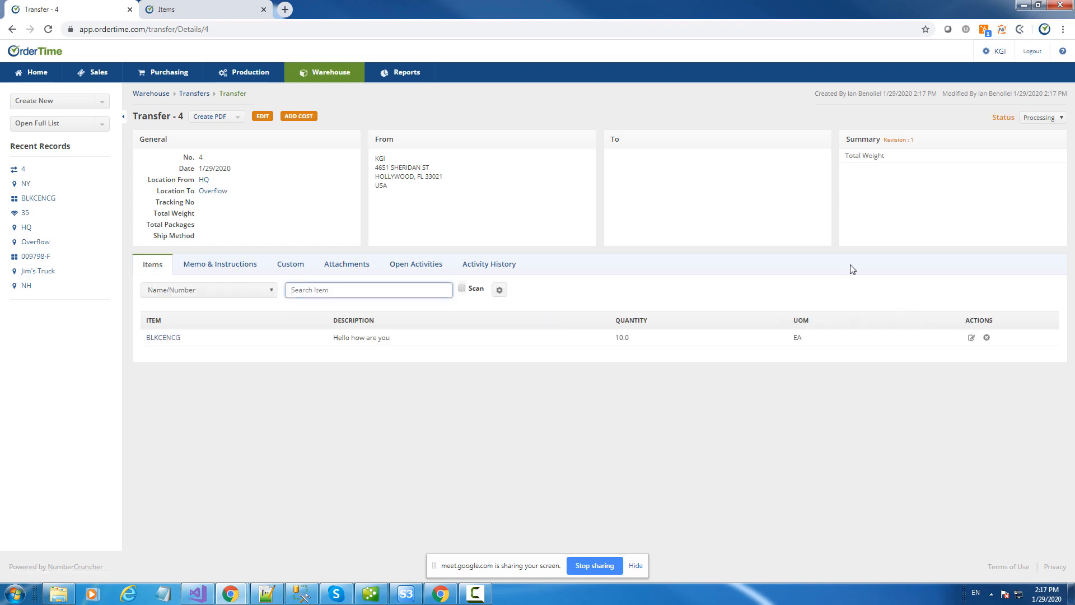
Edit the BLKCENCG transfer line, check its source and destination bins, and set destination bin OV001's quantity to 5
click(971, 339)
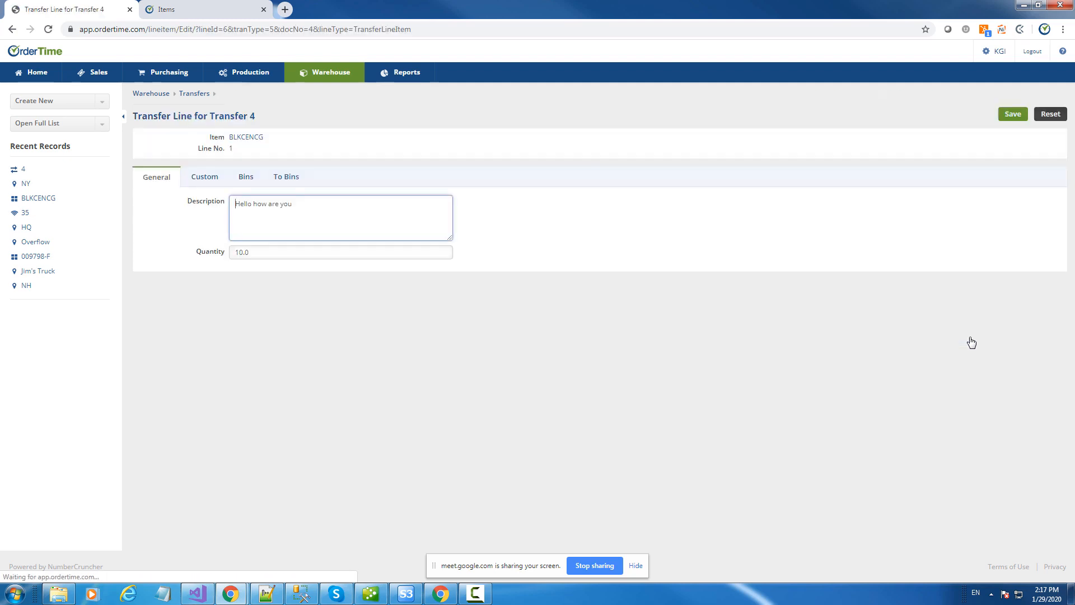
click(245, 176)
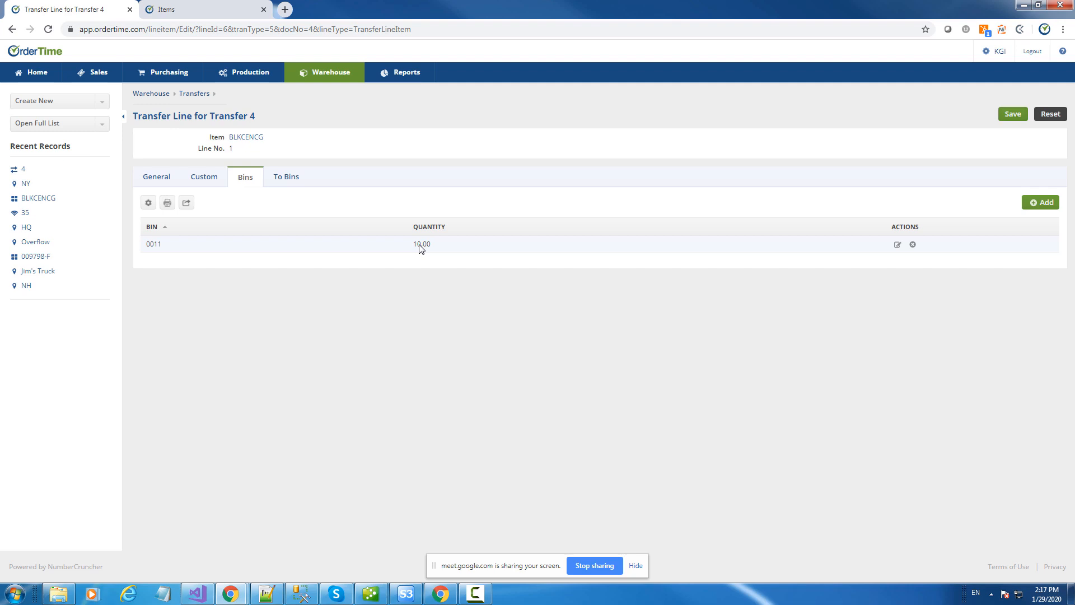
click(285, 183)
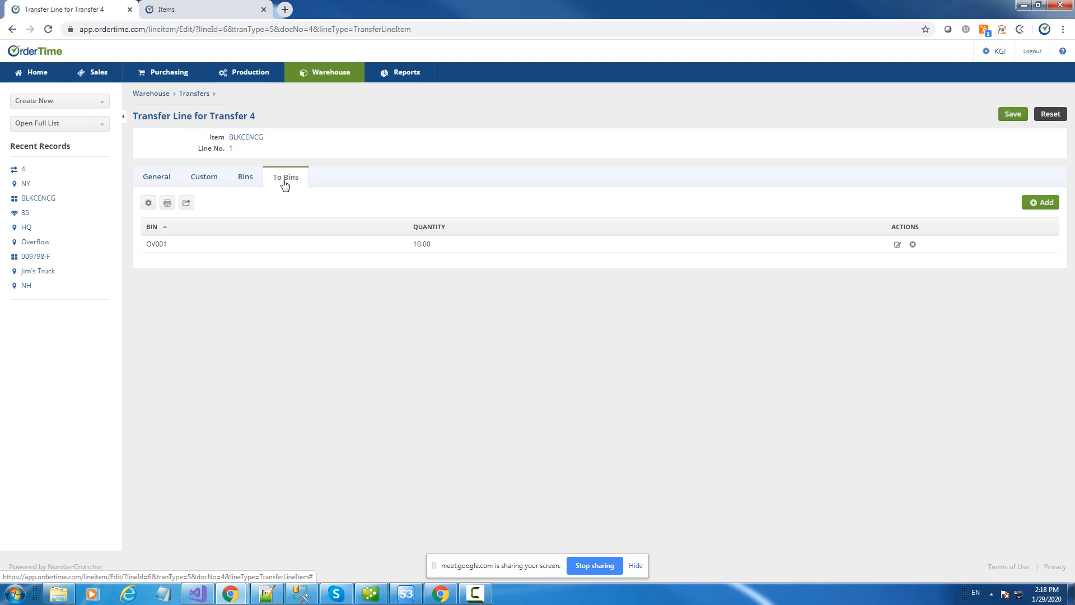
click(235, 182)
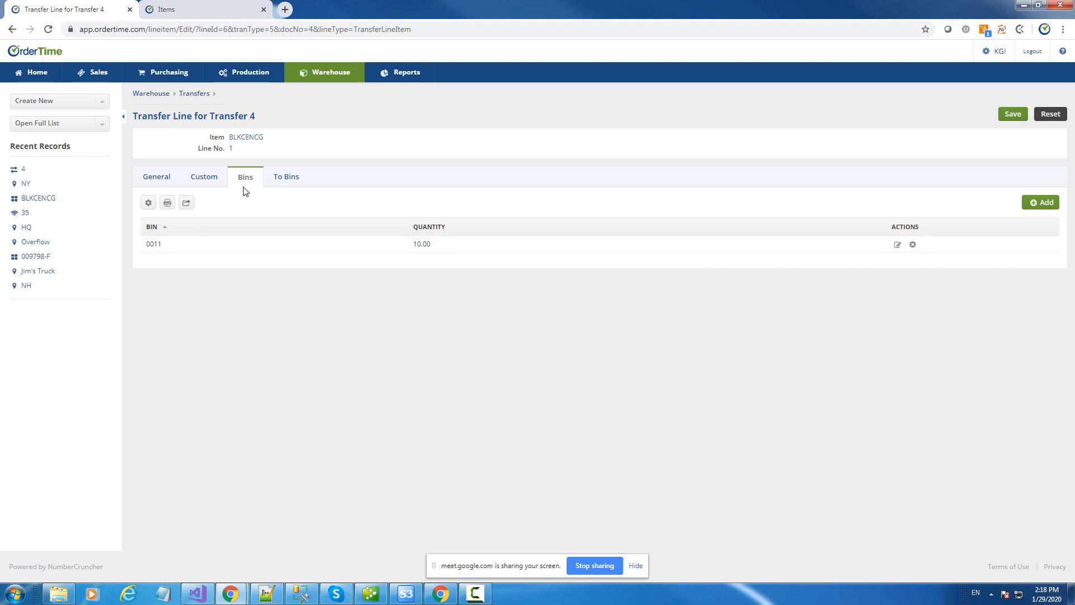
click(288, 177)
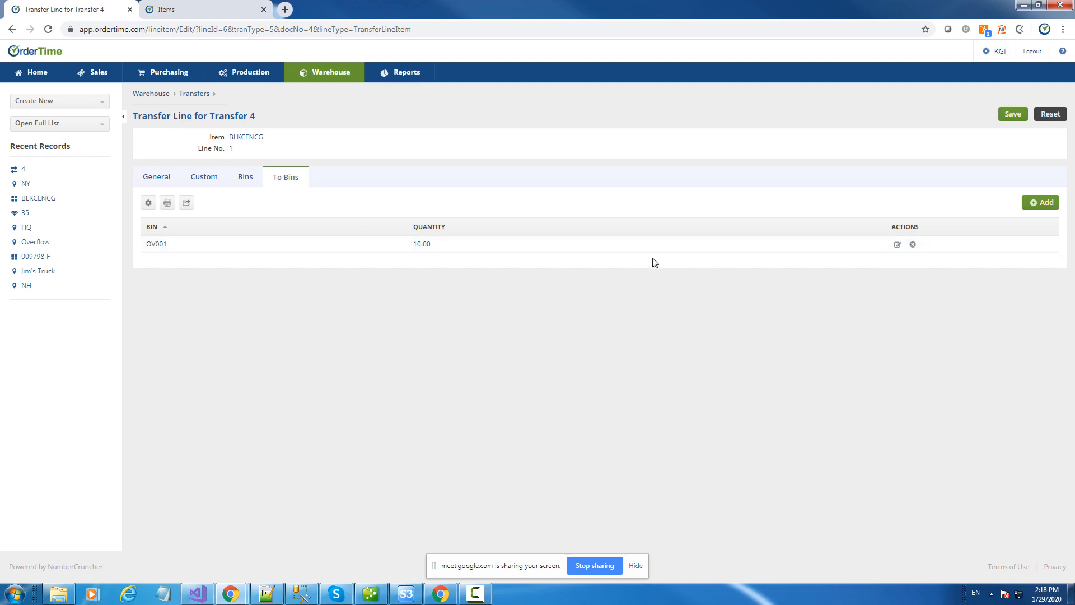
click(898, 246)
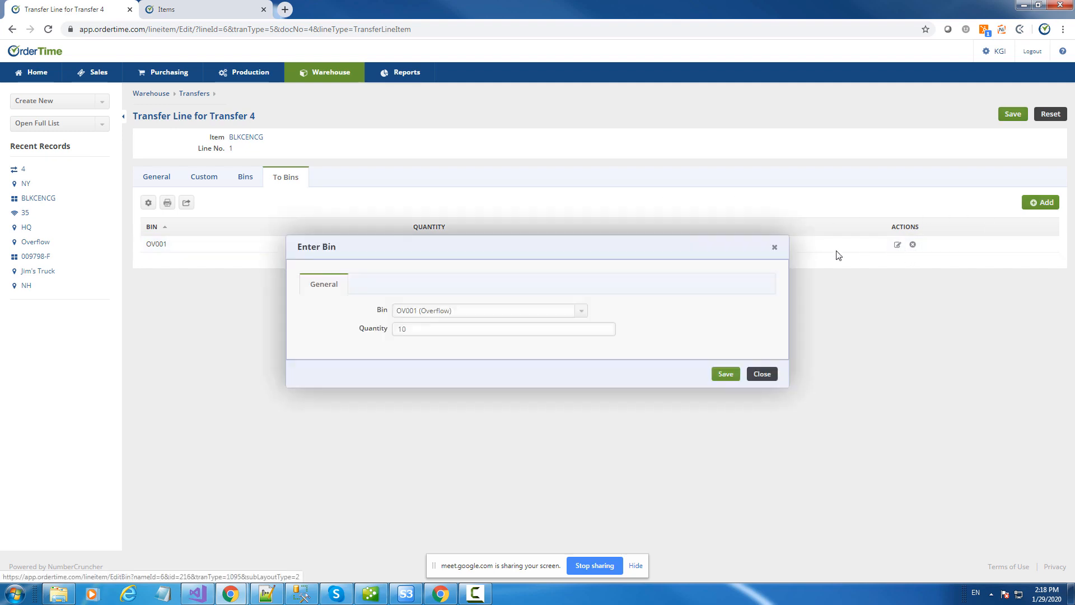
click(377, 330)
text(5)
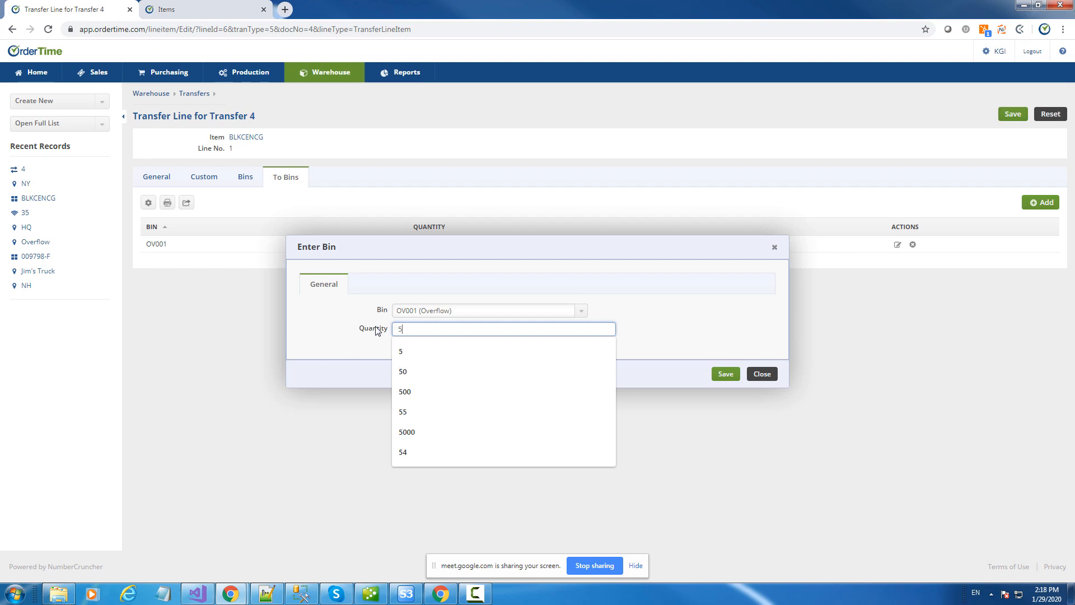
click(719, 377)
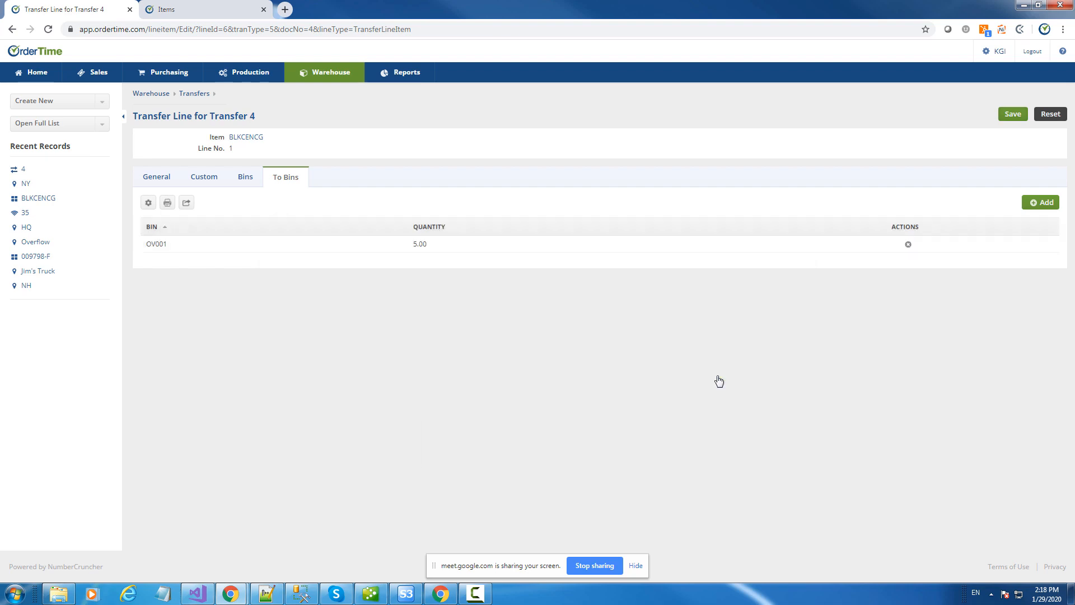
Add destination bin OV002 (Overflow) with a quantity of 5 to the transfer line, and recheck the source bins
click(1044, 203)
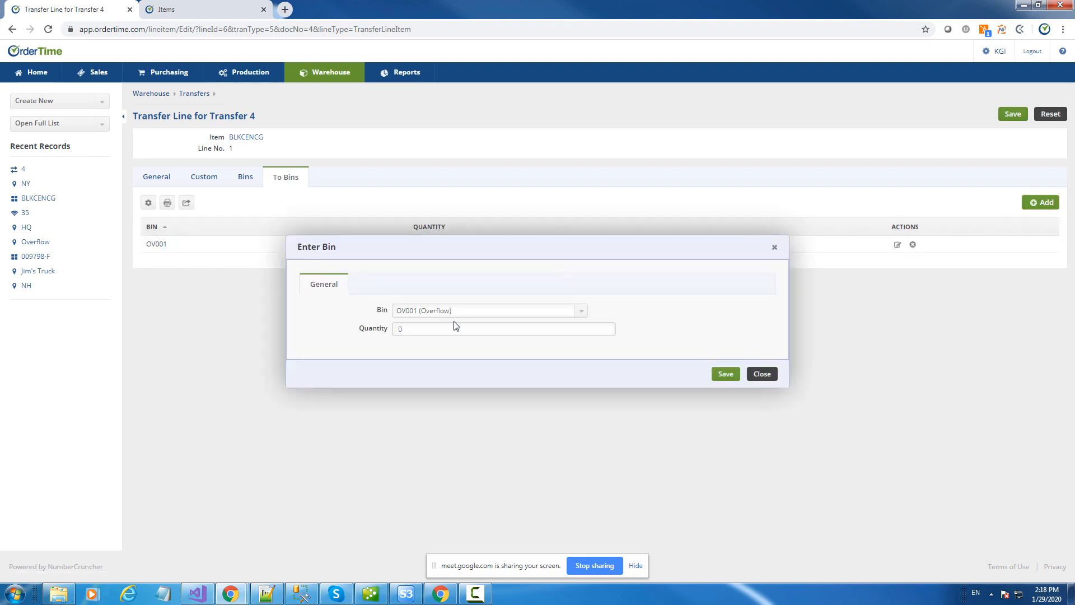
click(468, 308)
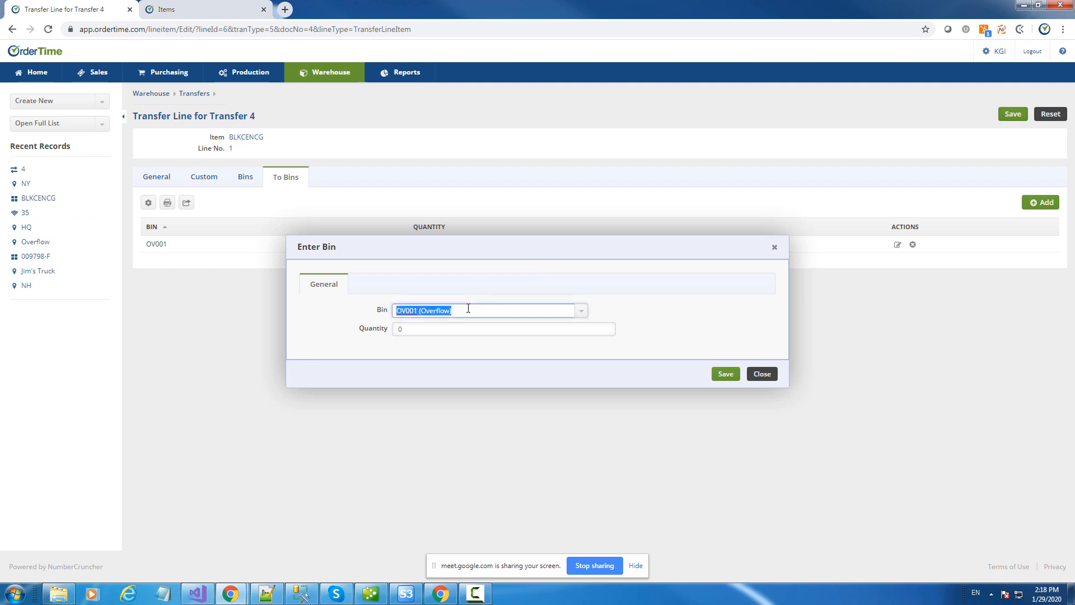
text(o)
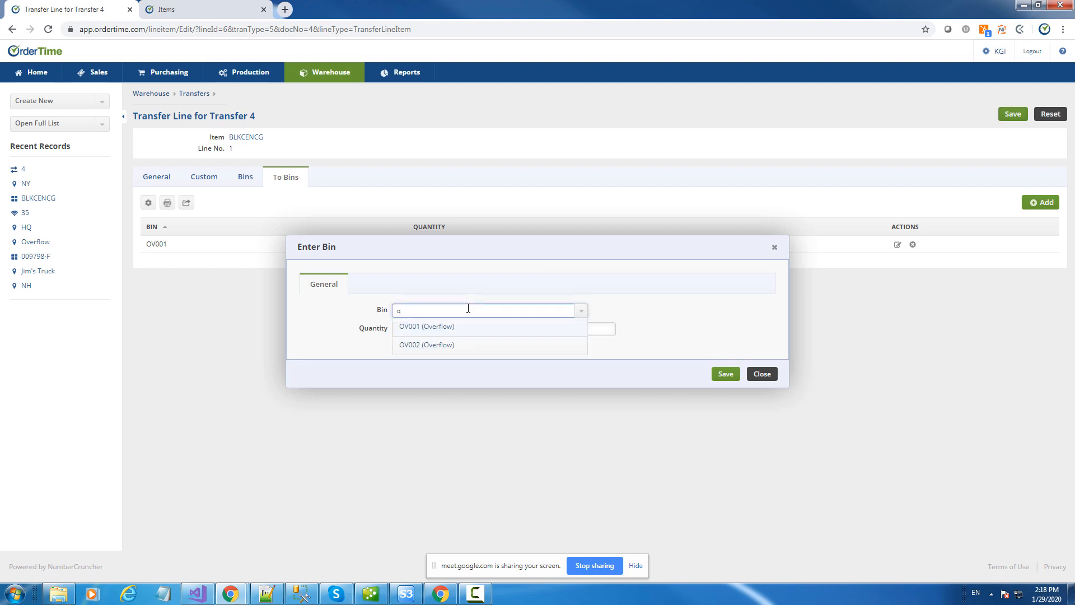
click(448, 345)
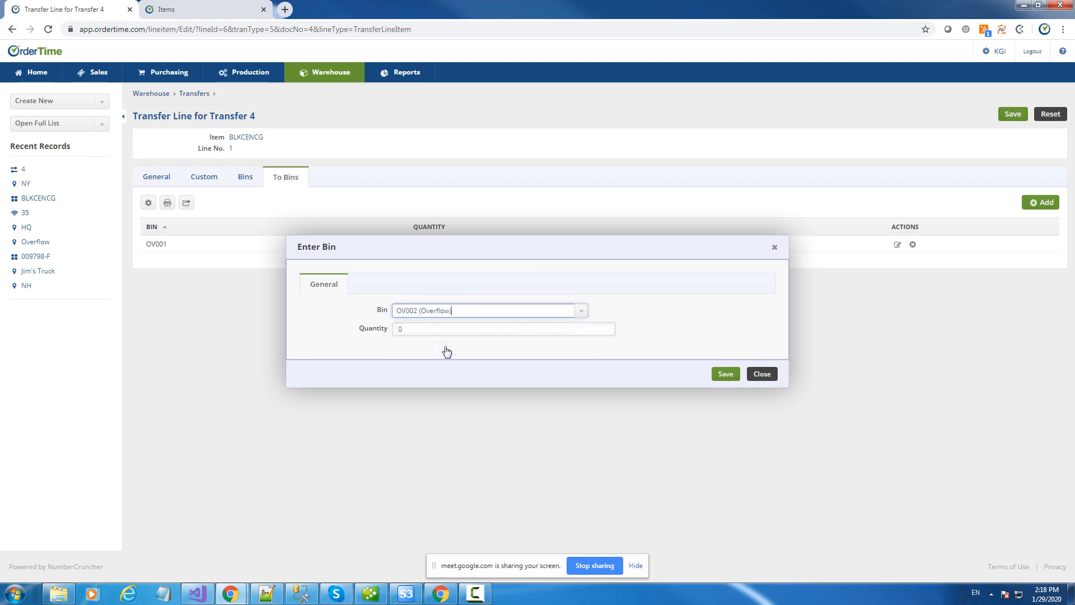
click(410, 330)
text(5)
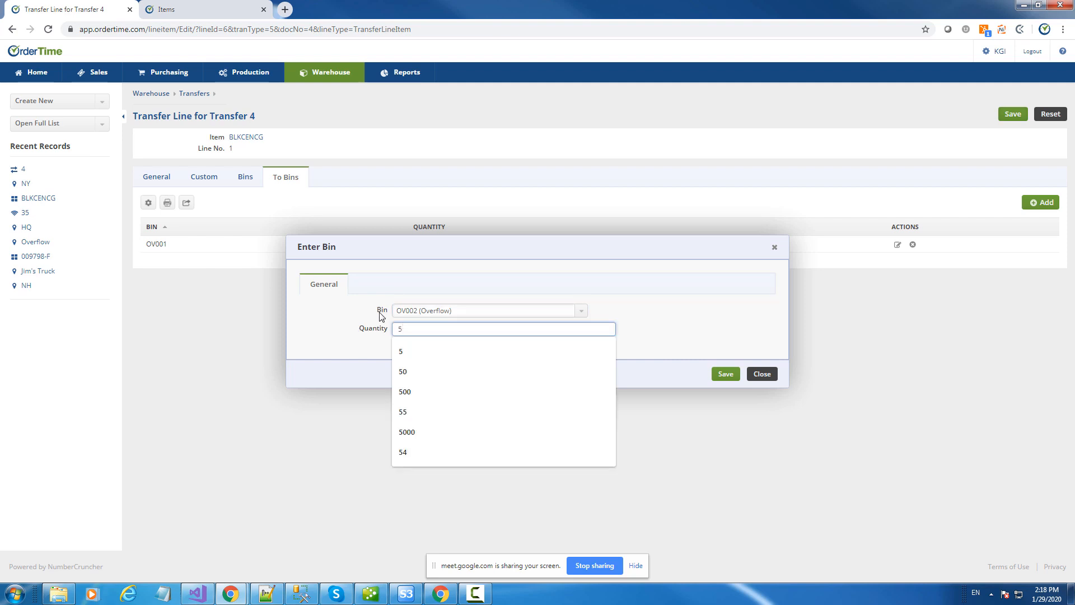
click(726, 374)
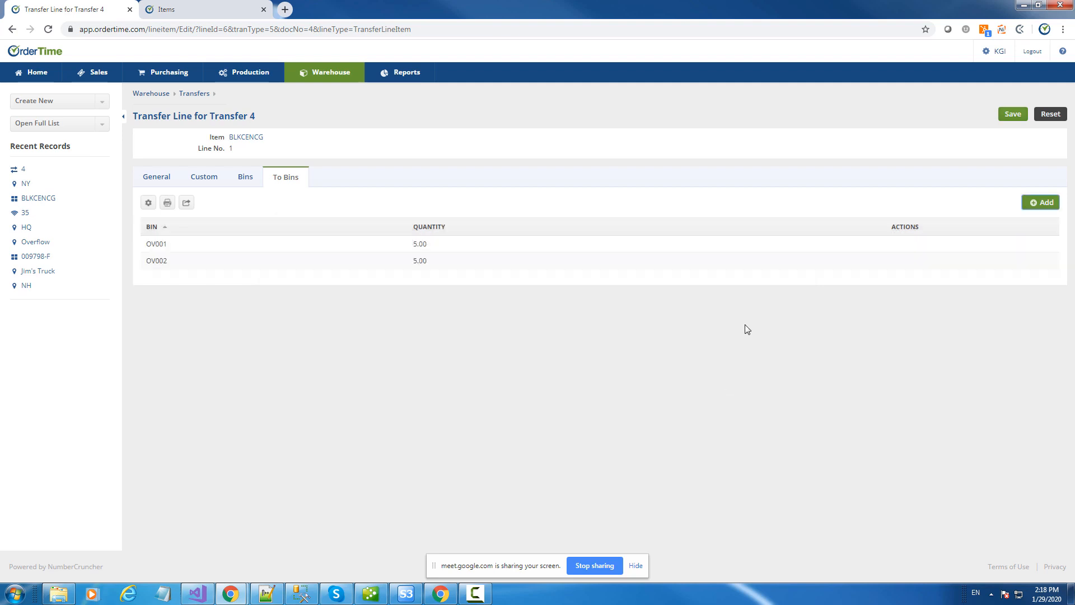
click(241, 179)
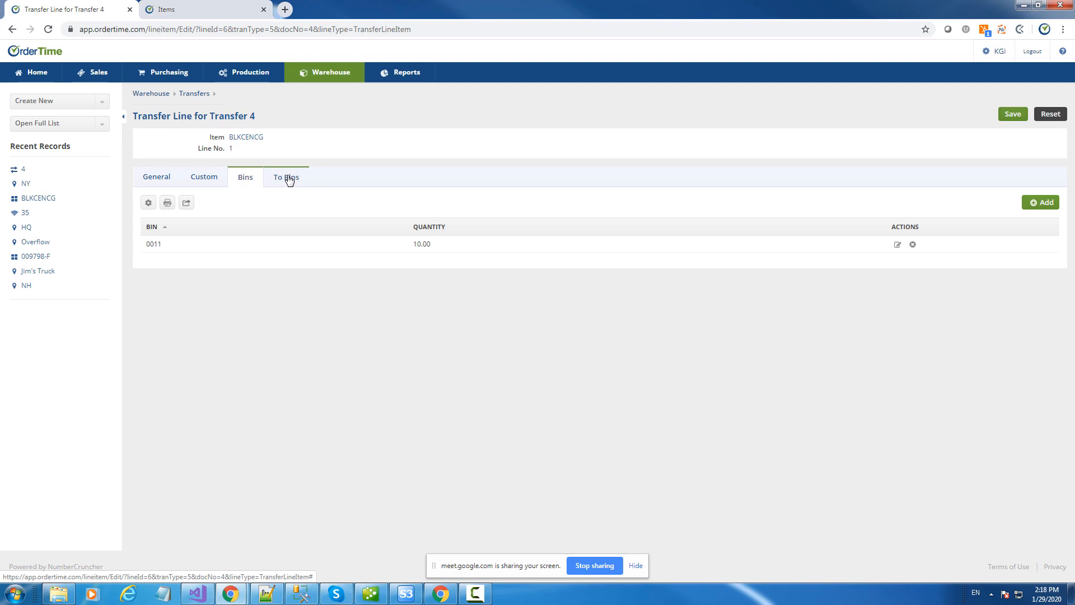
Recheck the transfer line's destination bins, return to the transfer and set its status to In Transit
click(286, 177)
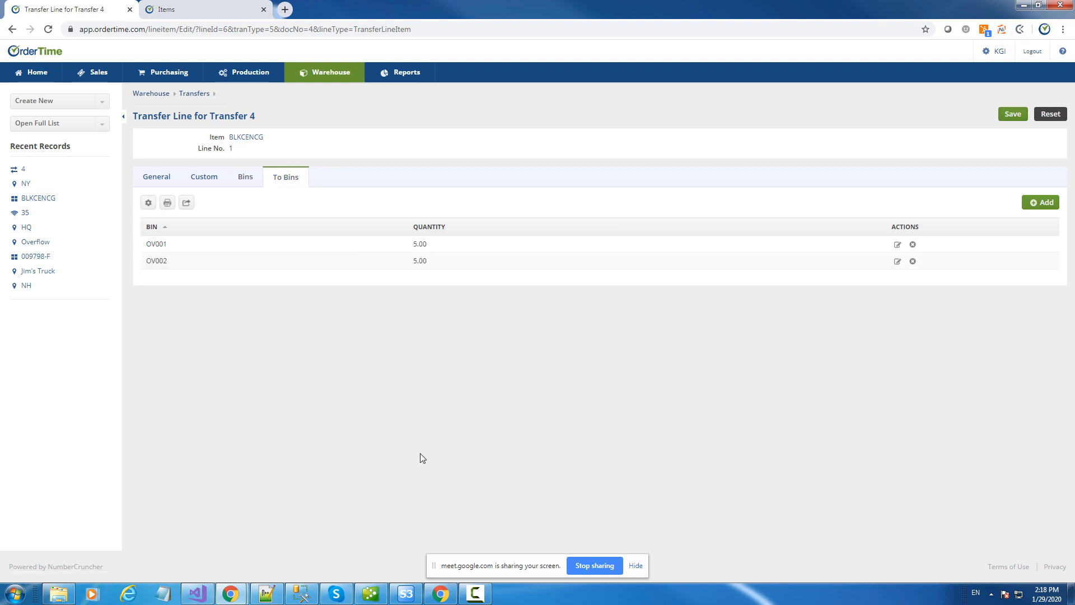
click(223, 118)
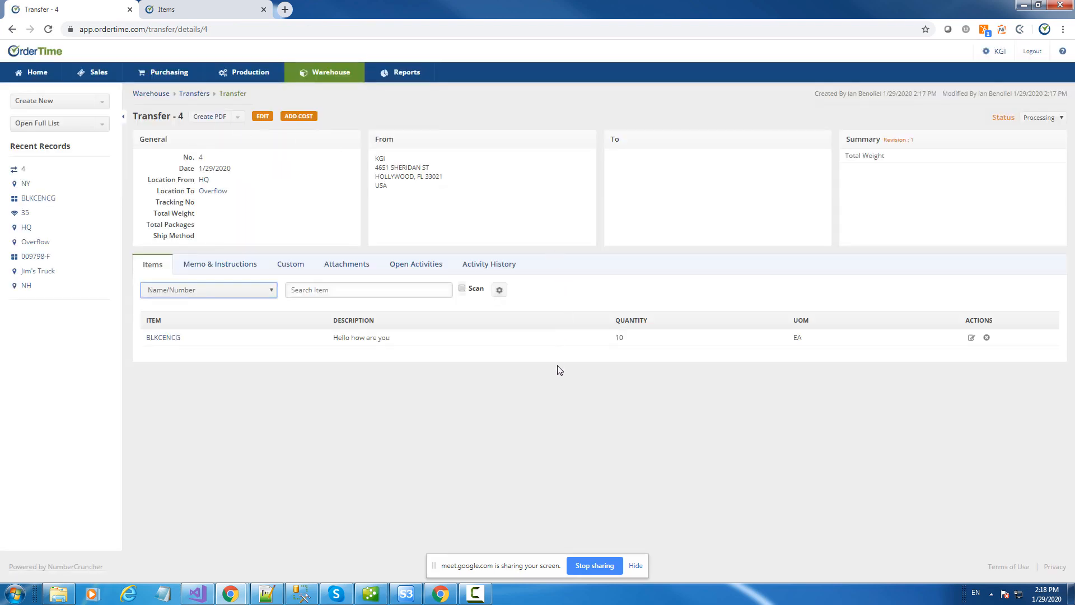
click(1036, 122)
click(1039, 140)
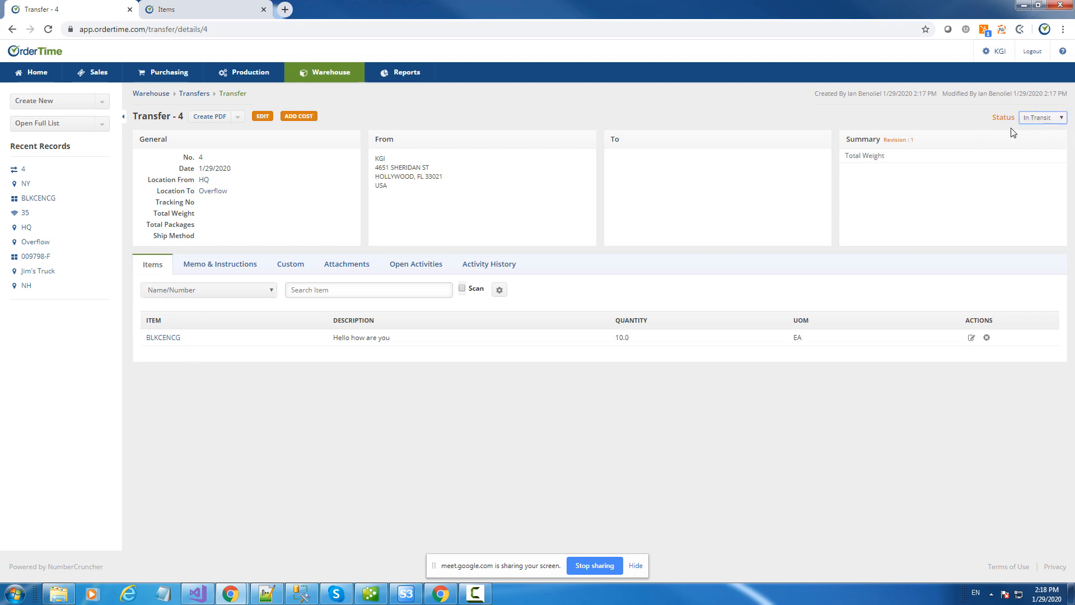
Open item BLKCENCG in a separate browser tab and check its in-transit quantities by location and bin
right_click(159, 338)
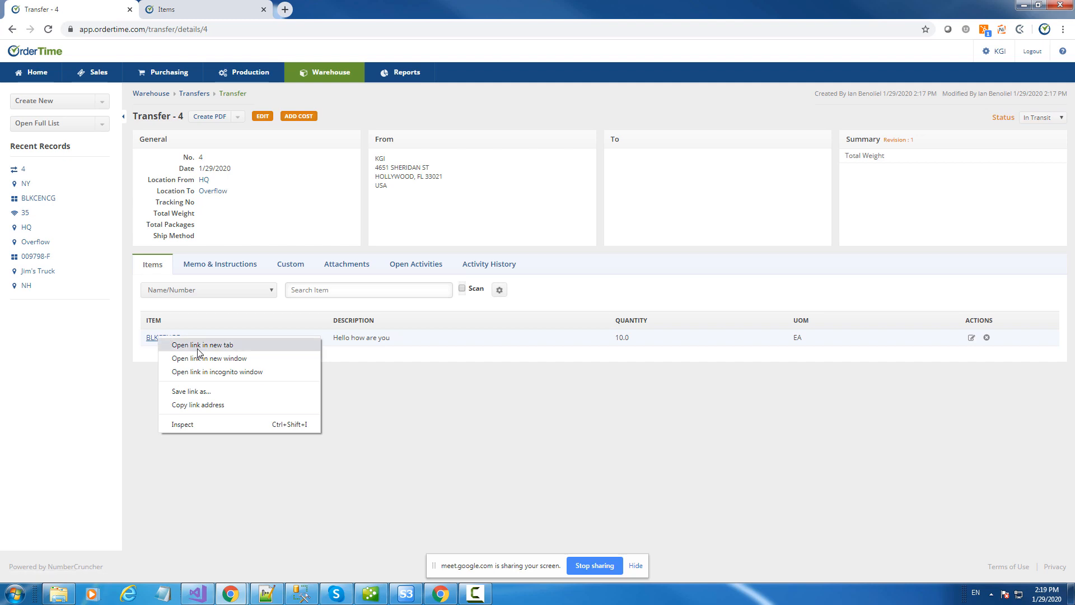
click(199, 346)
click(299, 10)
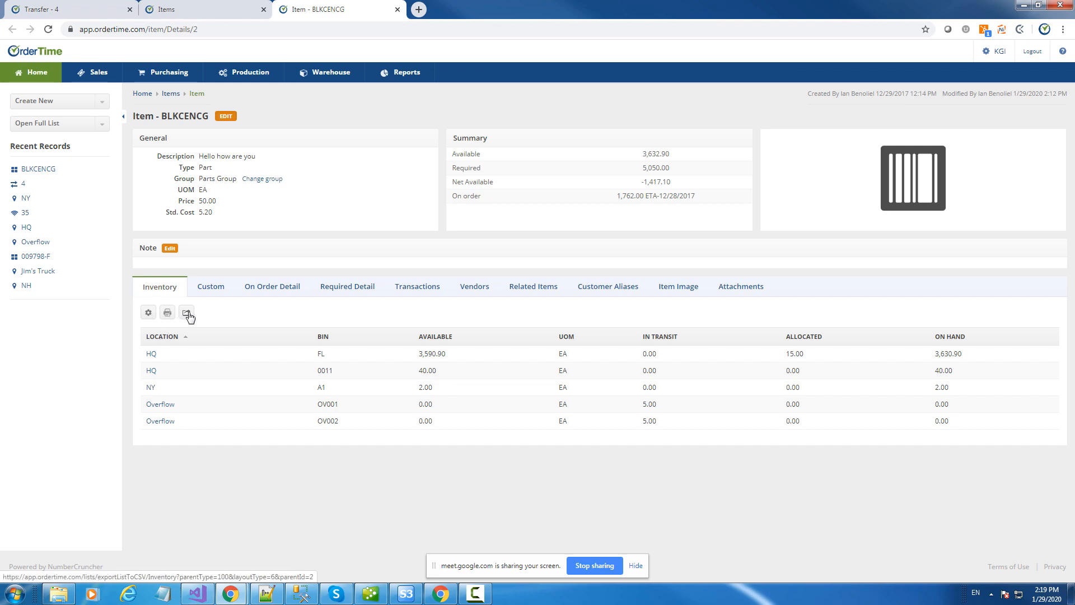
click(147, 313)
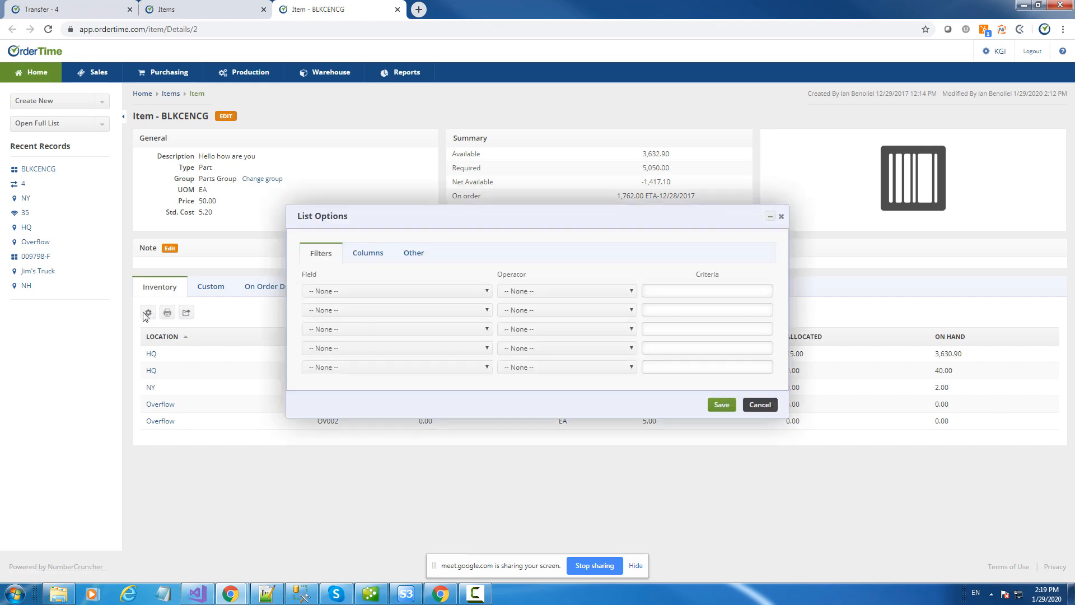
click(780, 218)
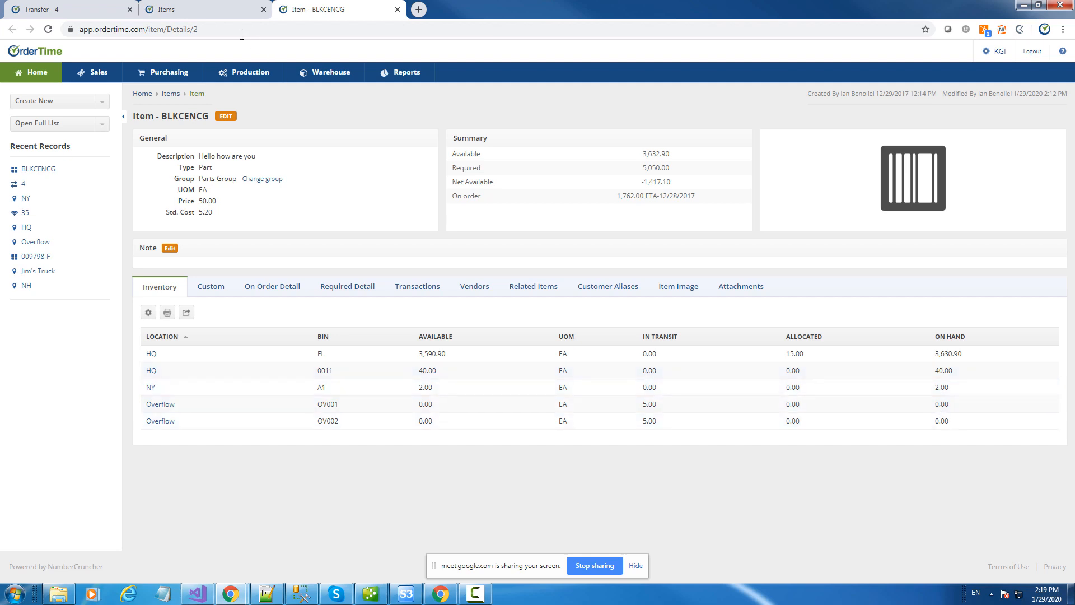
Set the transfer's status to Received and refresh the BLKCENCG item page to review its inventory
click(31, 5)
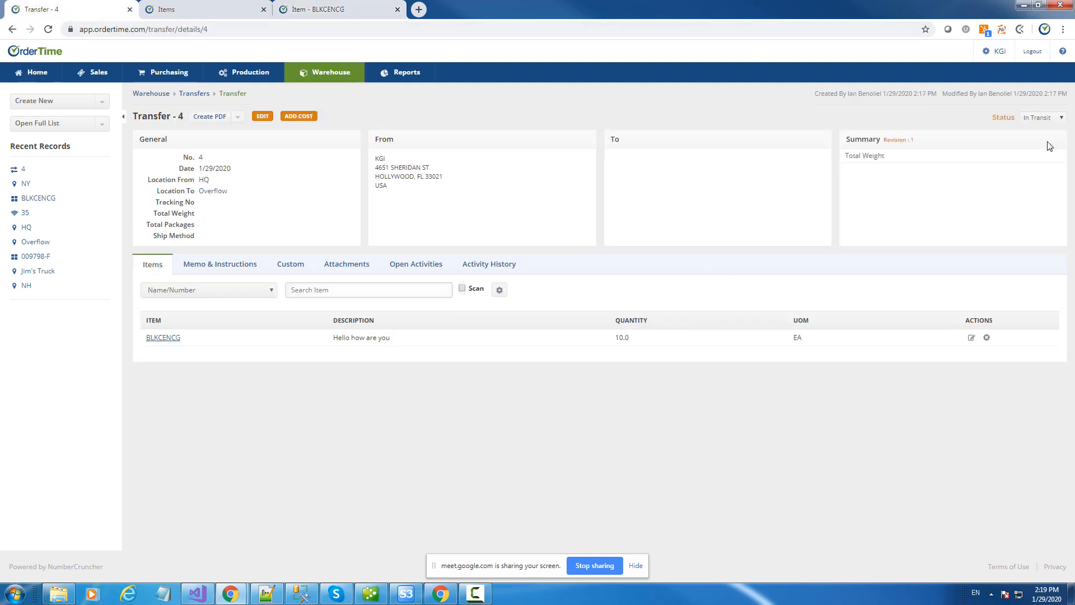
click(1037, 120)
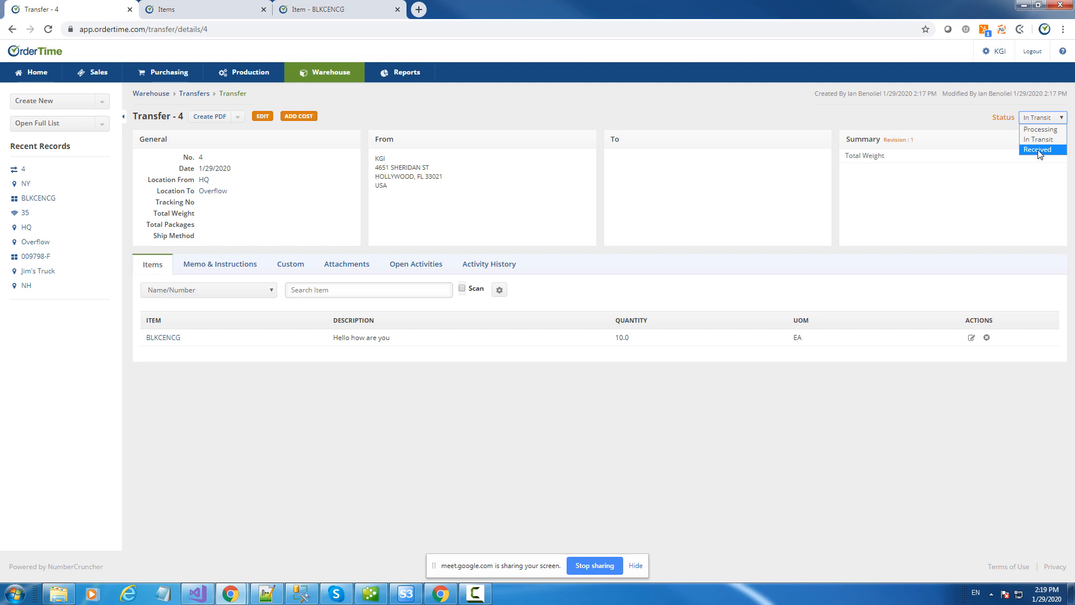
click(1037, 149)
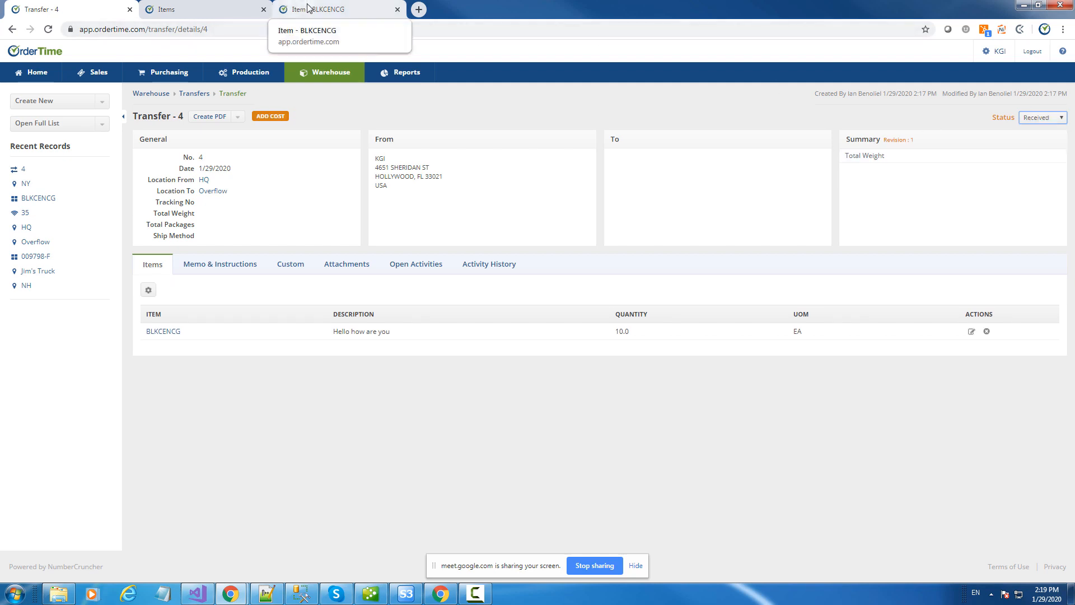
click(307, 7)
click(48, 29)
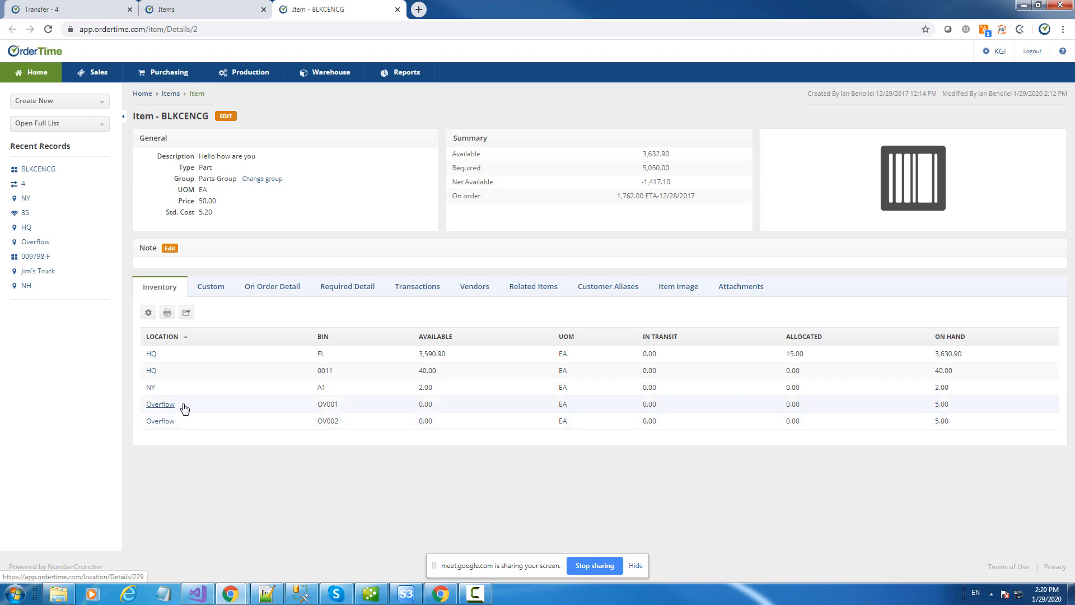
Add the Unavailable column to the item's inventory list and save the list options
click(148, 314)
click(370, 254)
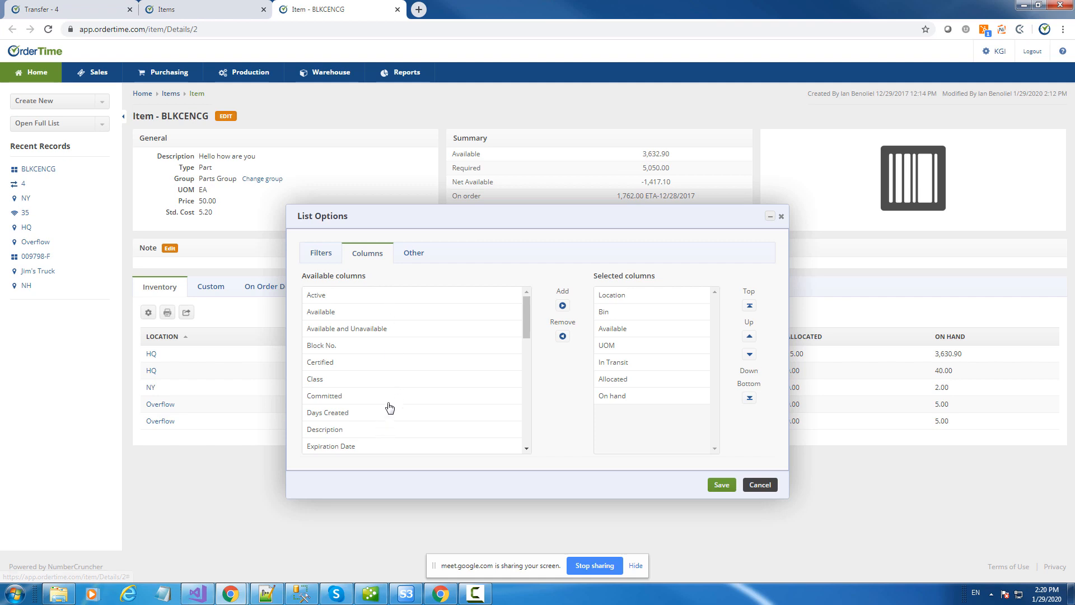
scroll(390, 408, down, 8)
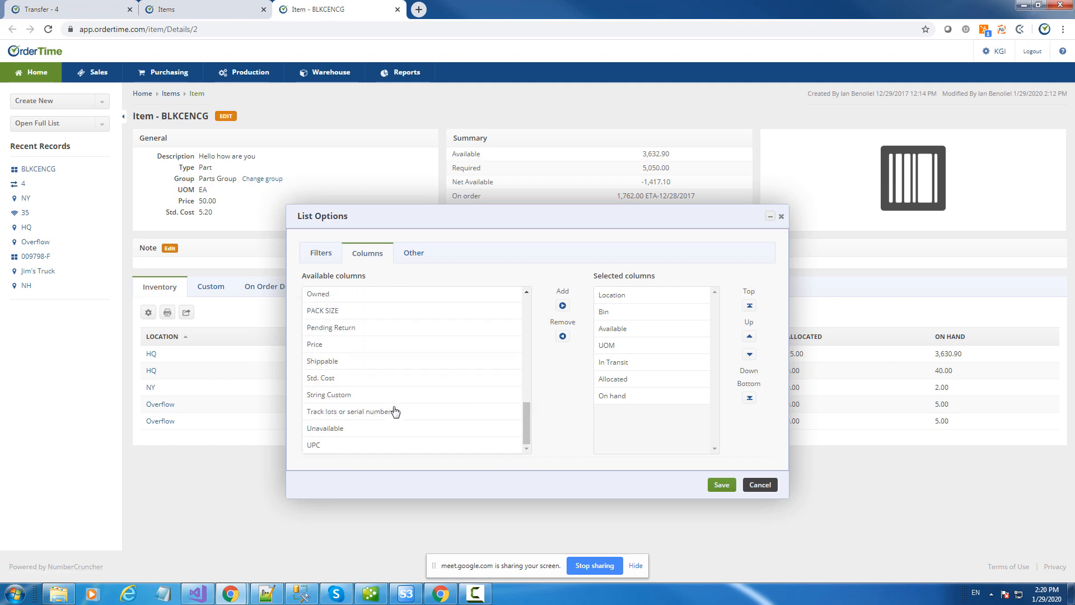
click(338, 429)
click(563, 305)
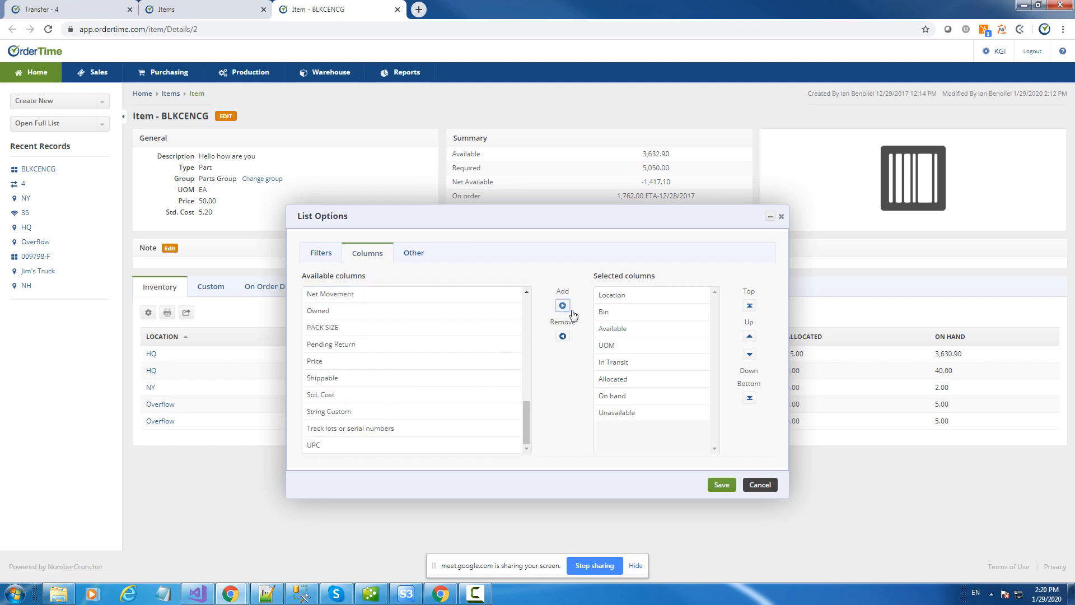
click(722, 484)
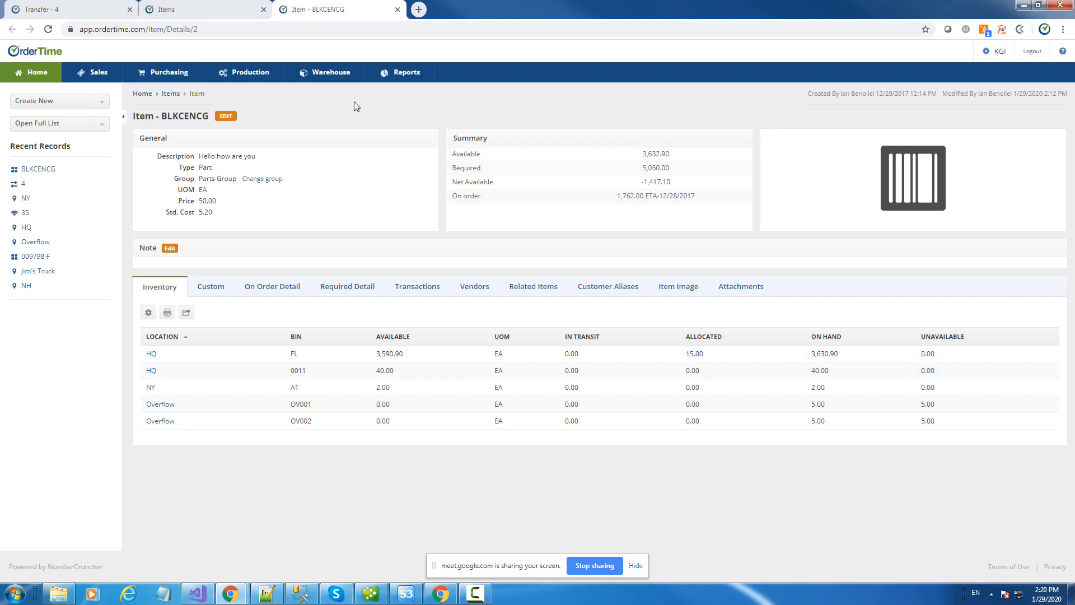
Start a new bin move at location HQ from bin FL to bin 0002
click(335, 79)
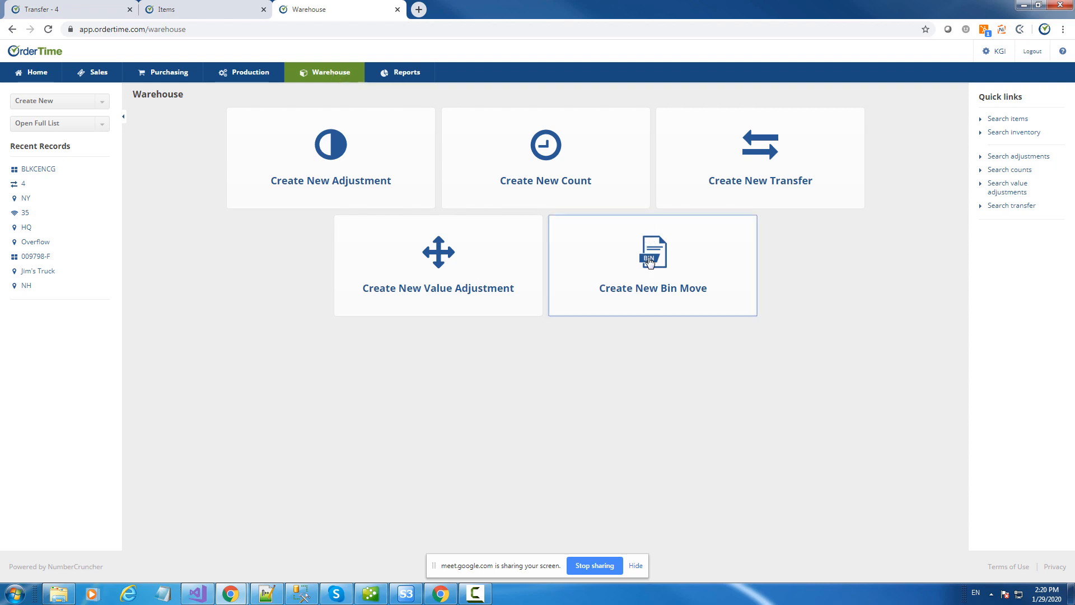
click(649, 263)
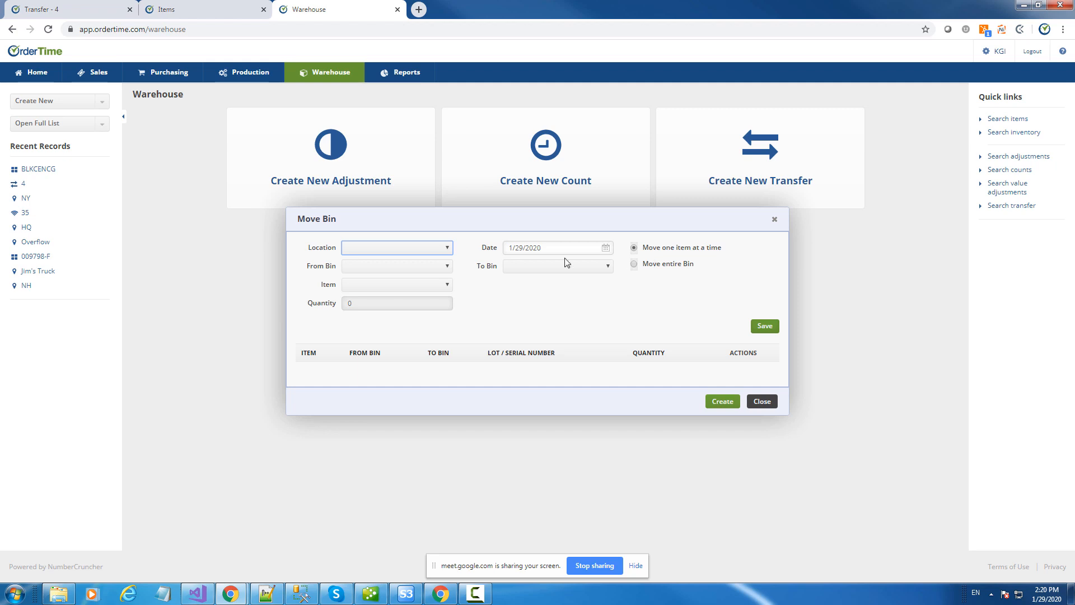
click(381, 250)
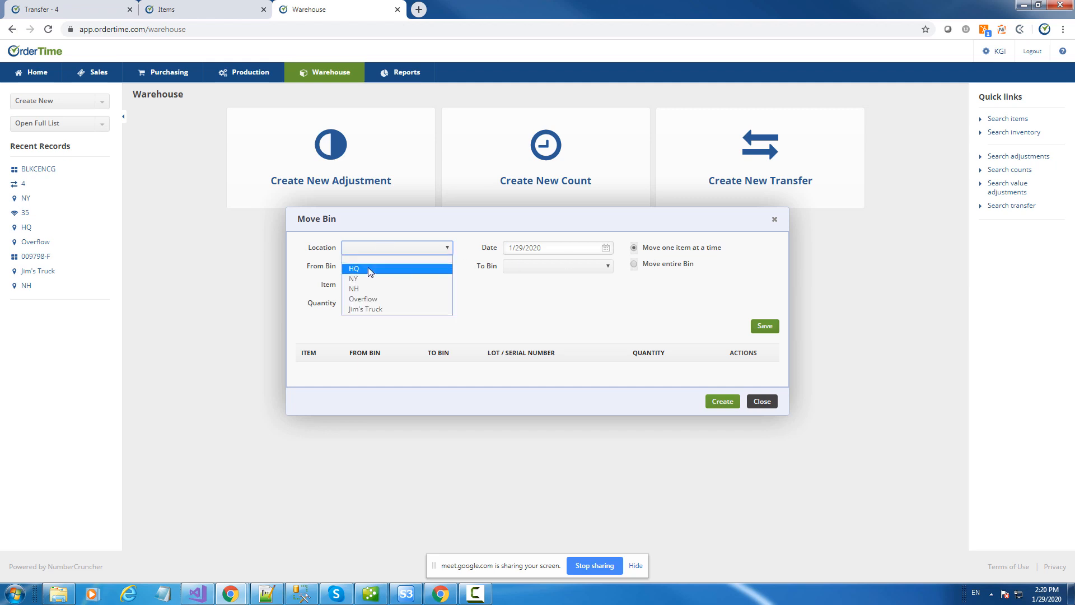
click(368, 268)
click(368, 268)
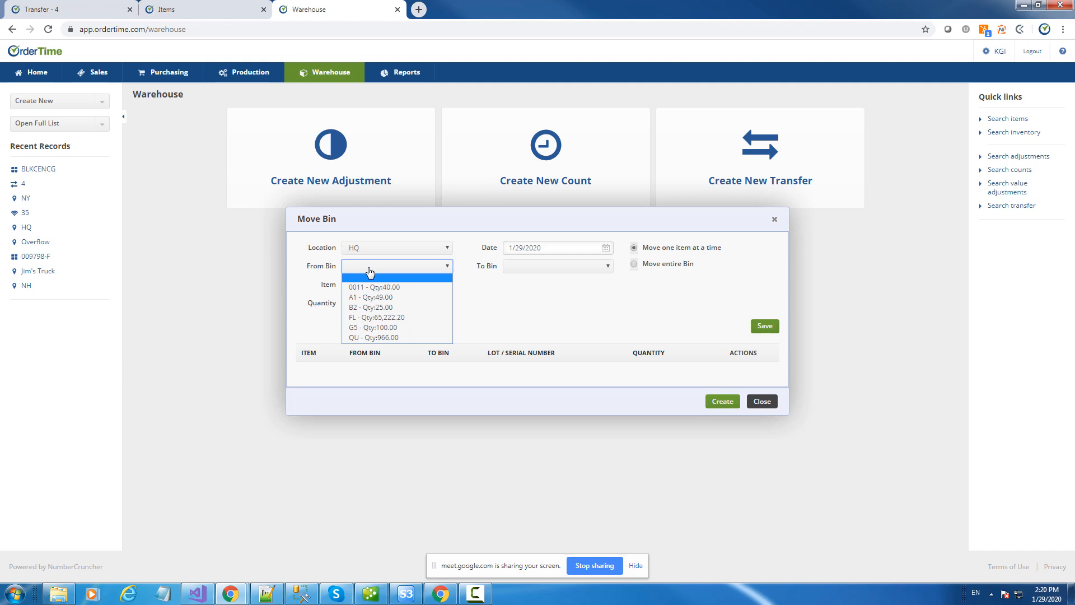
click(386, 318)
click(549, 267)
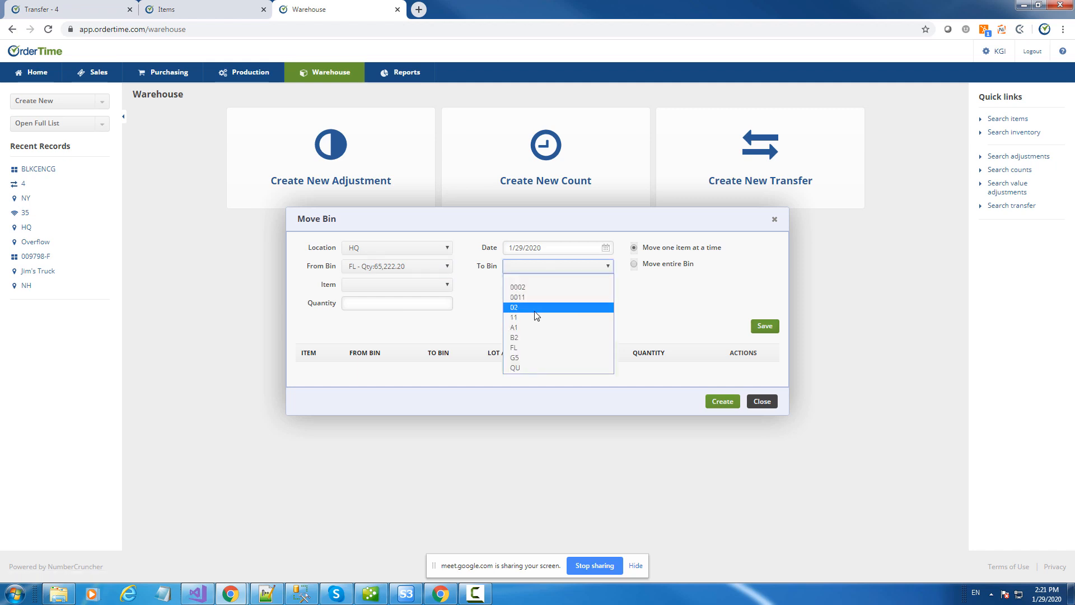
click(531, 347)
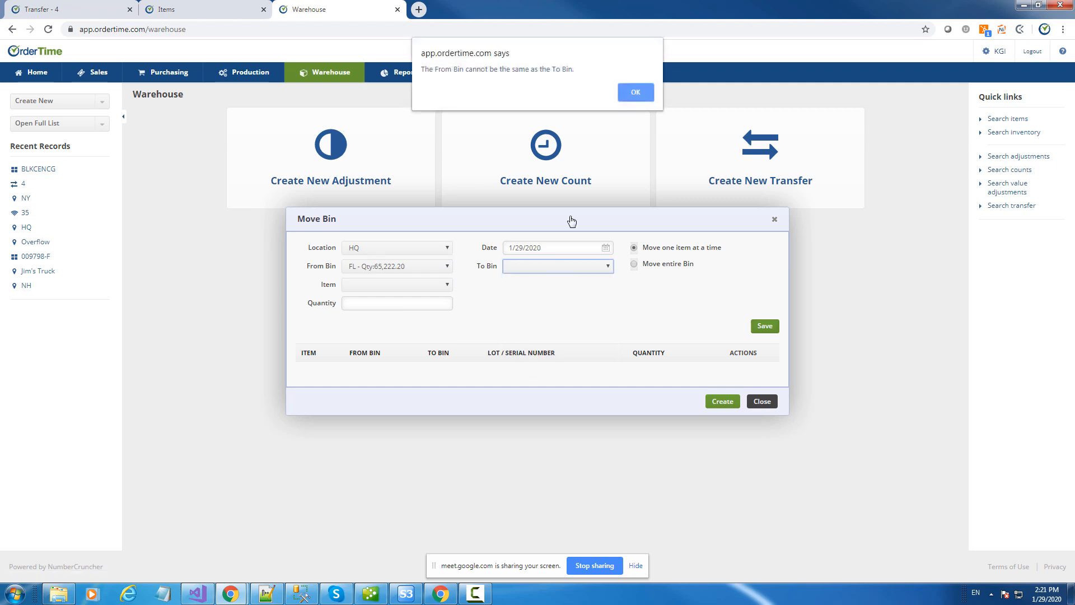
click(639, 93)
click(551, 271)
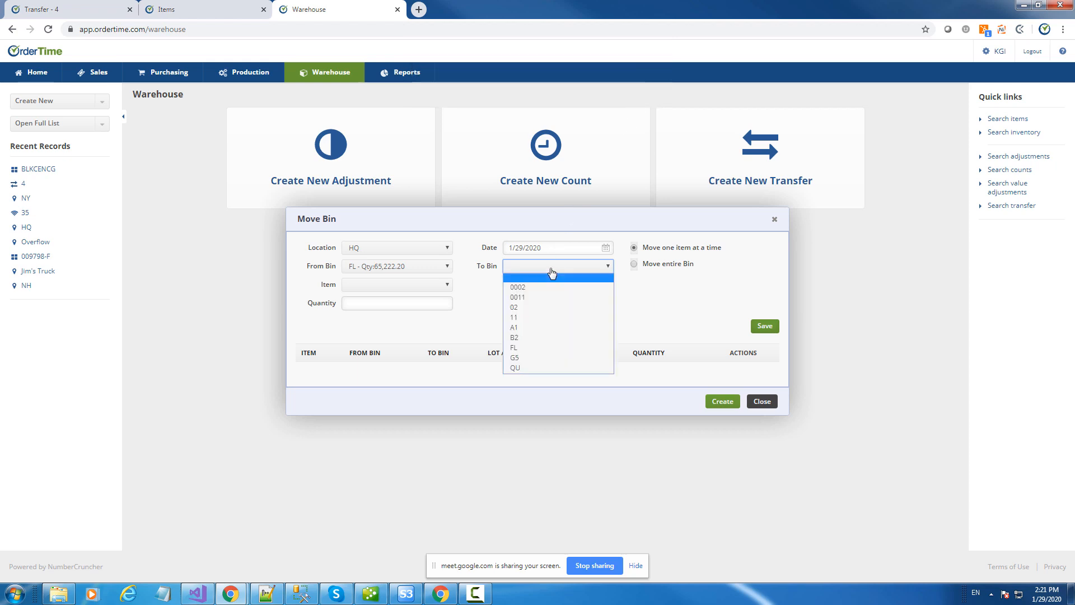
click(536, 286)
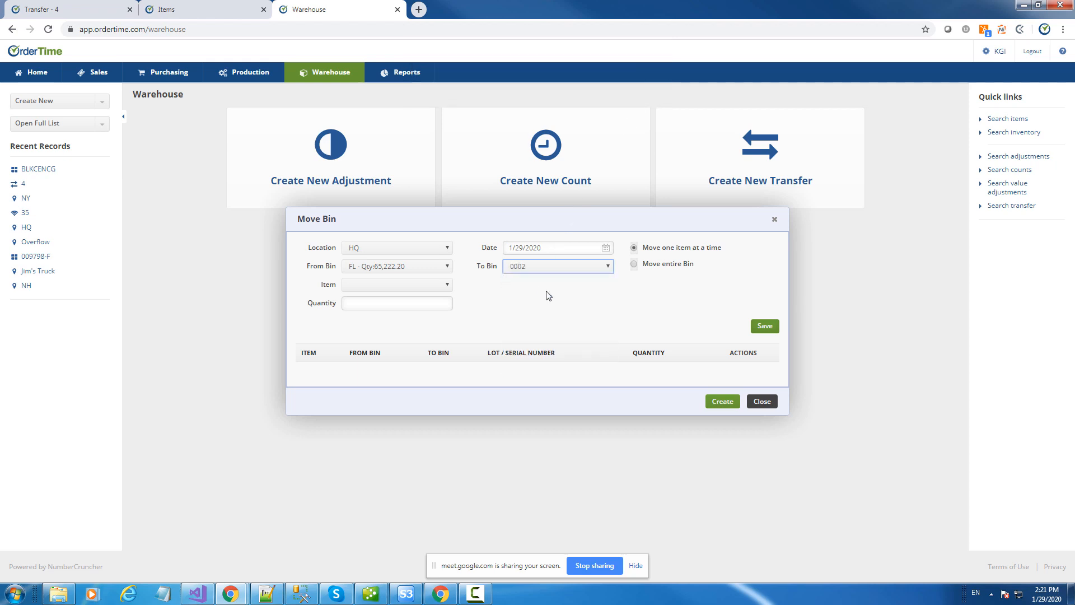
Select item BLKCENCG for the bin move with a quantity of 100 and save the line
click(350, 286)
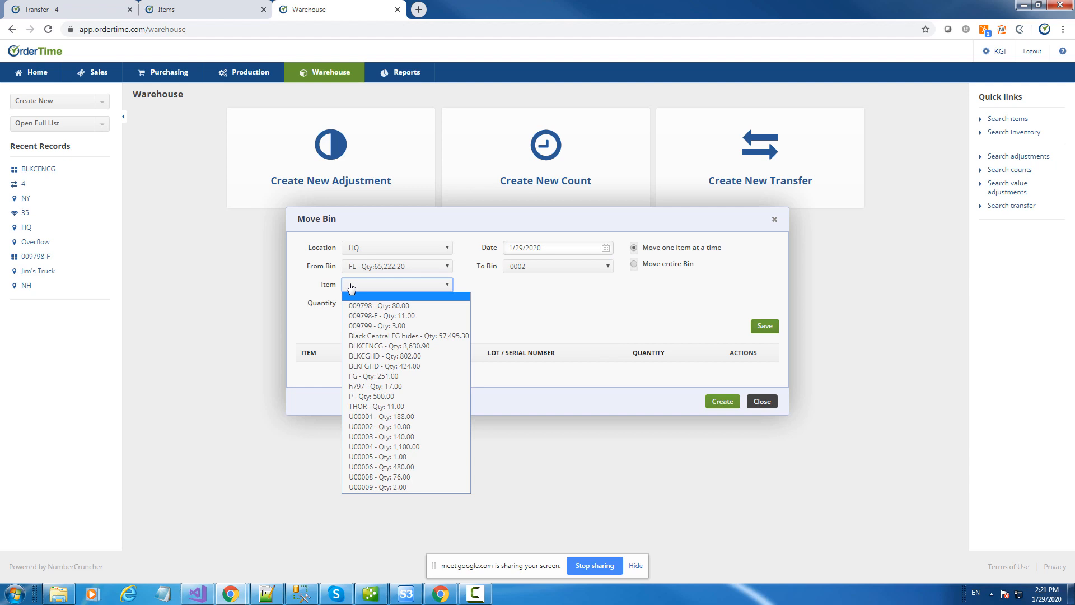
click(404, 345)
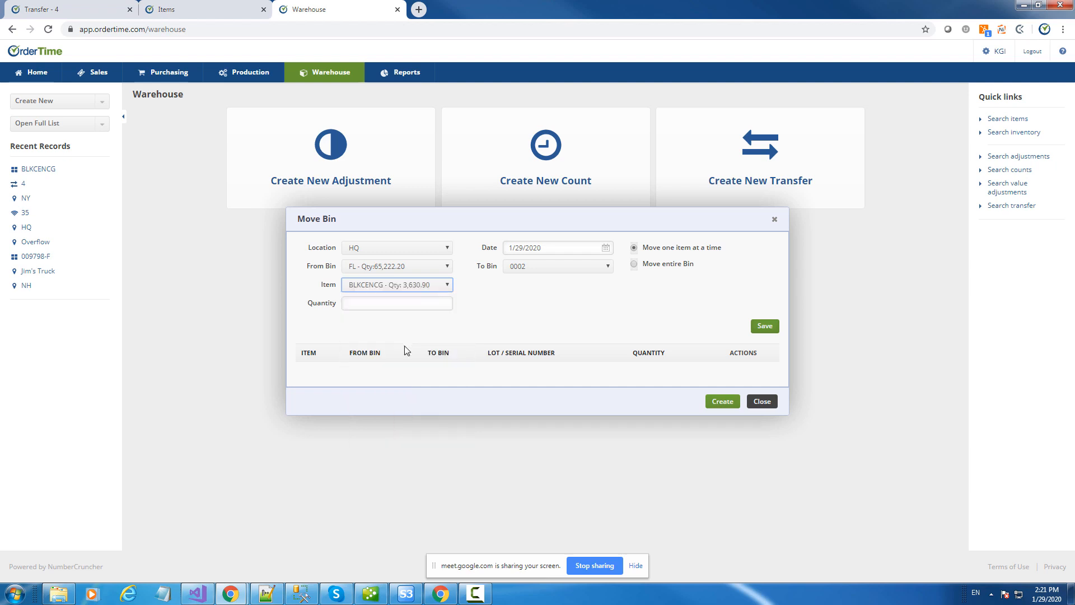
click(392, 306)
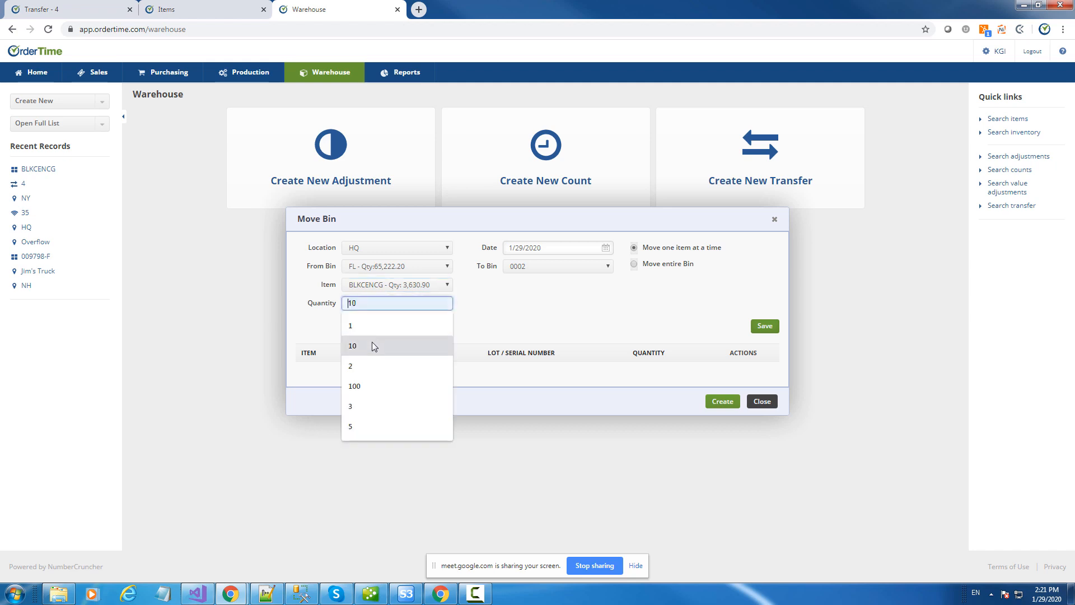
click(358, 386)
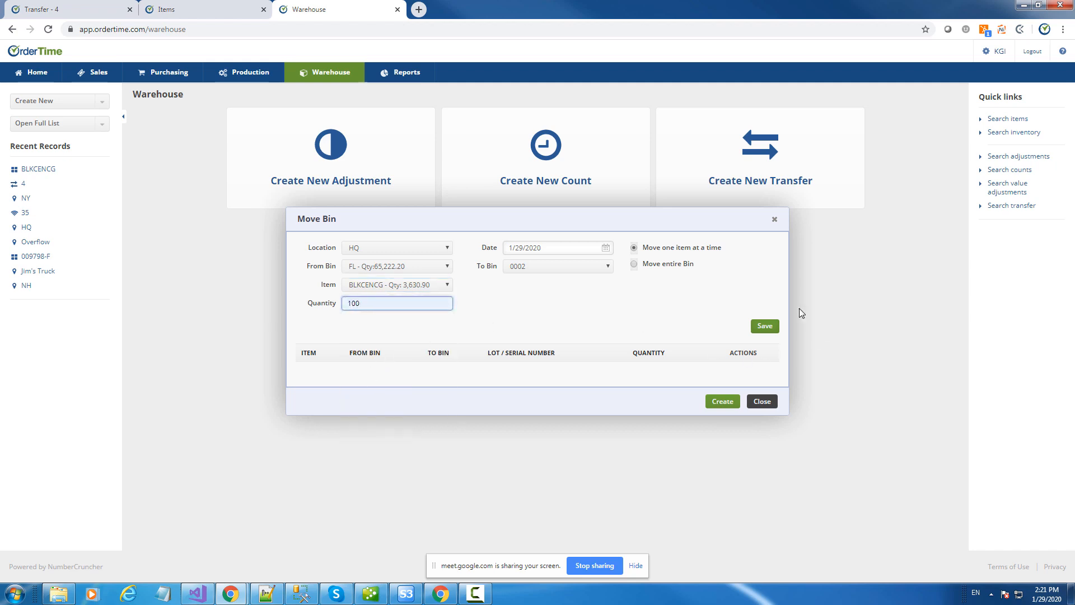
click(764, 326)
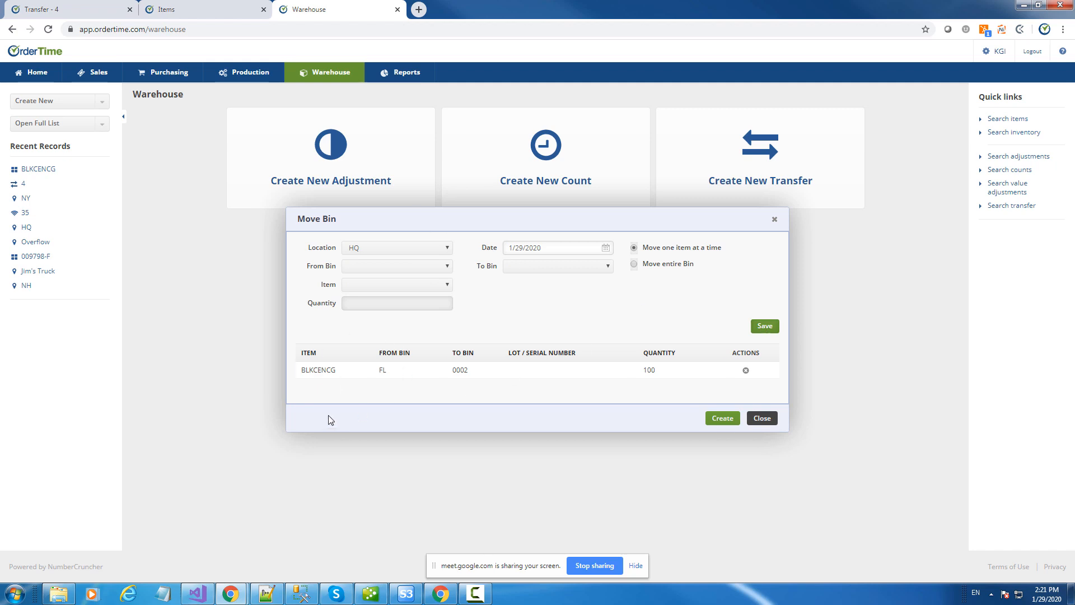
Add a second bin move line for item BLKFGHD from bin FL to bin 0002 with a quantity of 10
click(382, 268)
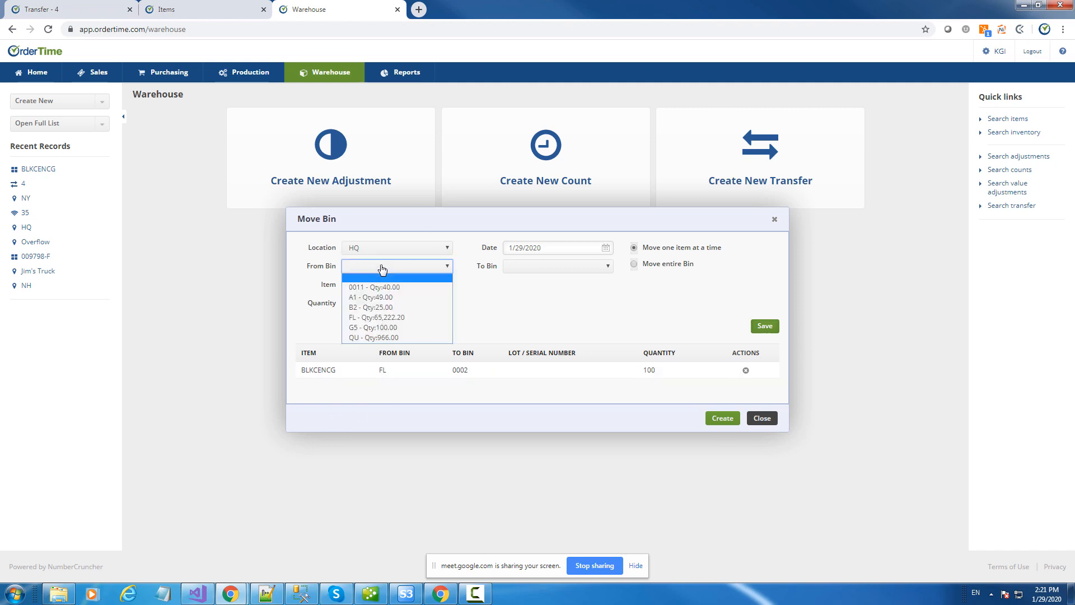
click(383, 316)
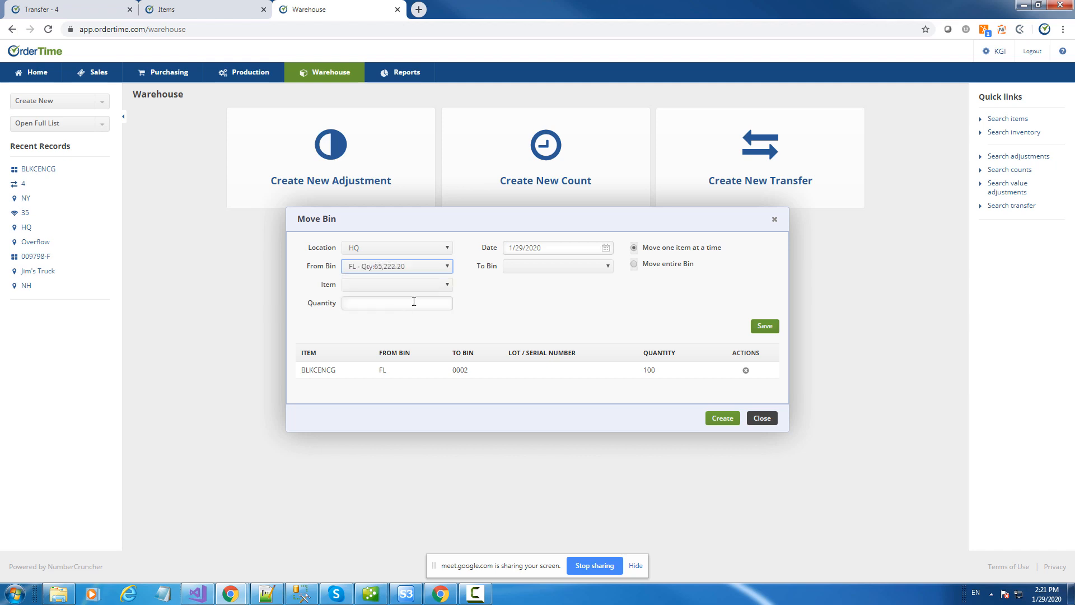
click(533, 267)
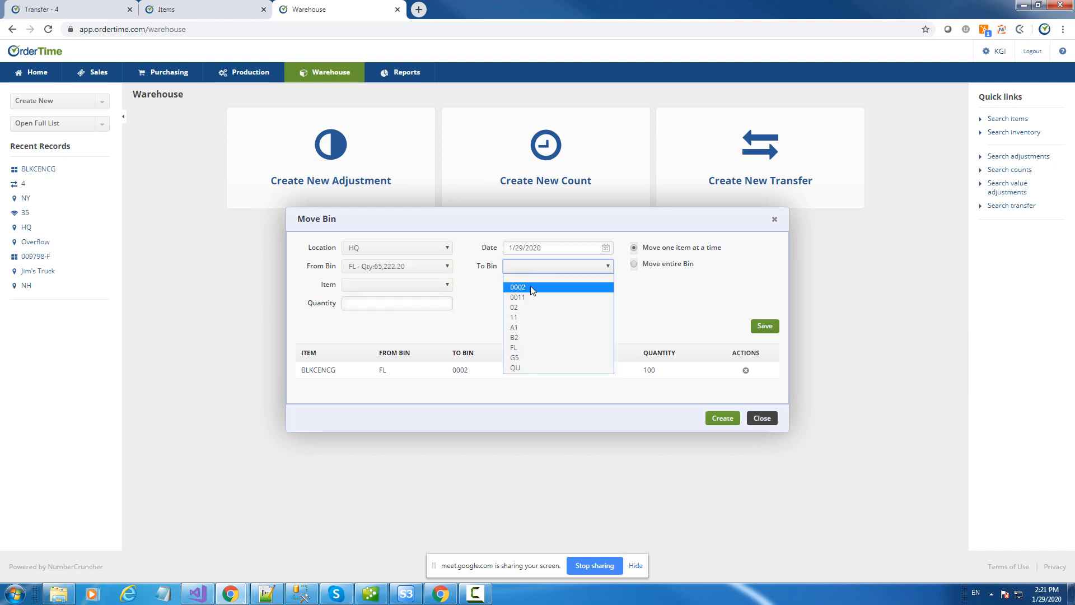
click(530, 286)
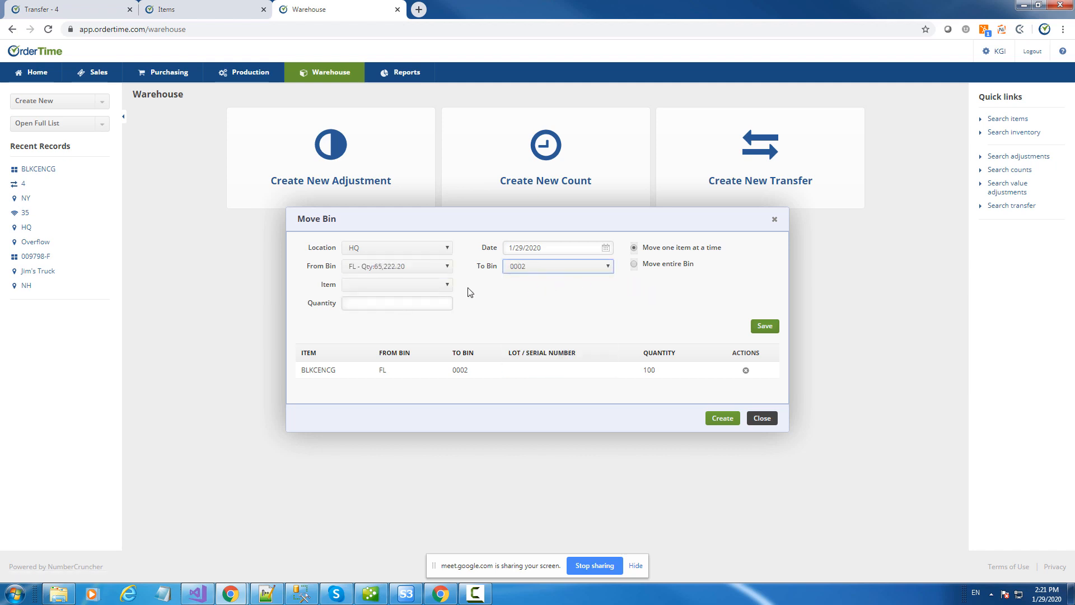
click(373, 285)
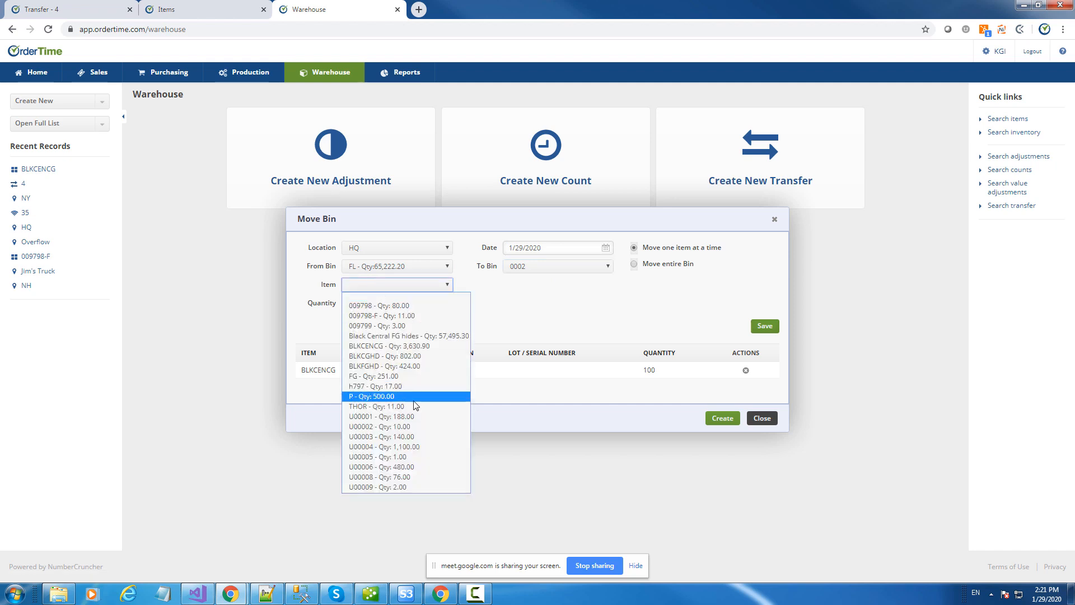
click(413, 366)
click(389, 303)
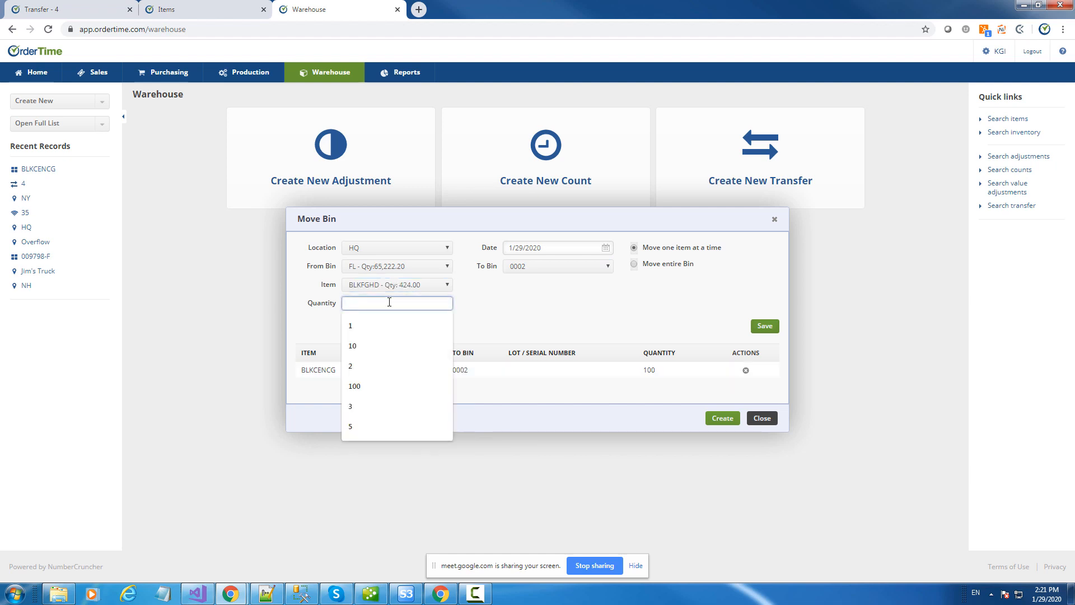
text(10)
click(726, 332)
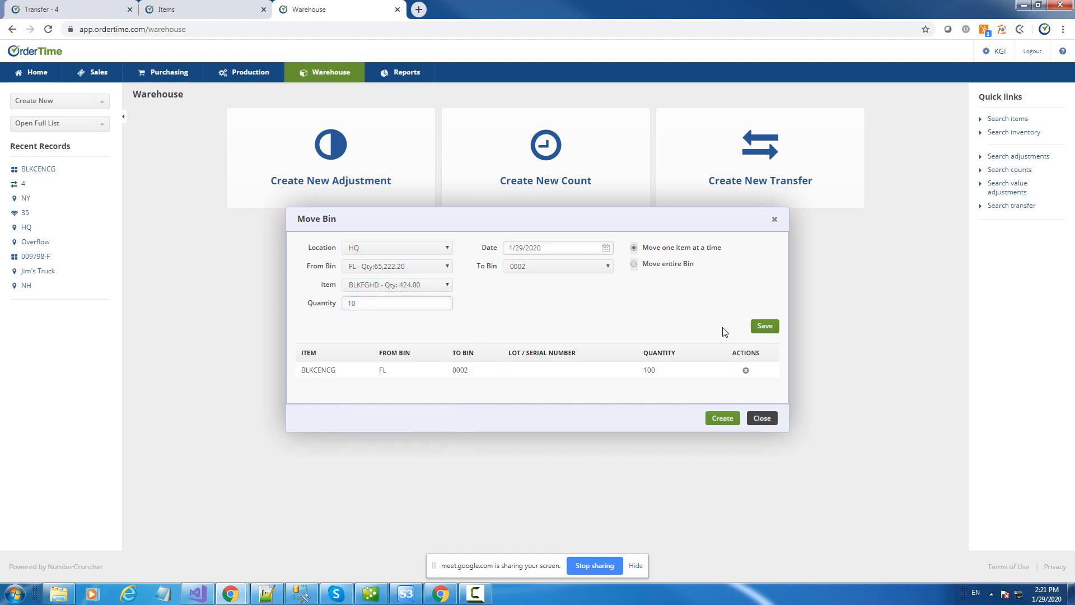
click(766, 328)
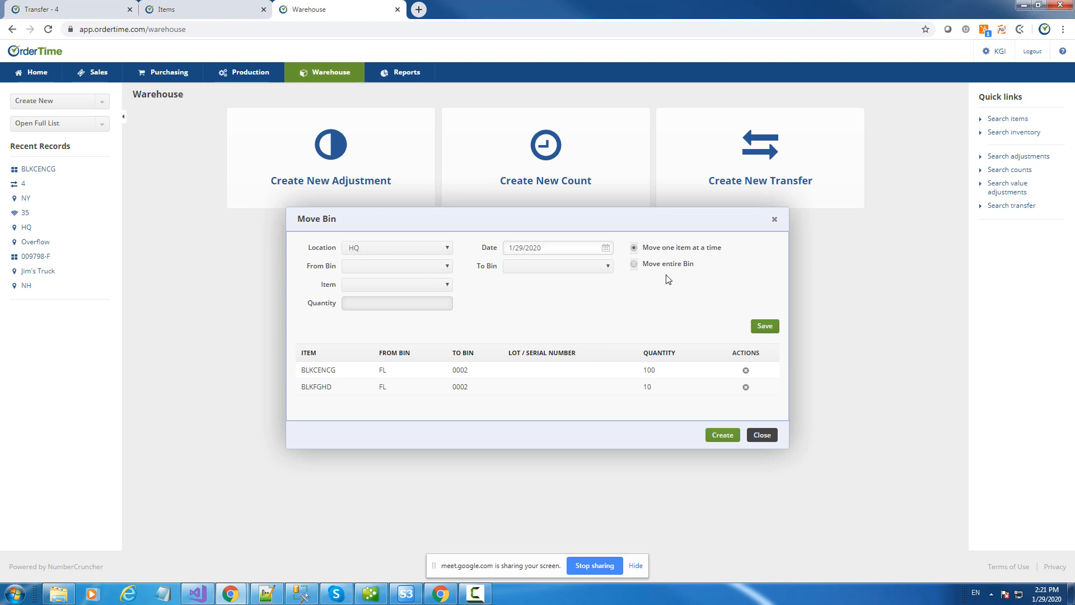
Switch to moving an entire bin, choose QU as the source bin and create the bin move
click(634, 265)
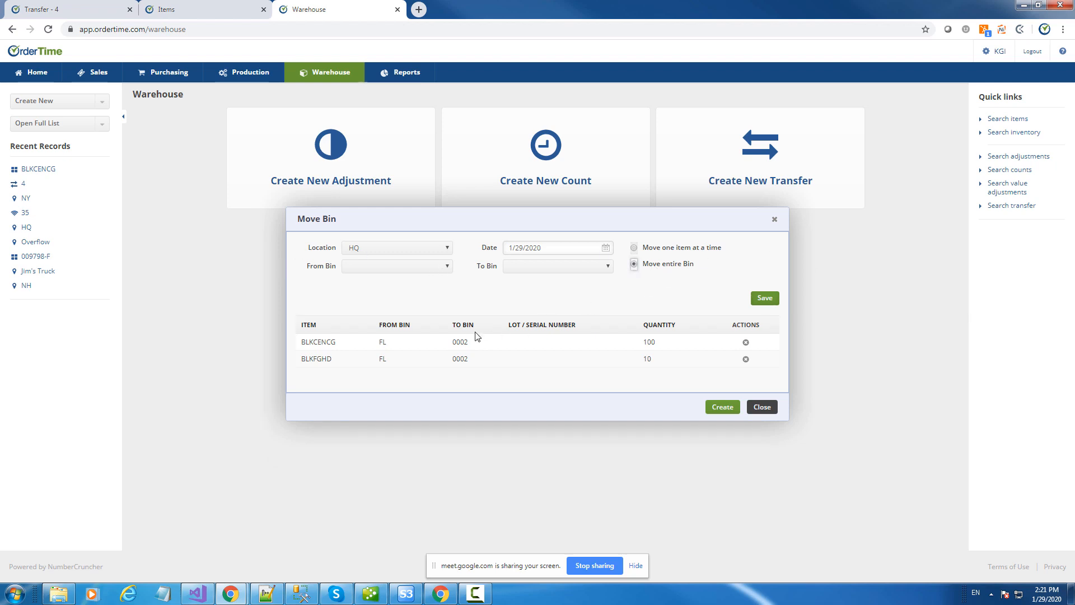
click(634, 247)
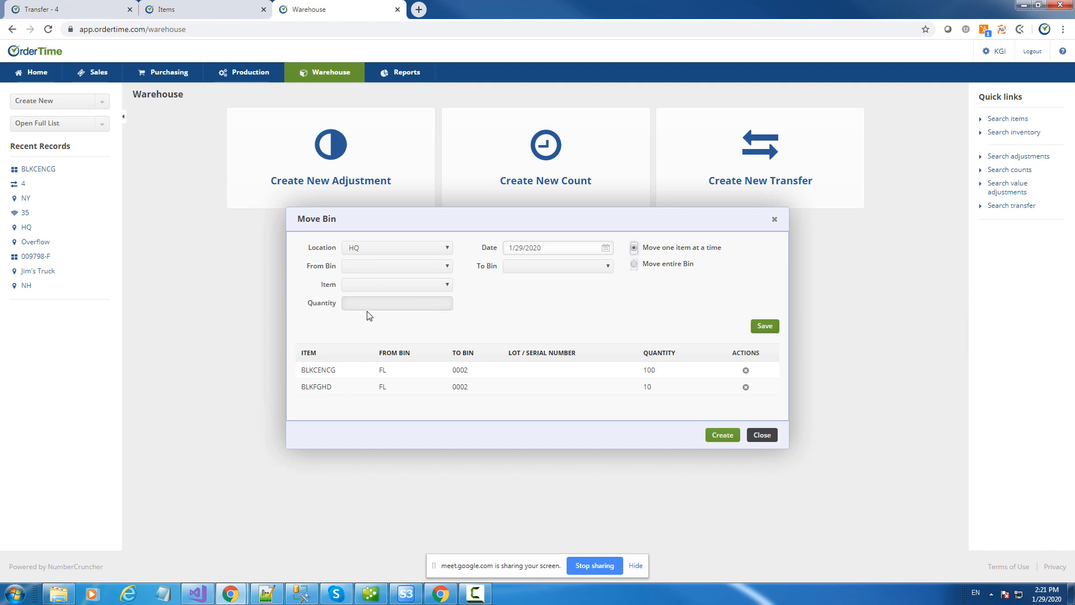
click(635, 264)
click(372, 267)
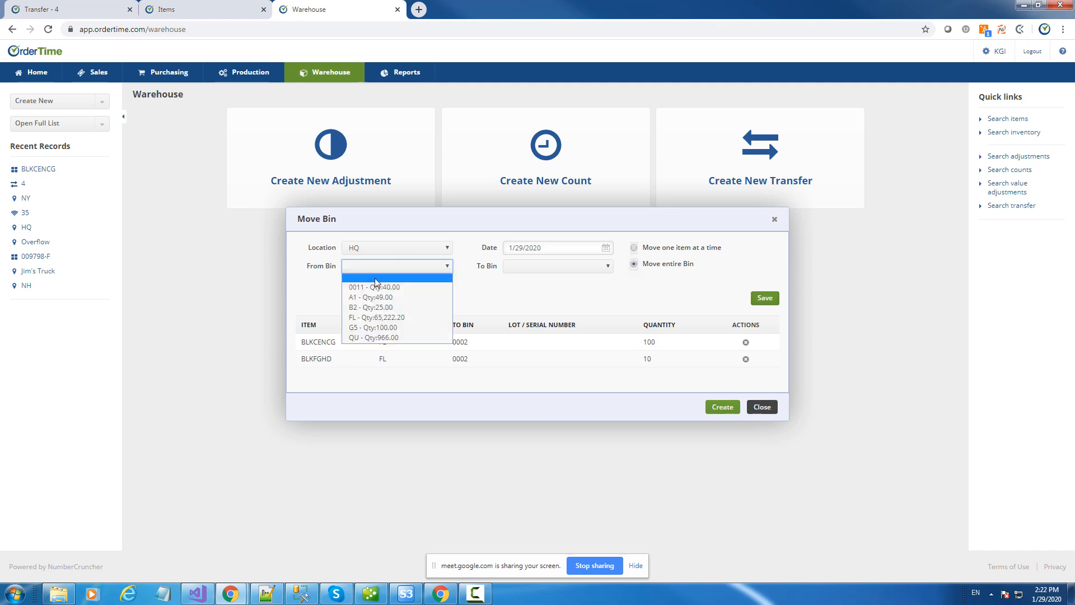
click(386, 338)
click(524, 267)
click(523, 267)
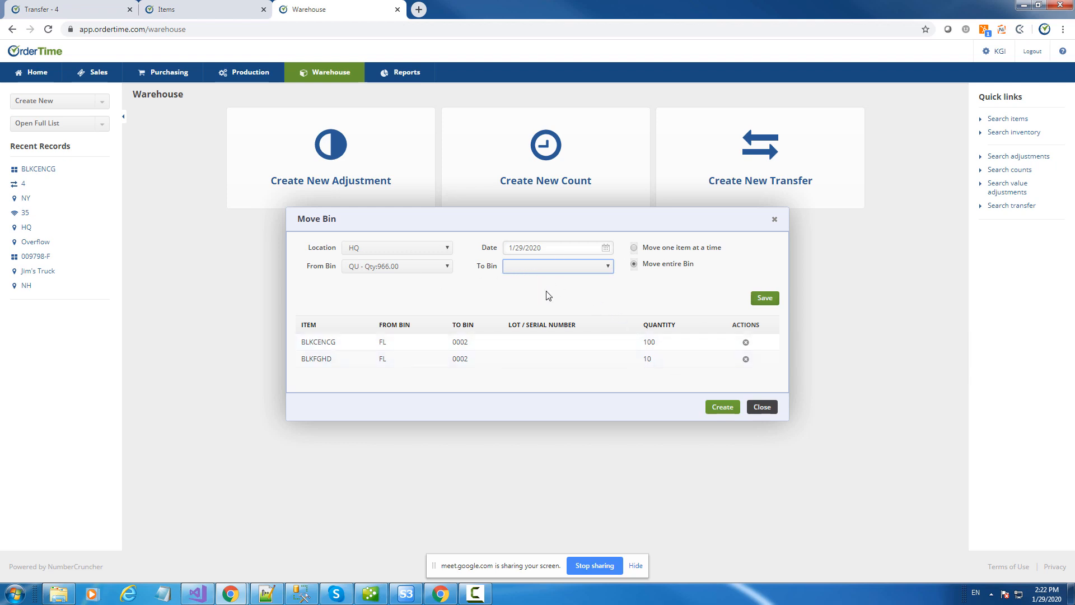
click(725, 408)
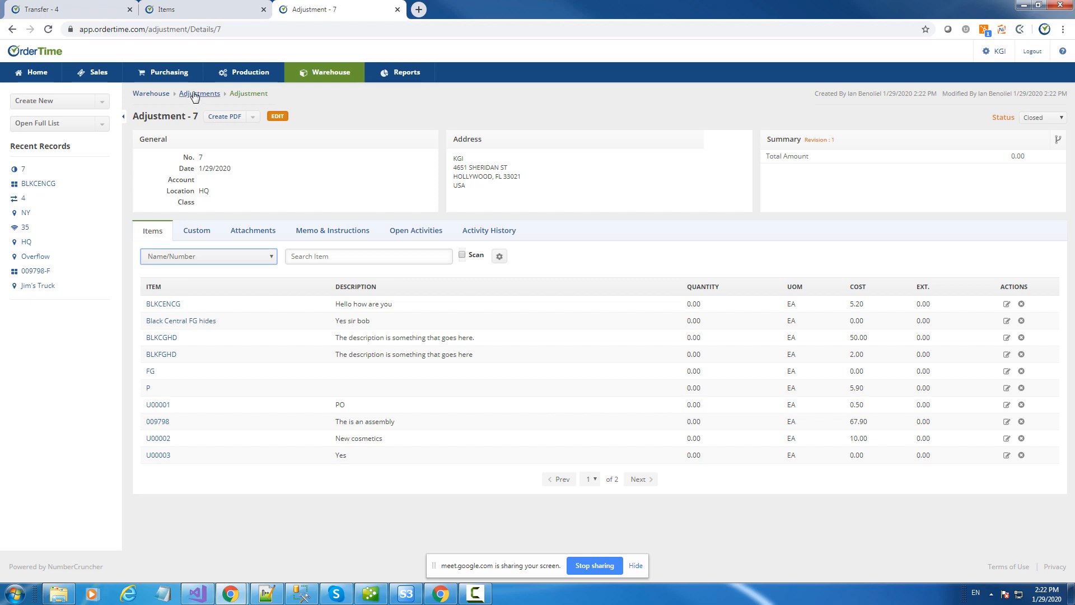
Find adjustment 7 in the adjustments list and review the bin quantities on its BLKCENCG line
click(194, 95)
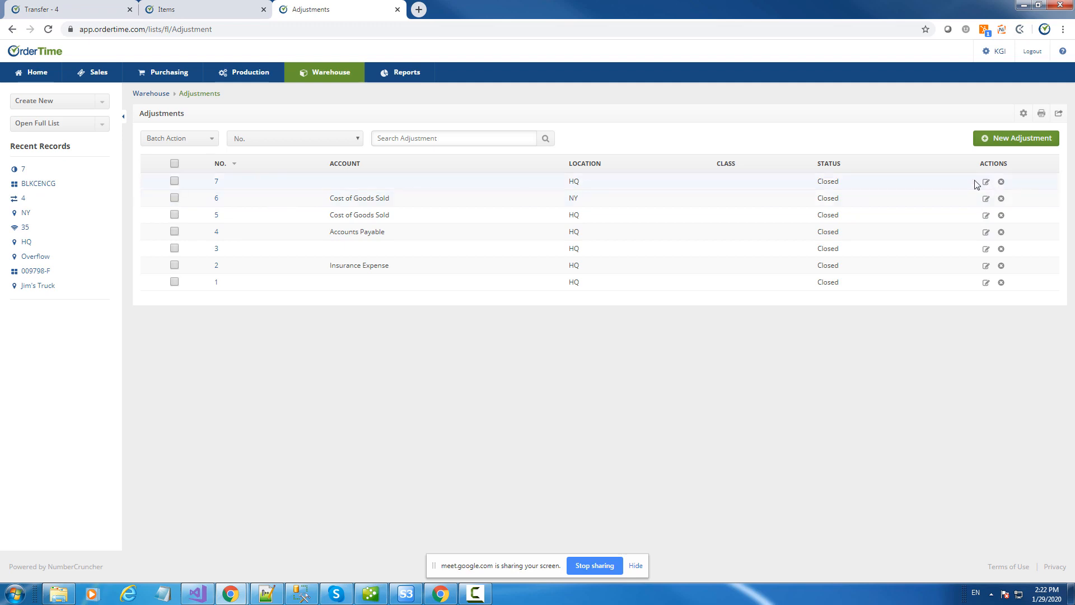
click(217, 182)
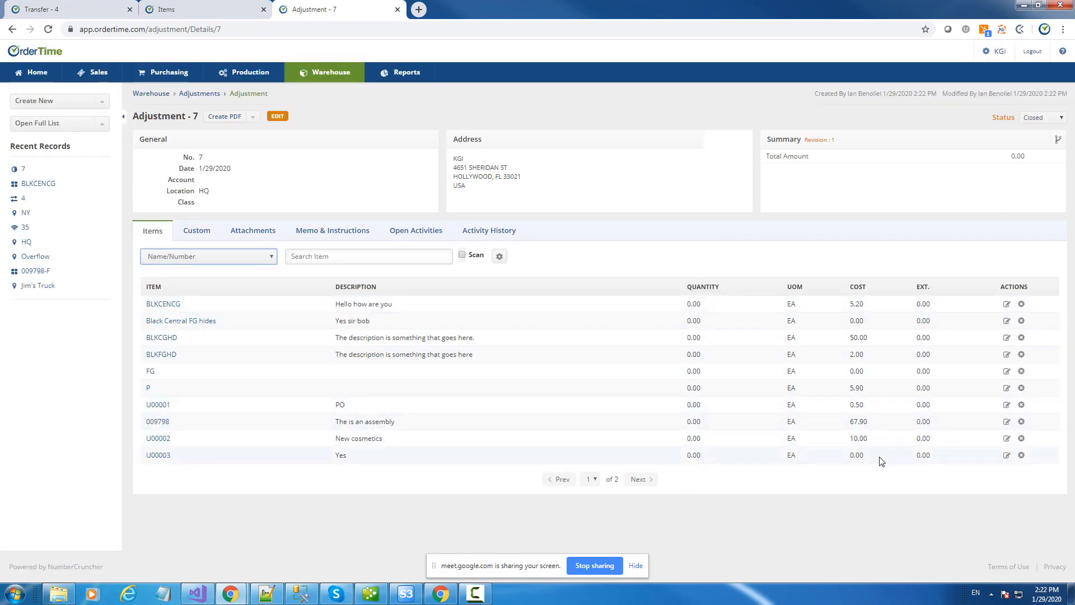
click(1008, 306)
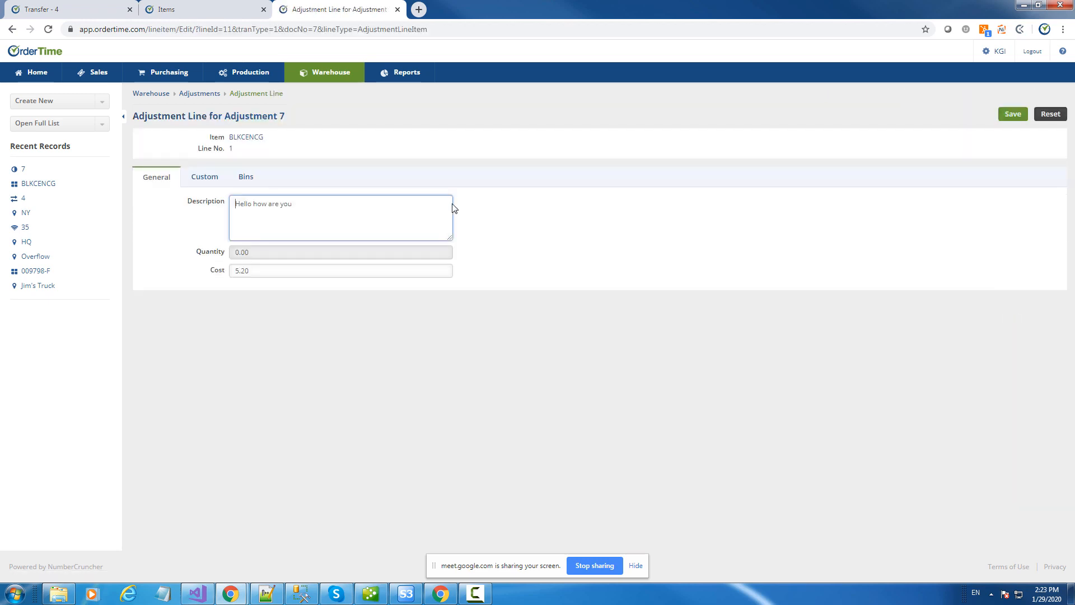
click(240, 181)
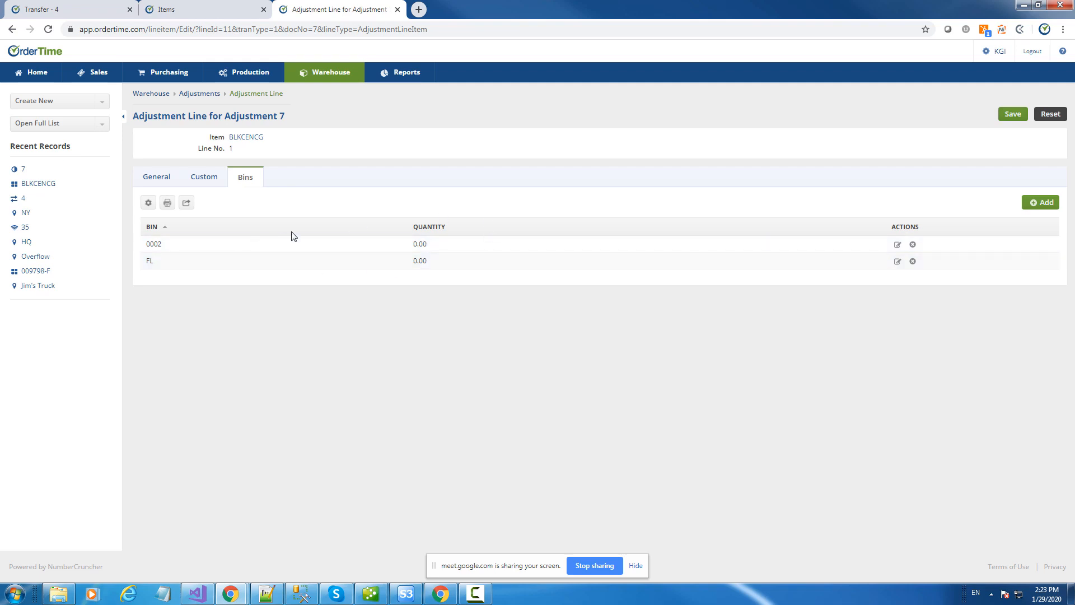
click(156, 177)
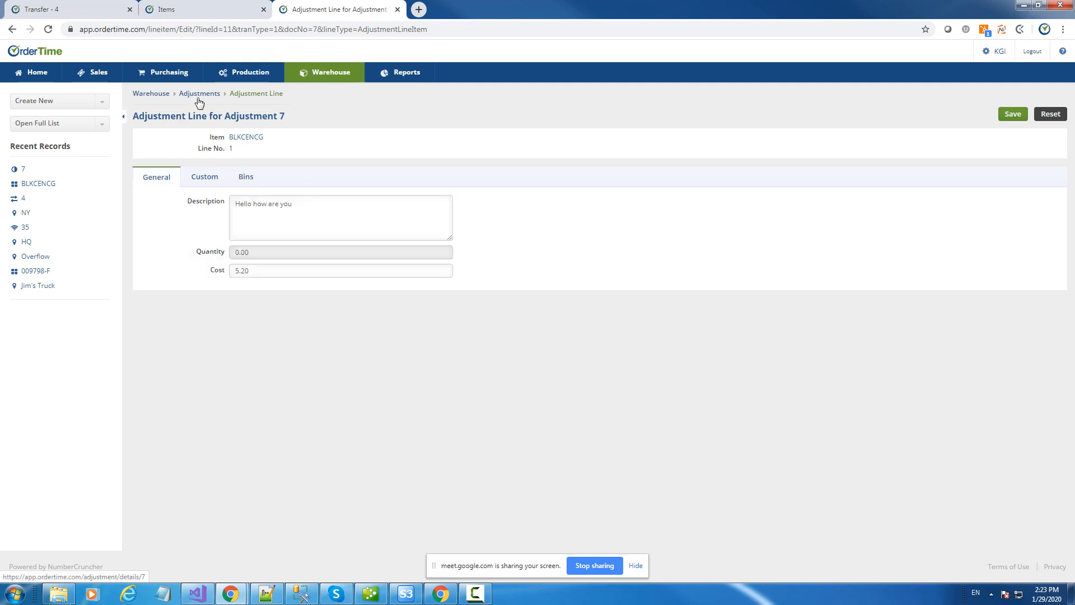
Return to the adjustments list and delete adjustment 7
click(199, 94)
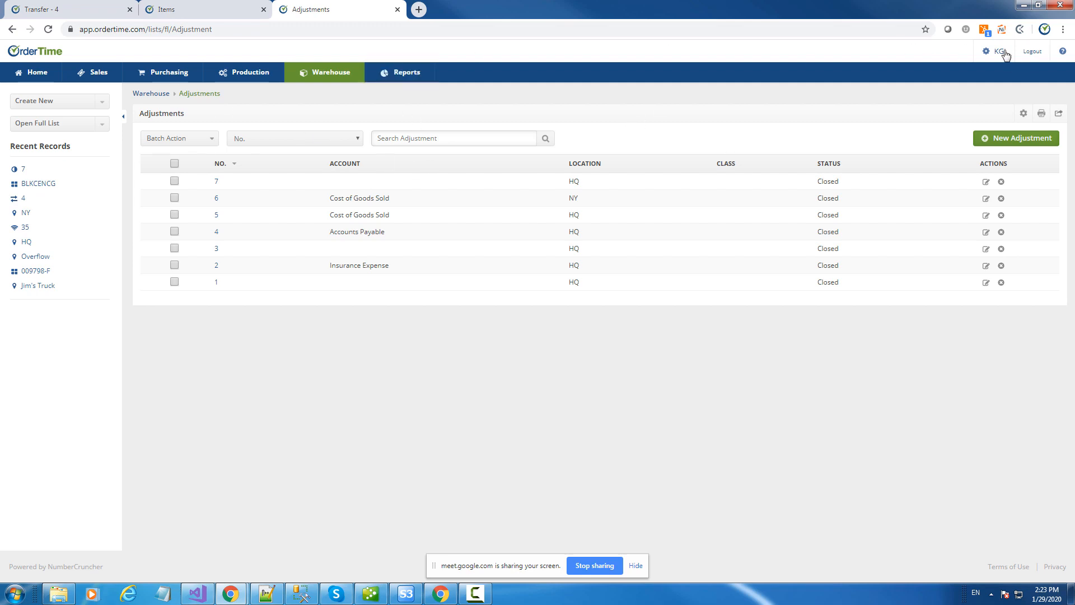
click(1001, 183)
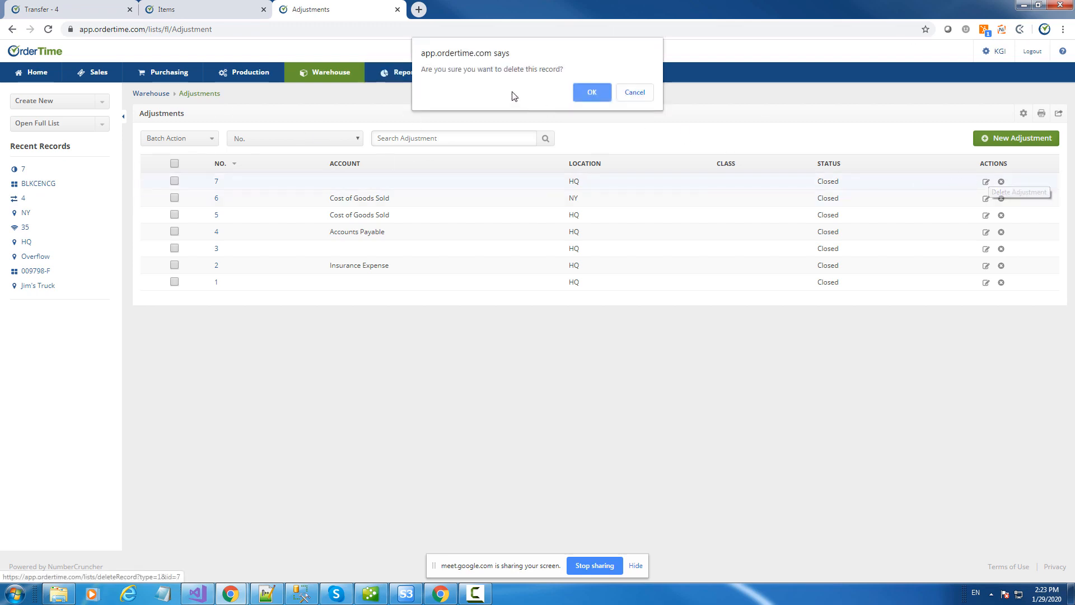
click(596, 90)
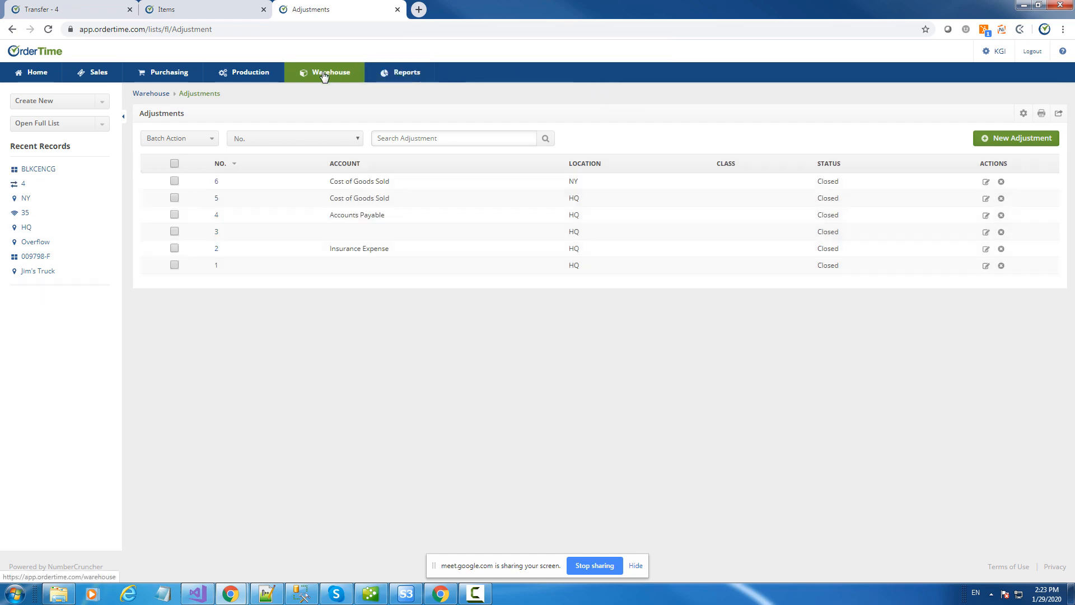
Start a new bin move at location HQ from bin FL to bin 0002
click(332, 73)
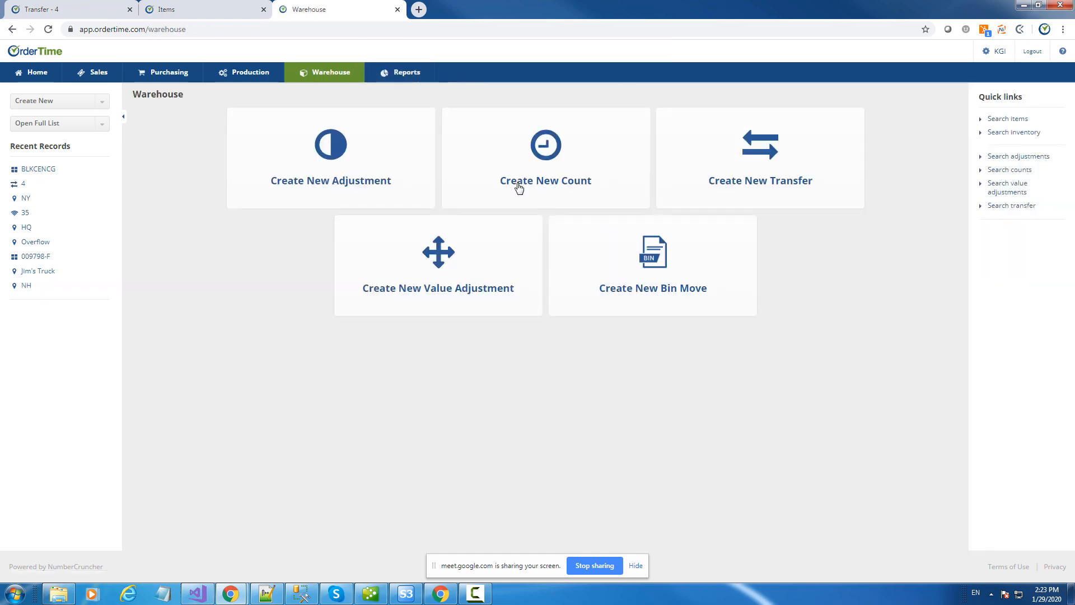
click(667, 270)
click(368, 253)
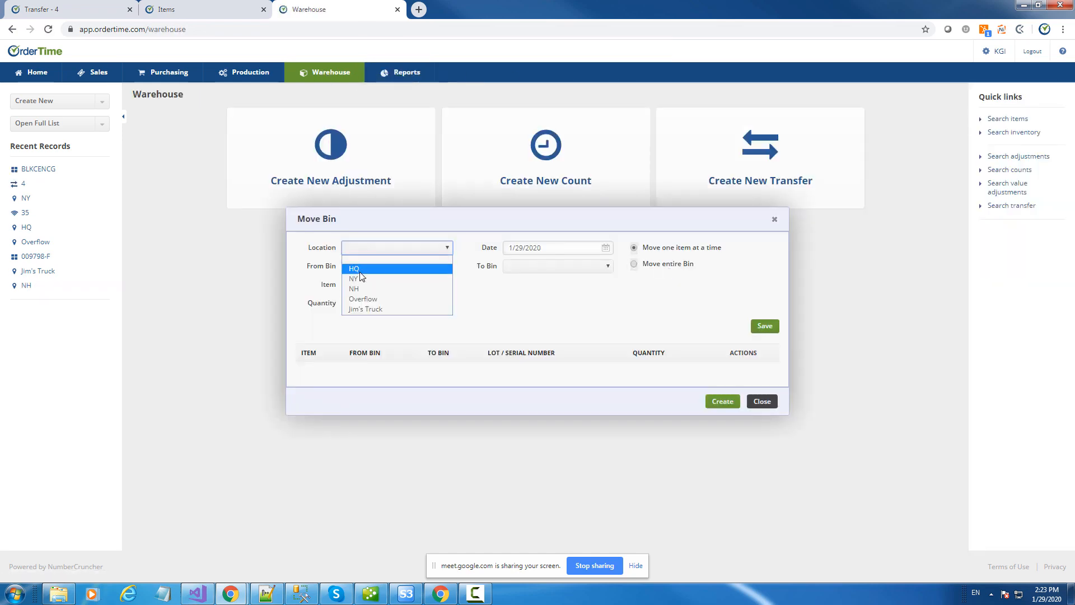
click(363, 269)
click(374, 267)
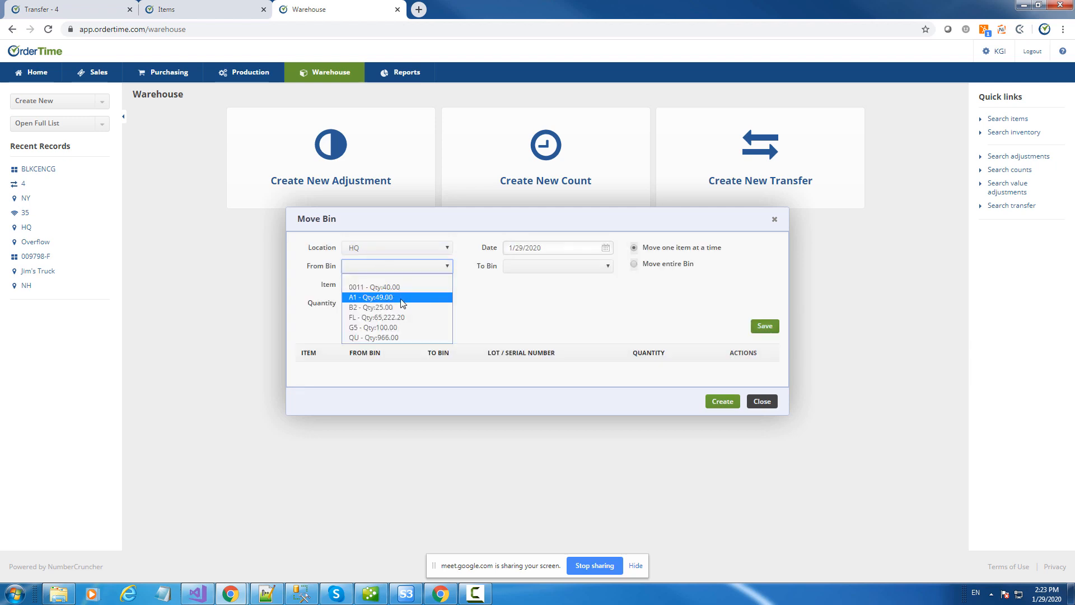
click(400, 317)
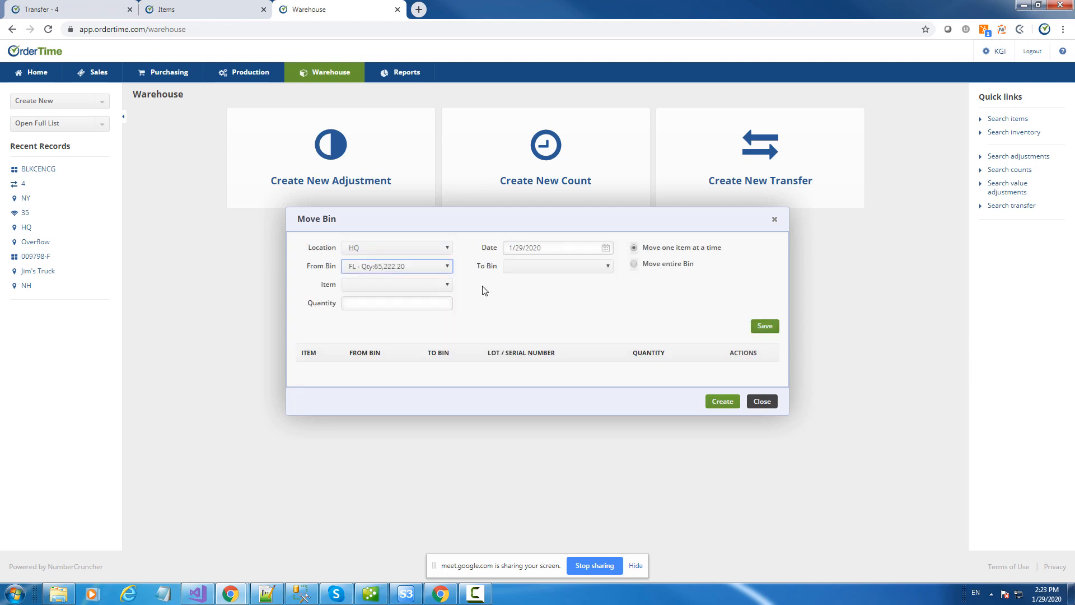
click(533, 268)
click(528, 287)
Add item BLKCENCG with a quantity of 100 to the move and create the bin move
click(426, 290)
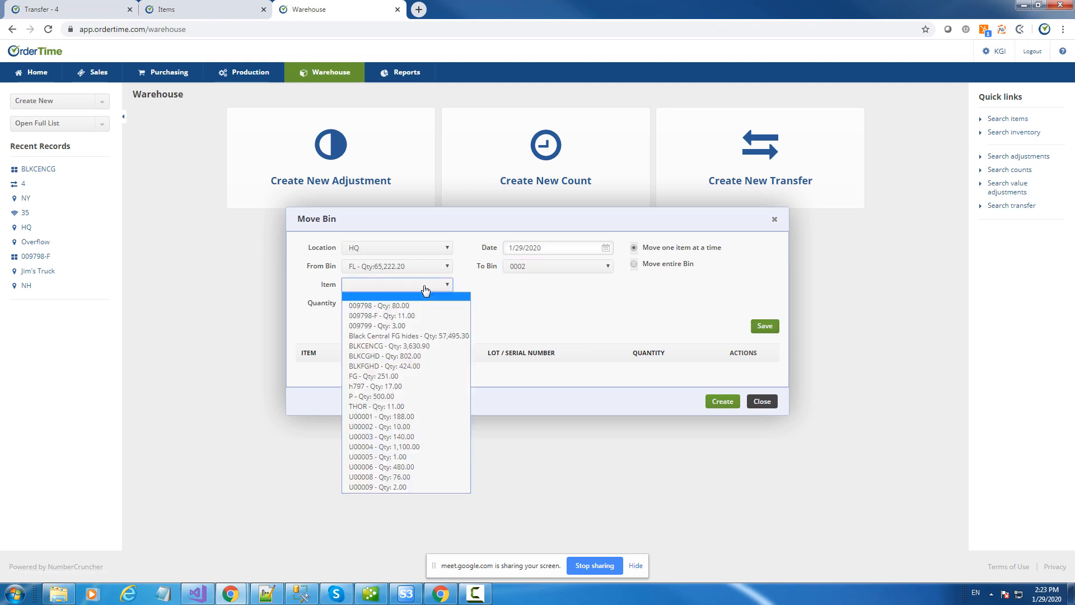
click(430, 346)
click(372, 303)
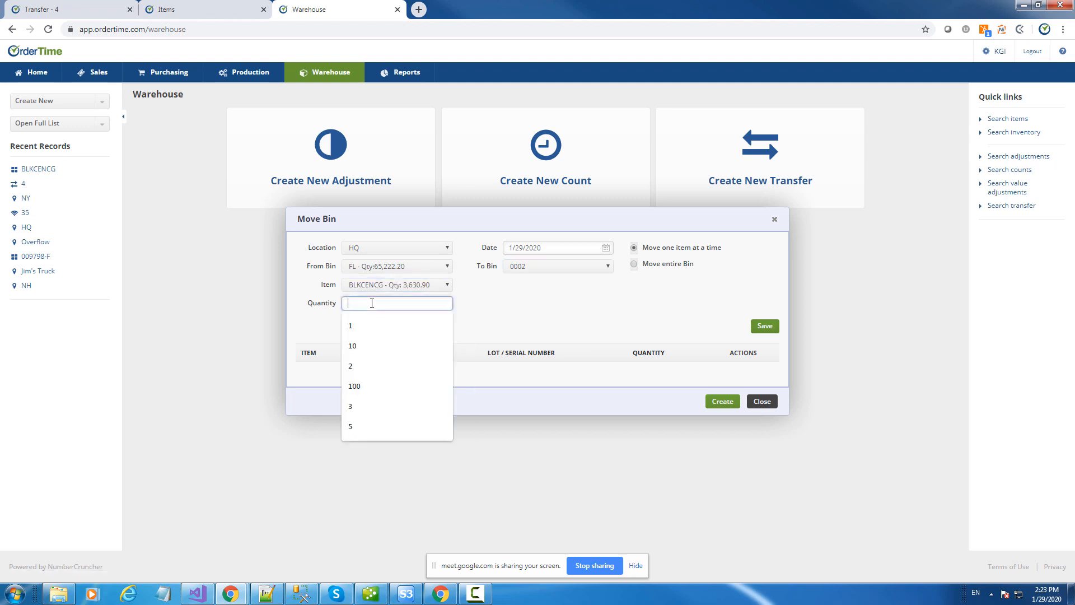
text(100)
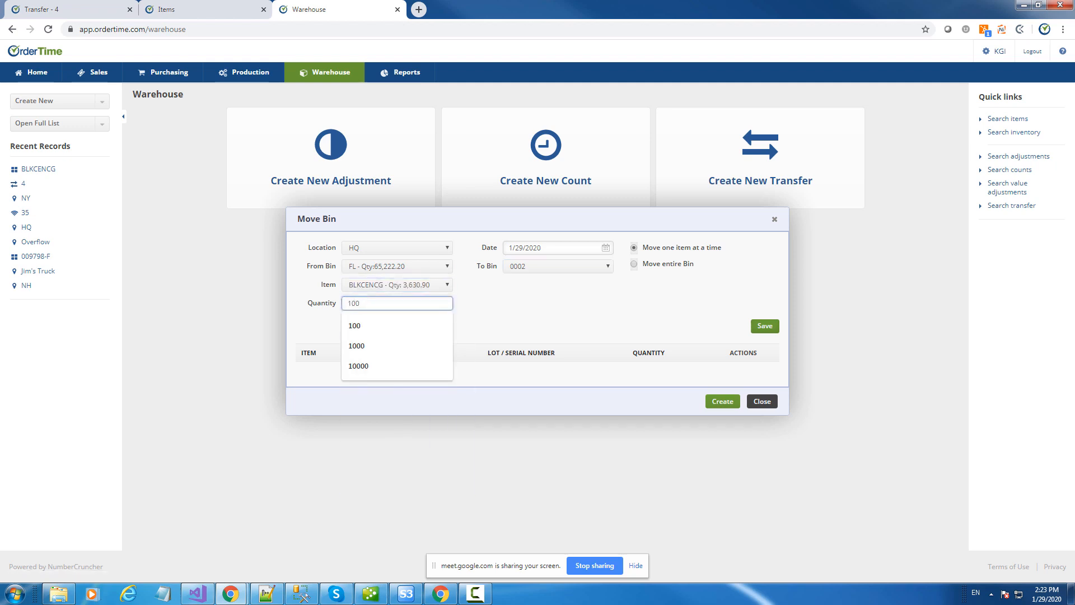
click(765, 326)
click(723, 419)
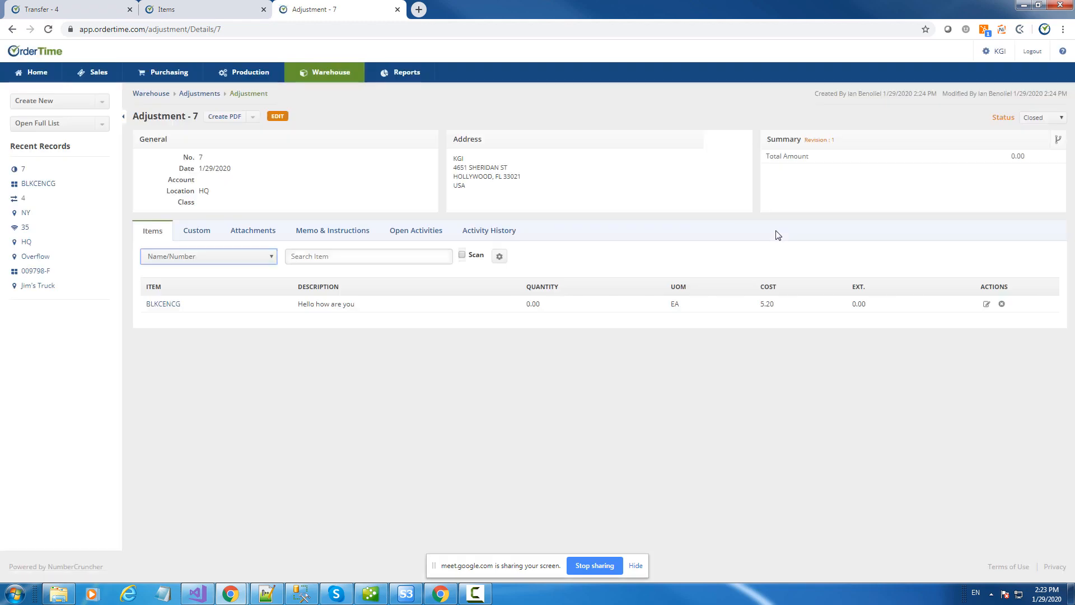
Inspect the bin quantities on the new adjustment's BLKCENCG line and return to the adjustment
click(987, 304)
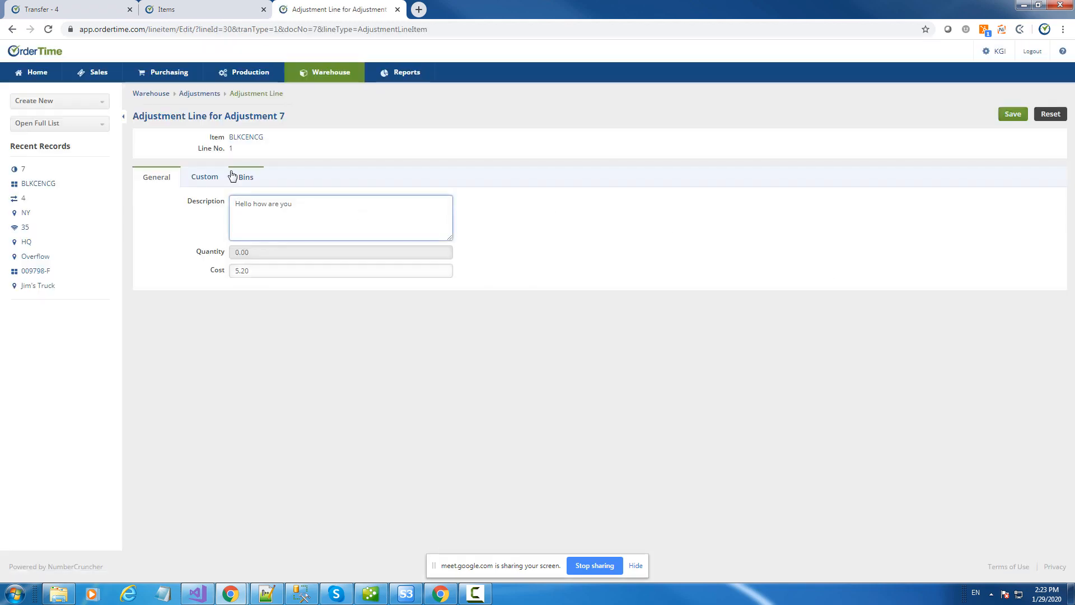
click(246, 176)
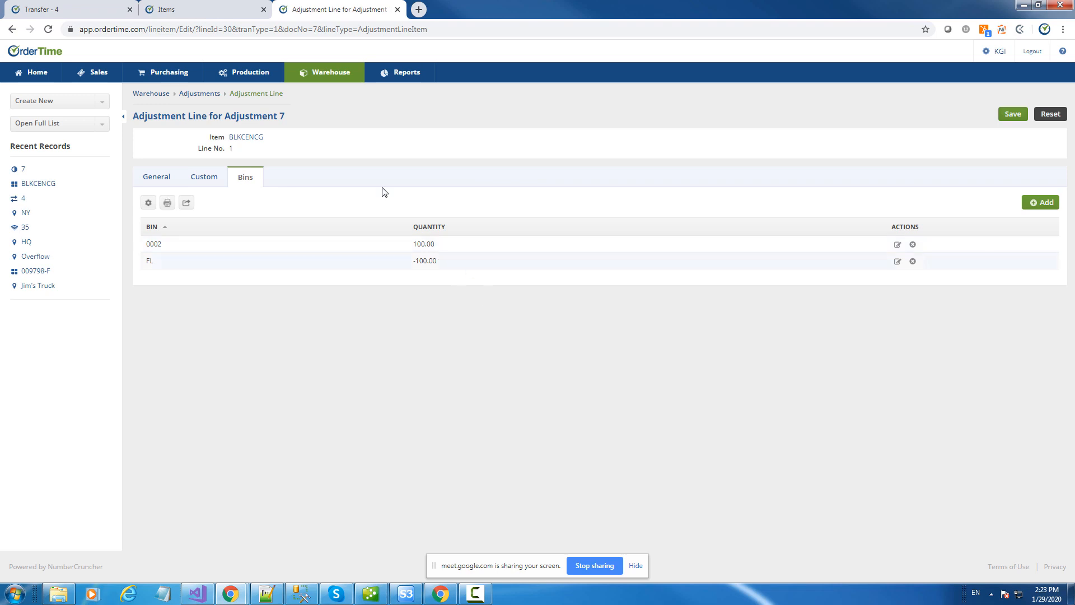
click(265, 121)
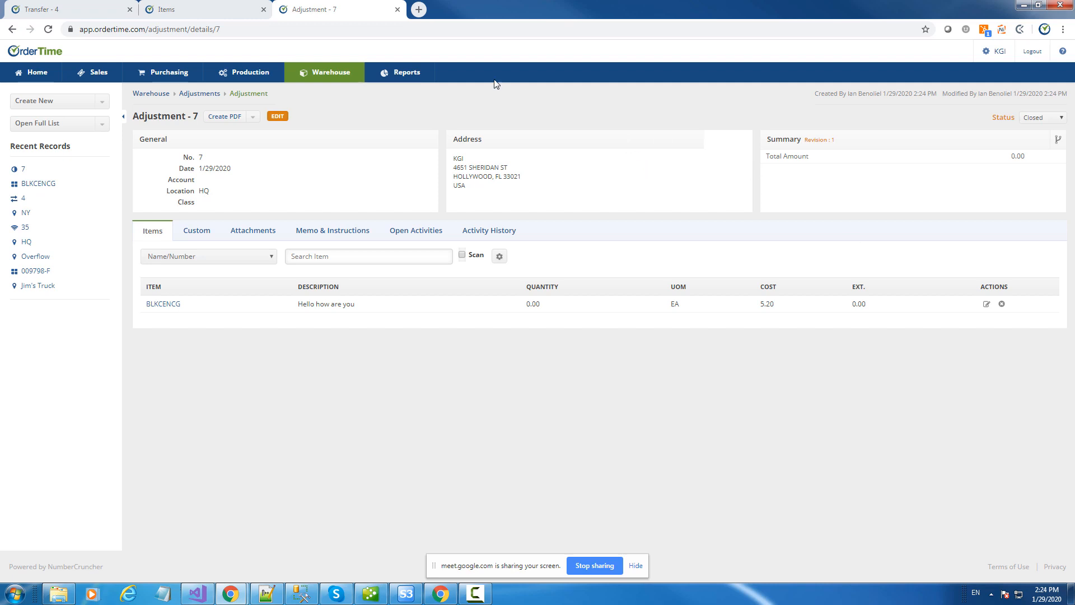
Open the Inventory Movement Details report under Inventory Movement with Bins to review the day's transactions
click(398, 78)
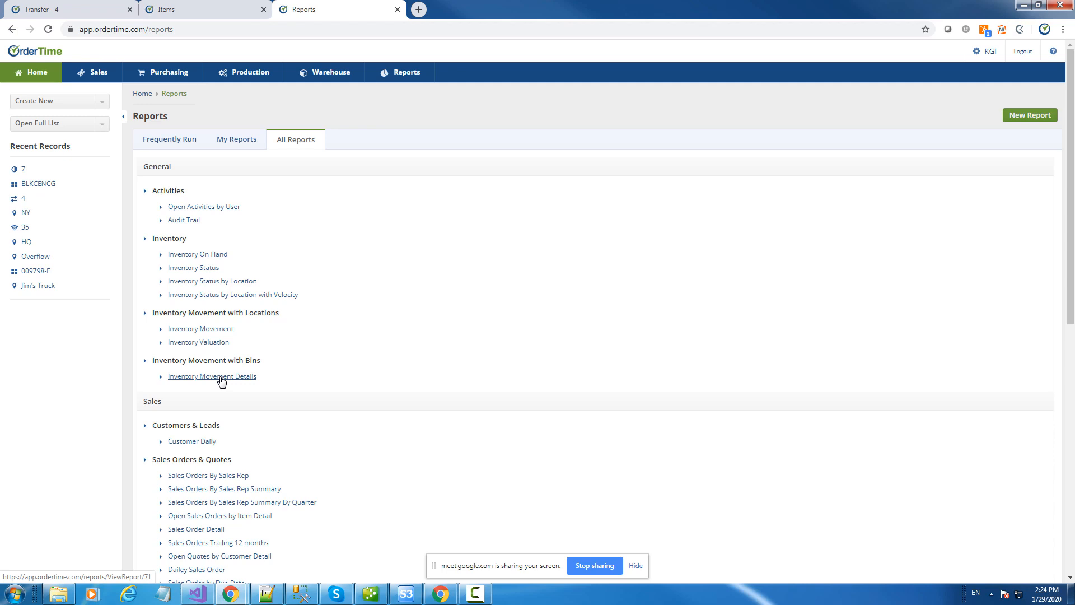
drag(155, 362, 266, 362)
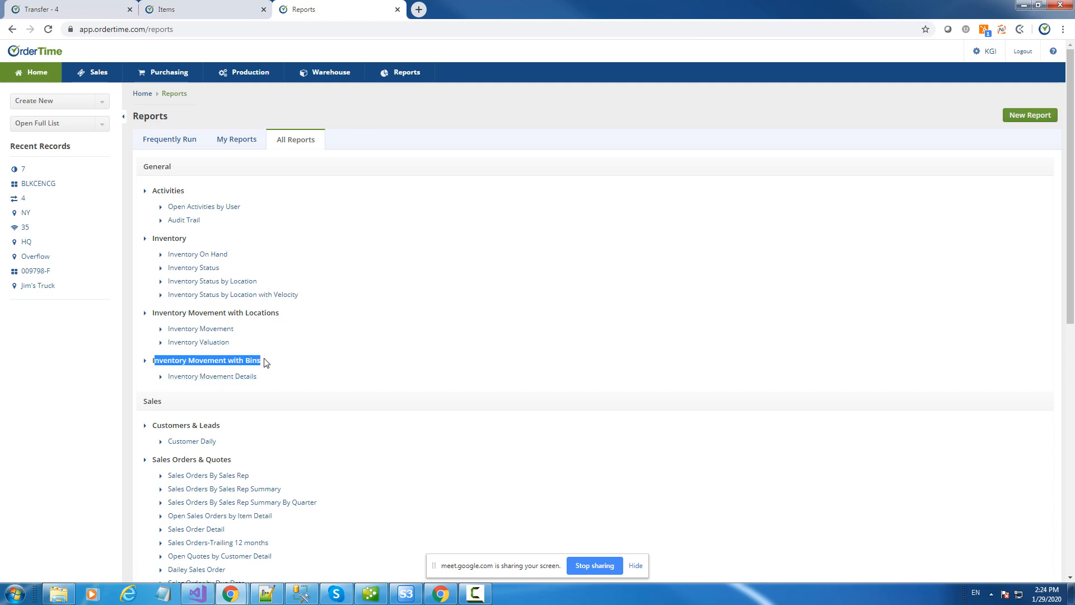
click(234, 383)
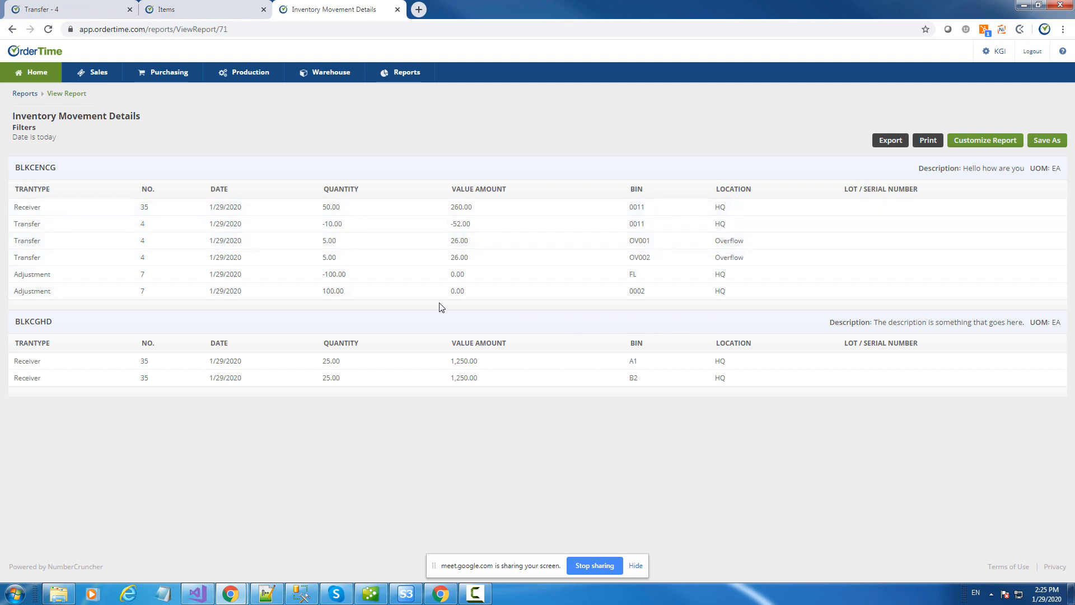
Customize the Inventory Movement Details report by removing the Value Amount column and summing Movement Quantity, and view the result
click(973, 145)
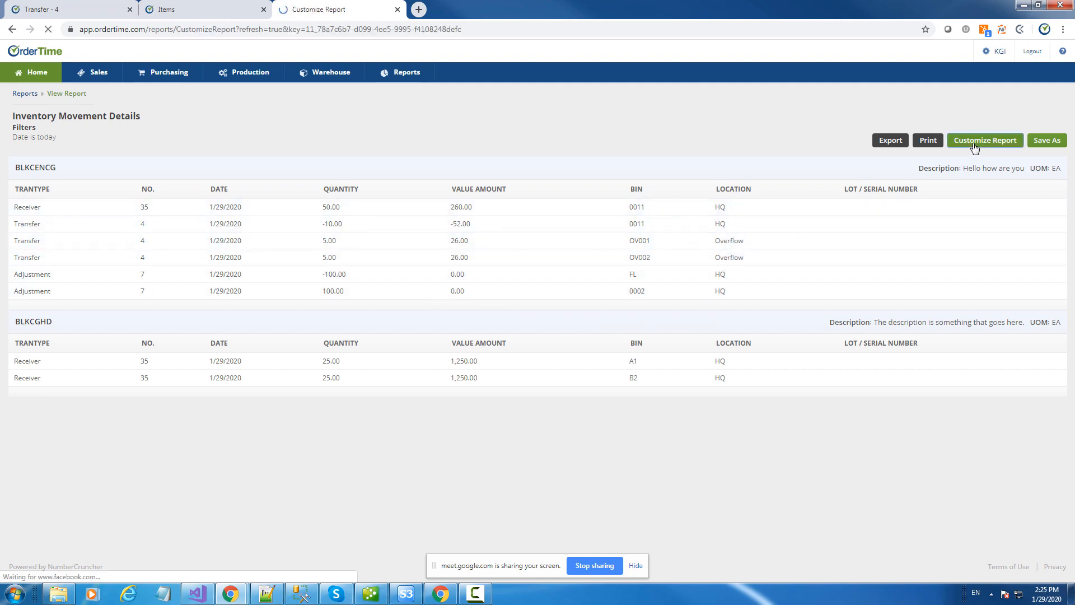
click(231, 143)
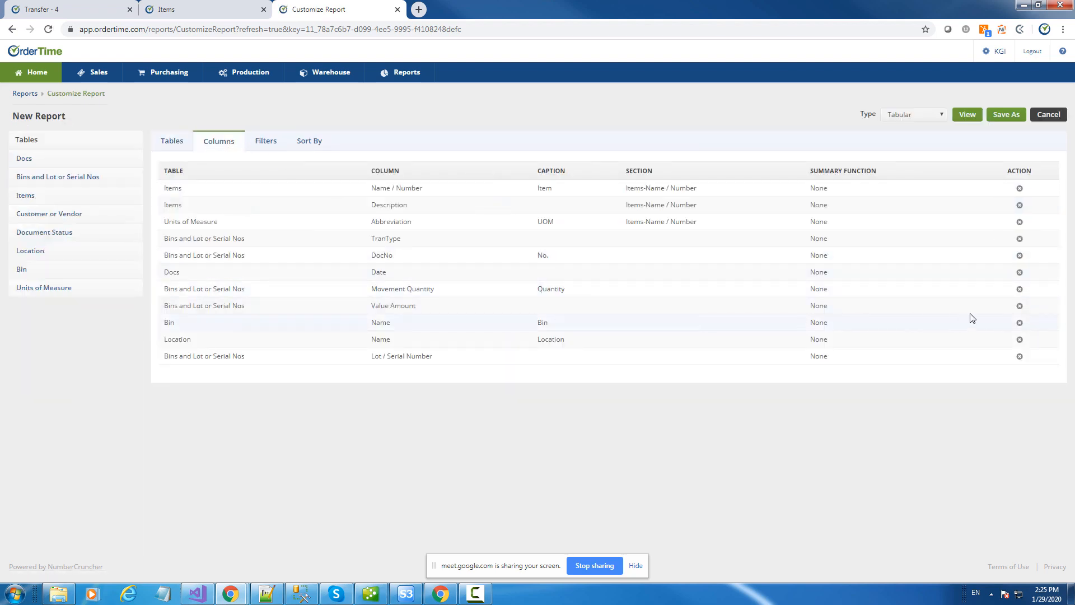
click(1019, 308)
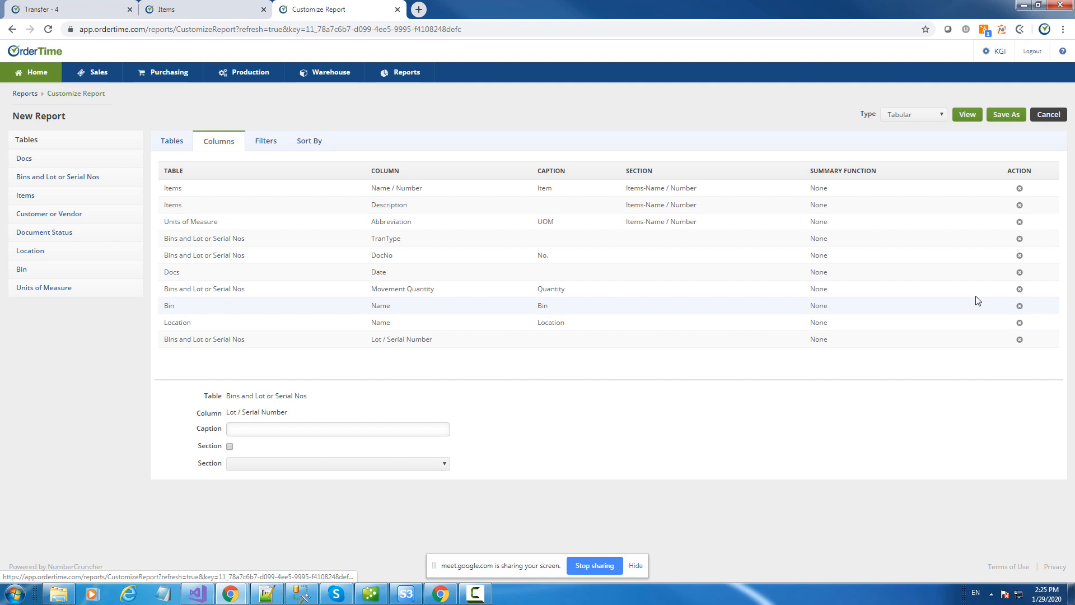
click(421, 287)
click(304, 422)
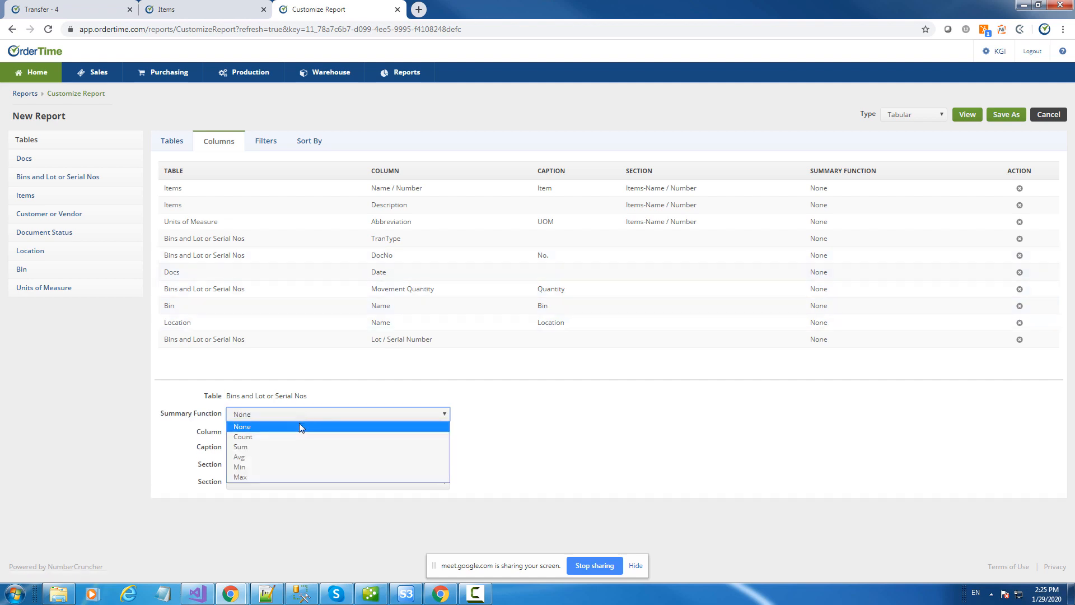
click(268, 445)
click(968, 115)
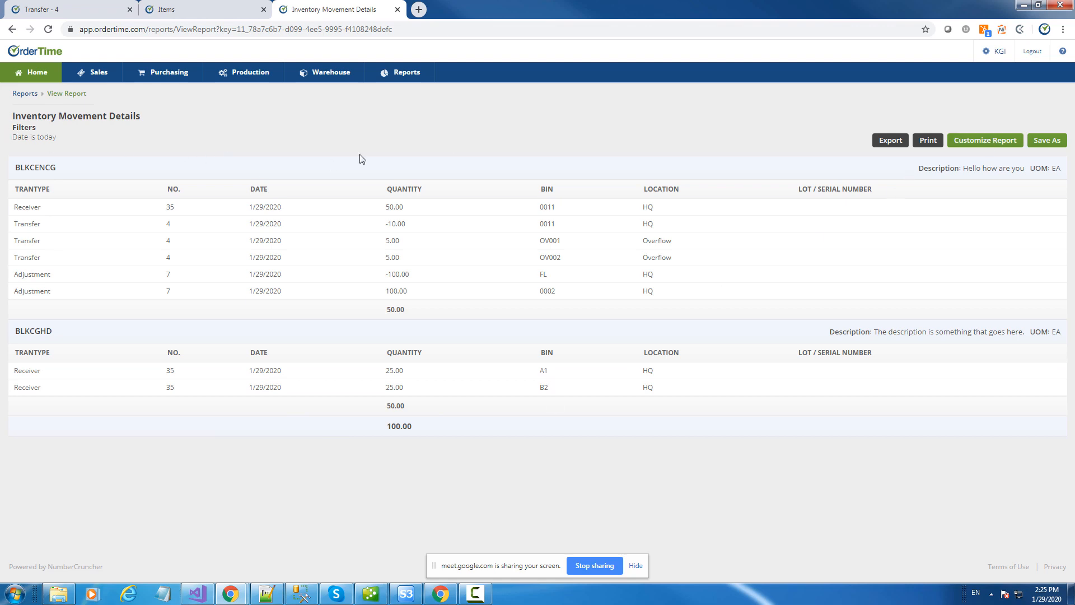
Reopen the report's customization and examine the settings of its Docs date filter
click(985, 141)
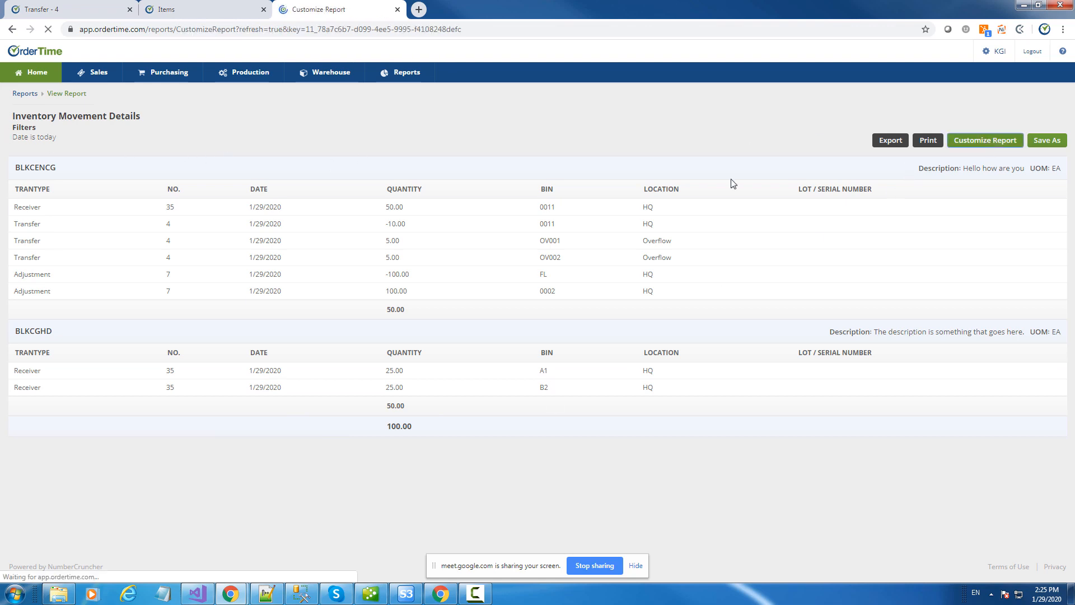
click(269, 144)
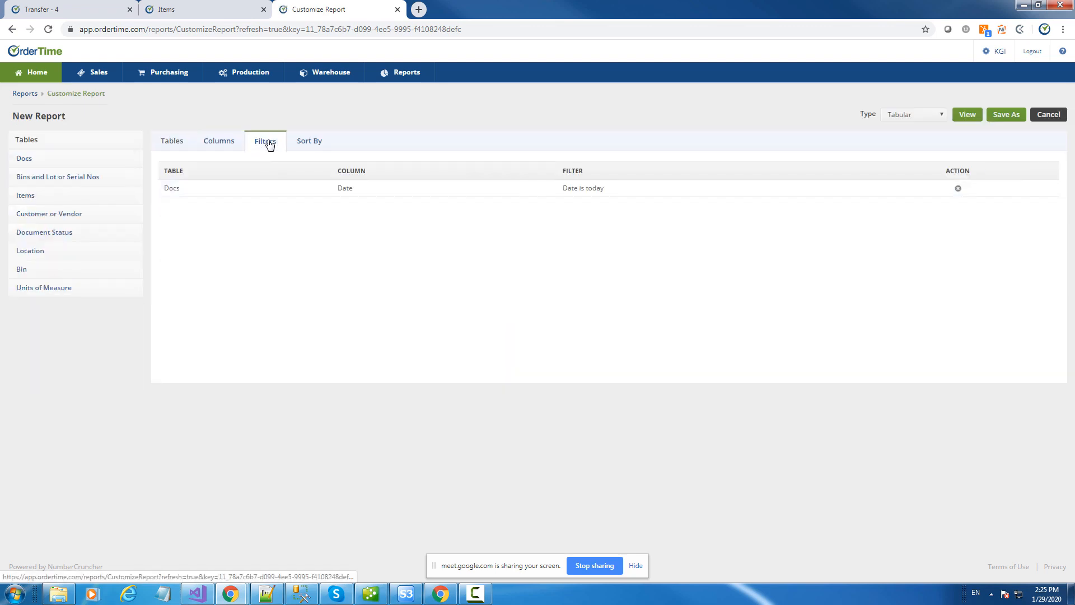
click(576, 188)
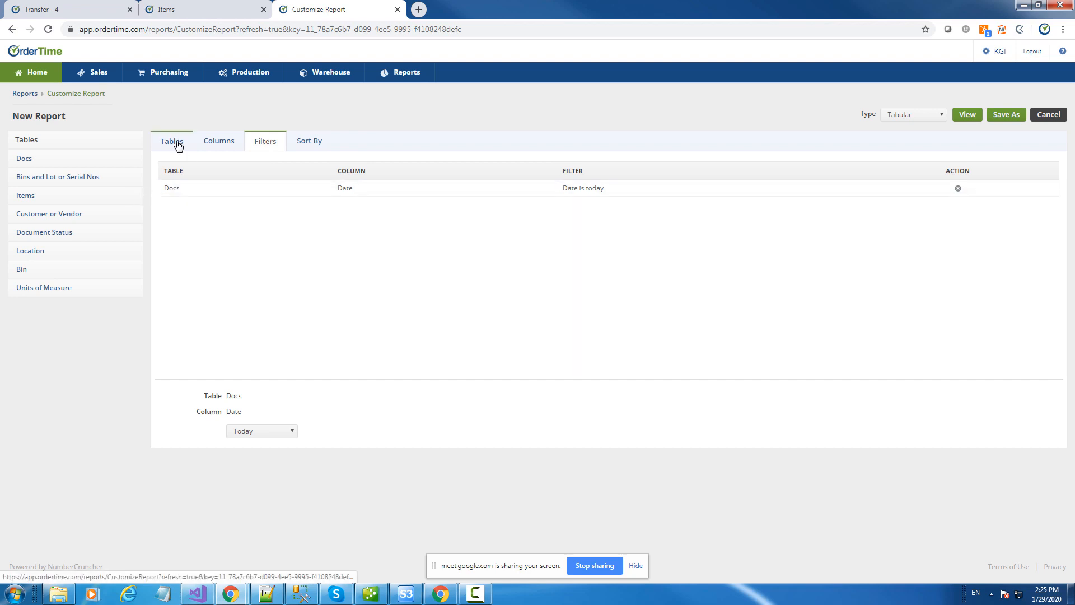
Log out of the KGI company and log back in with the All Orders Demo company selected
click(1032, 52)
click(451, 223)
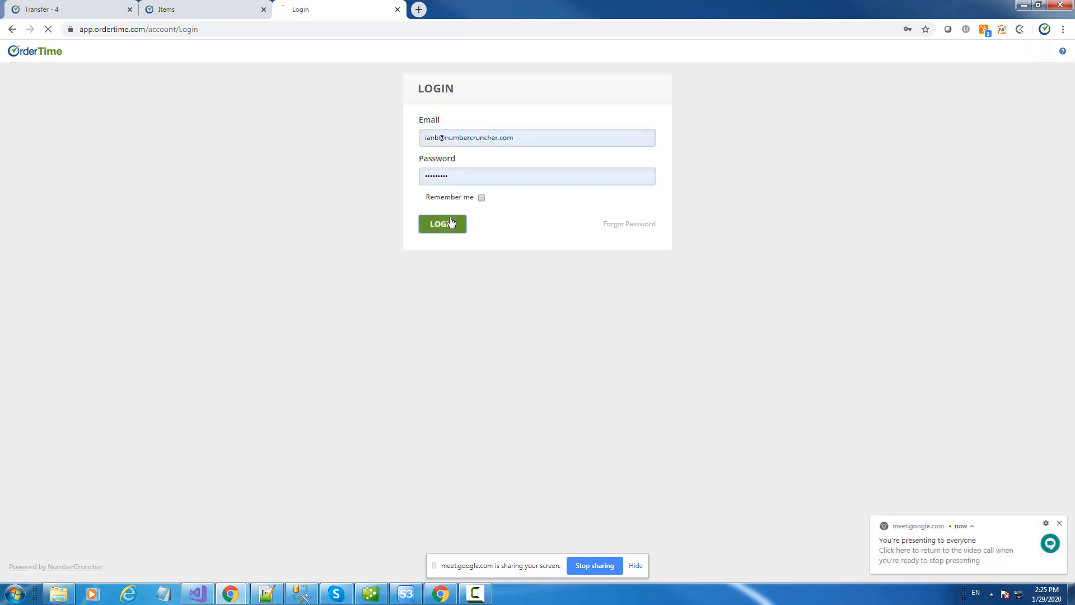
click(538, 178)
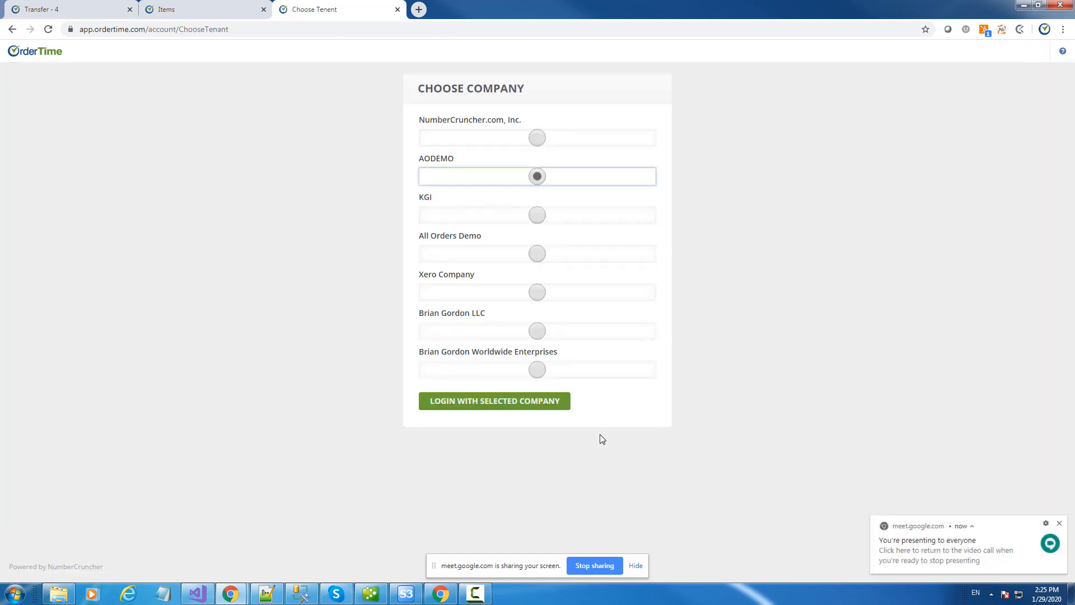
click(524, 409)
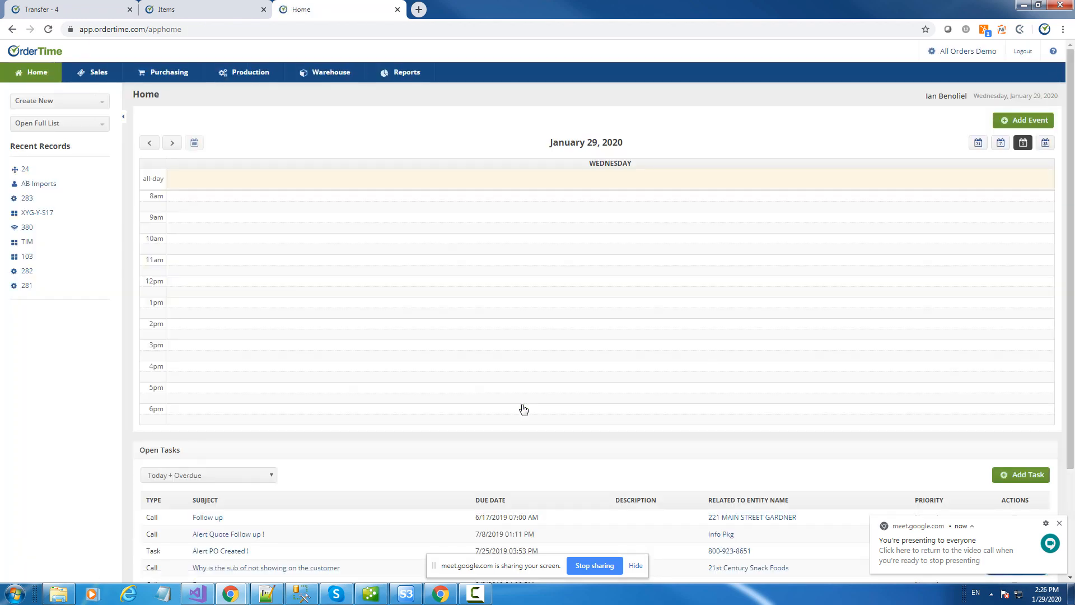
Open the Bins label template for editing from the admin settings and review its design and general settings
click(969, 52)
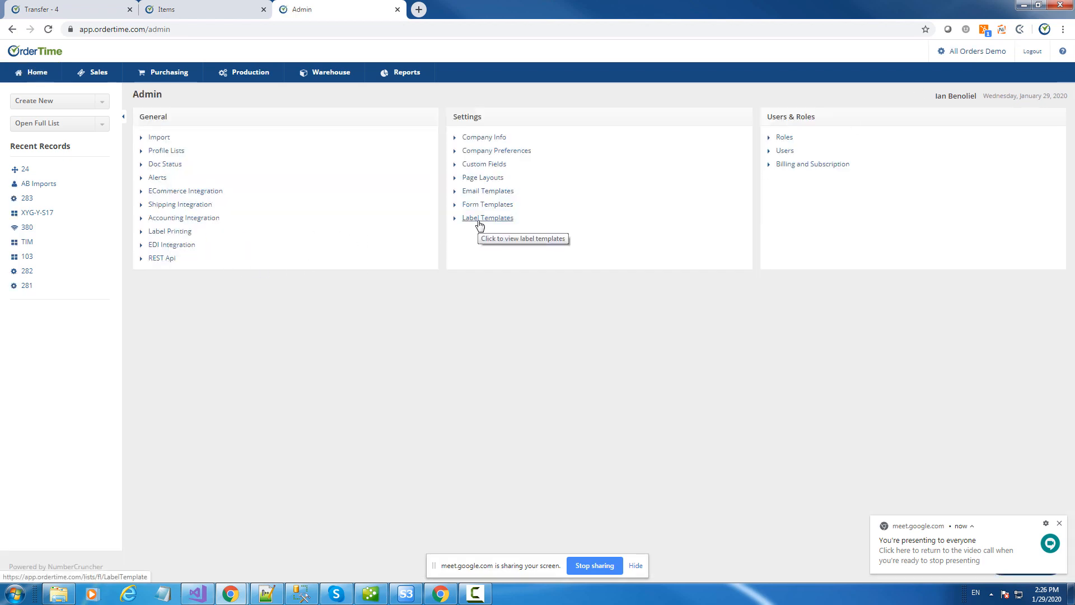
click(479, 222)
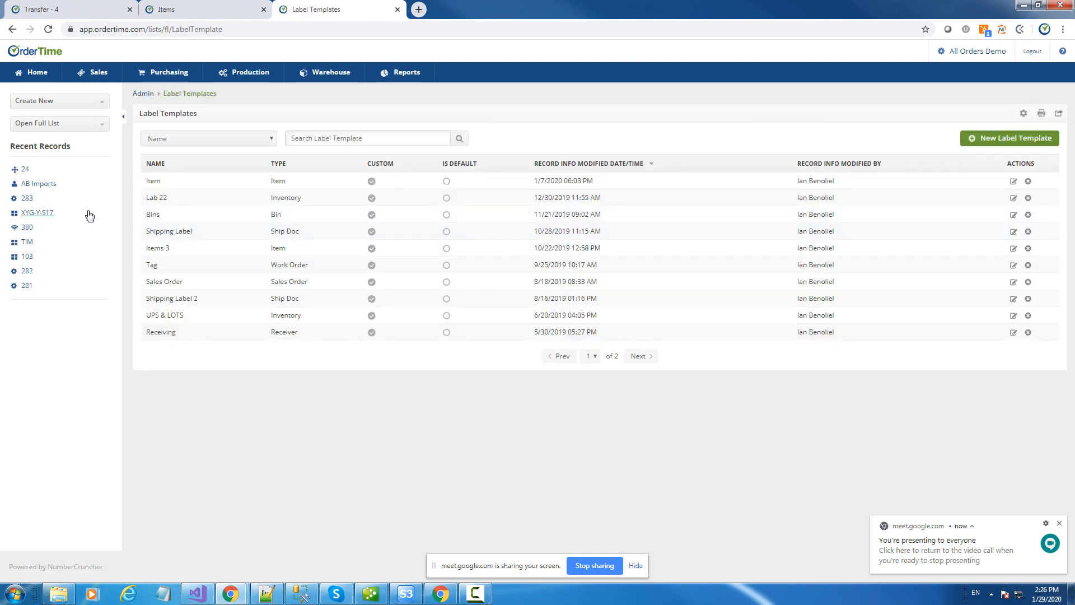
click(1014, 215)
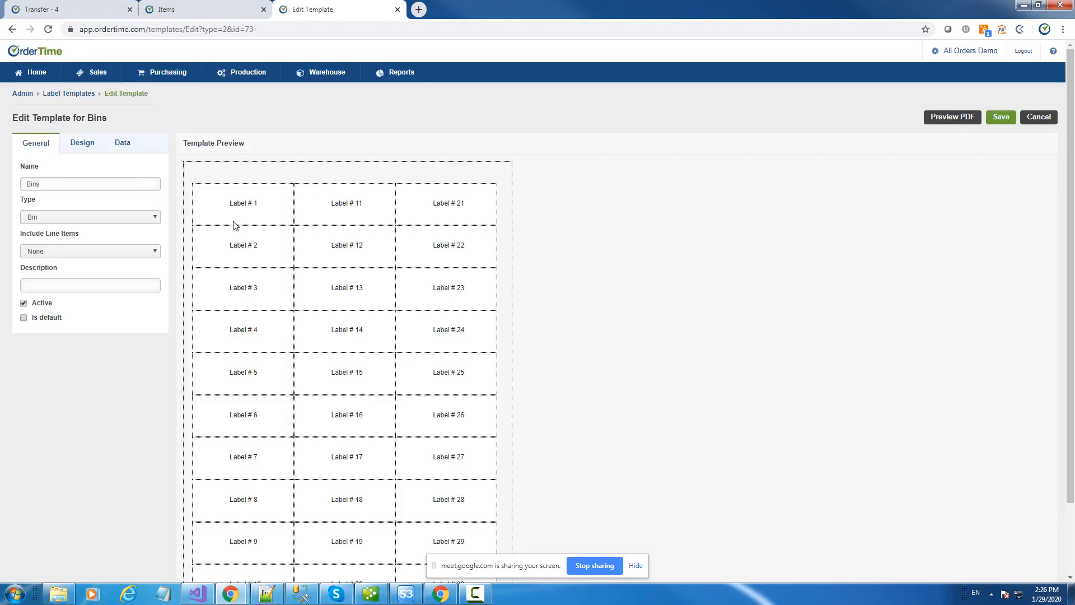
click(73, 145)
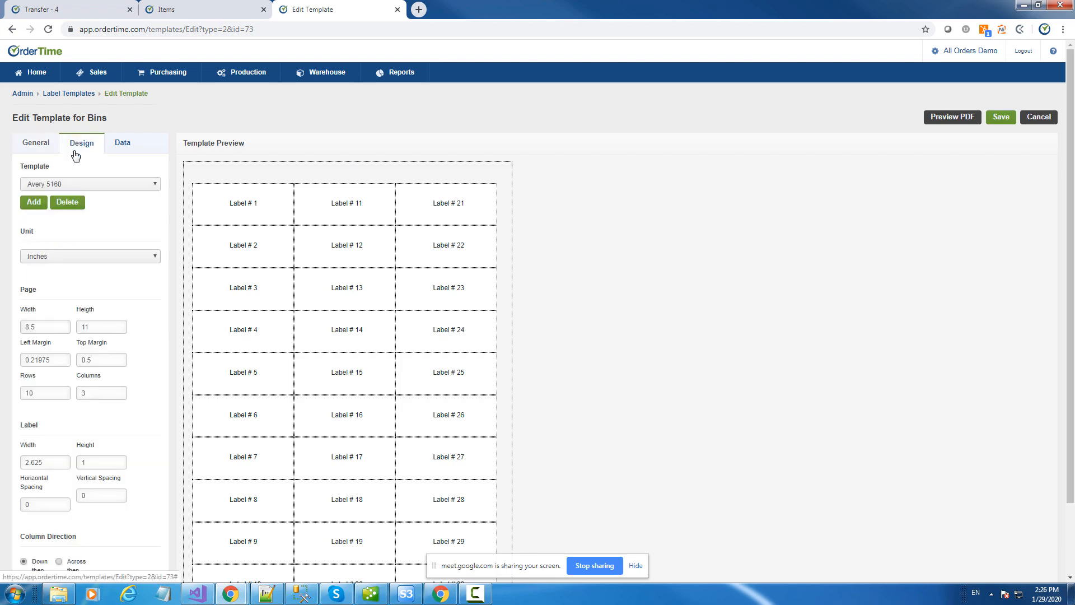
click(37, 148)
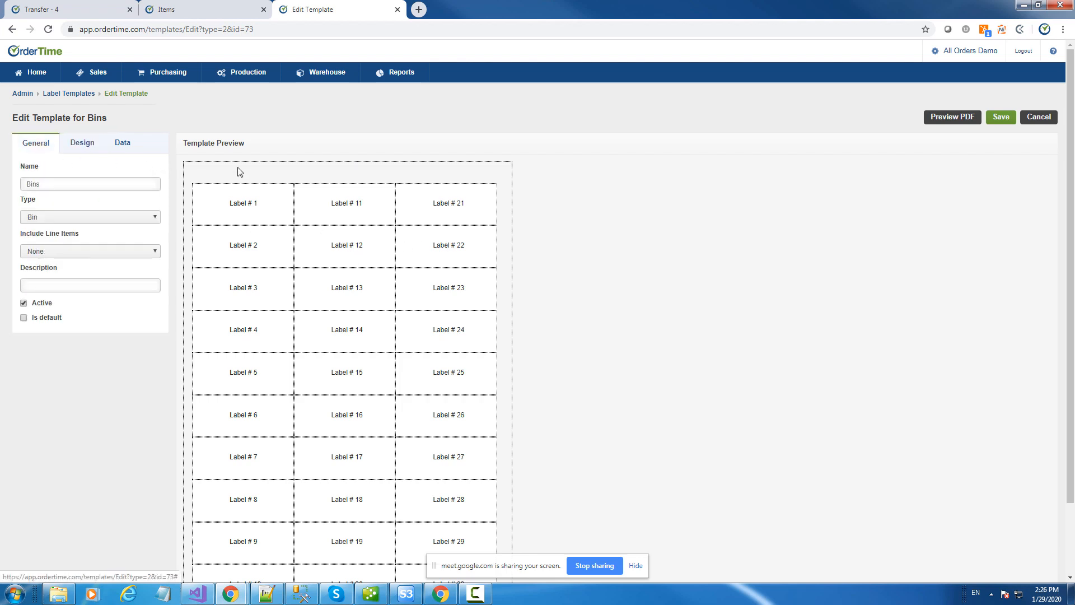
Delete the existing barcode from the label in the Bins template's data layout
click(132, 149)
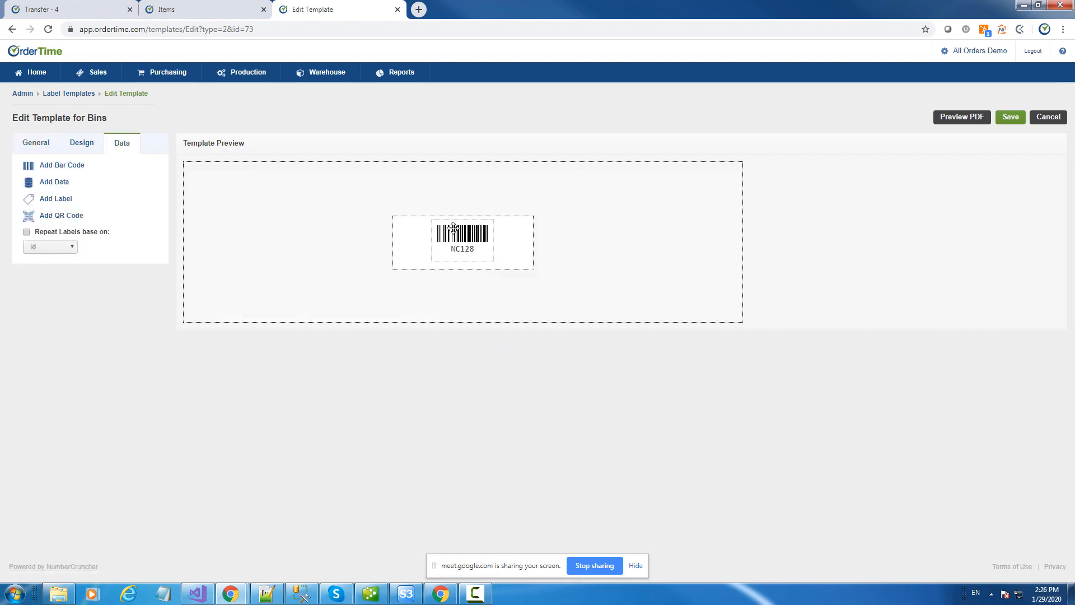
mouse_move(454, 229)
mouse_down()
mouse_move(432, 230)
mouse_move(458, 230)
mouse_up()
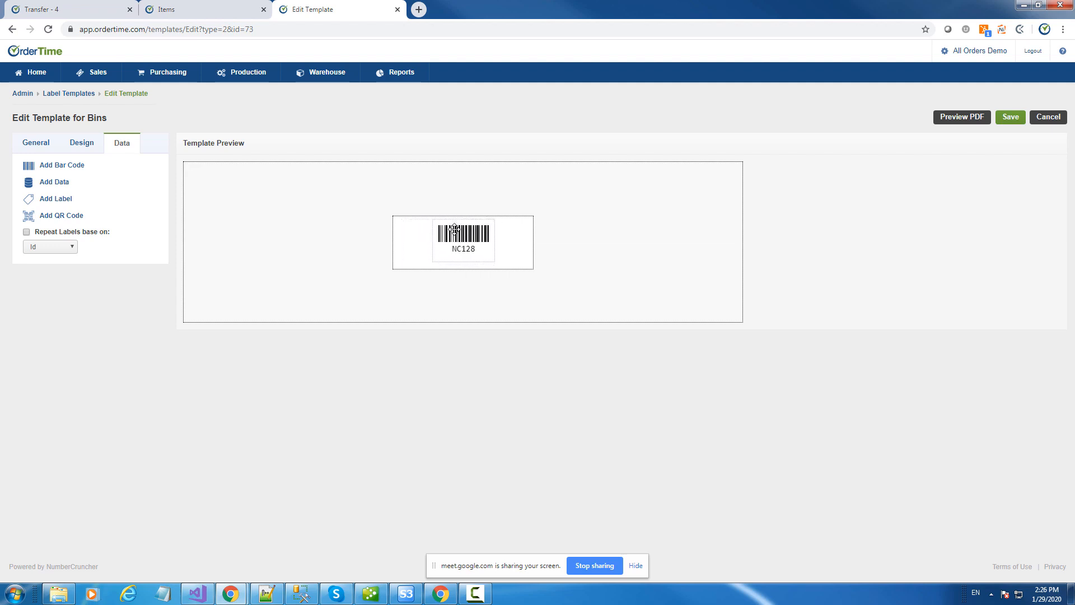
right_click(459, 231)
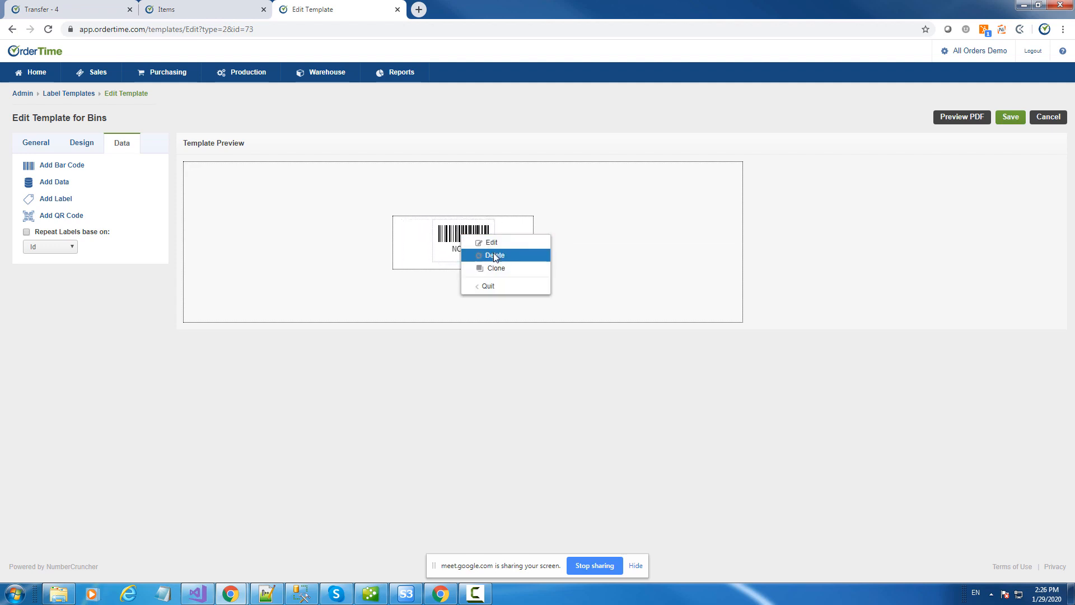
click(487, 255)
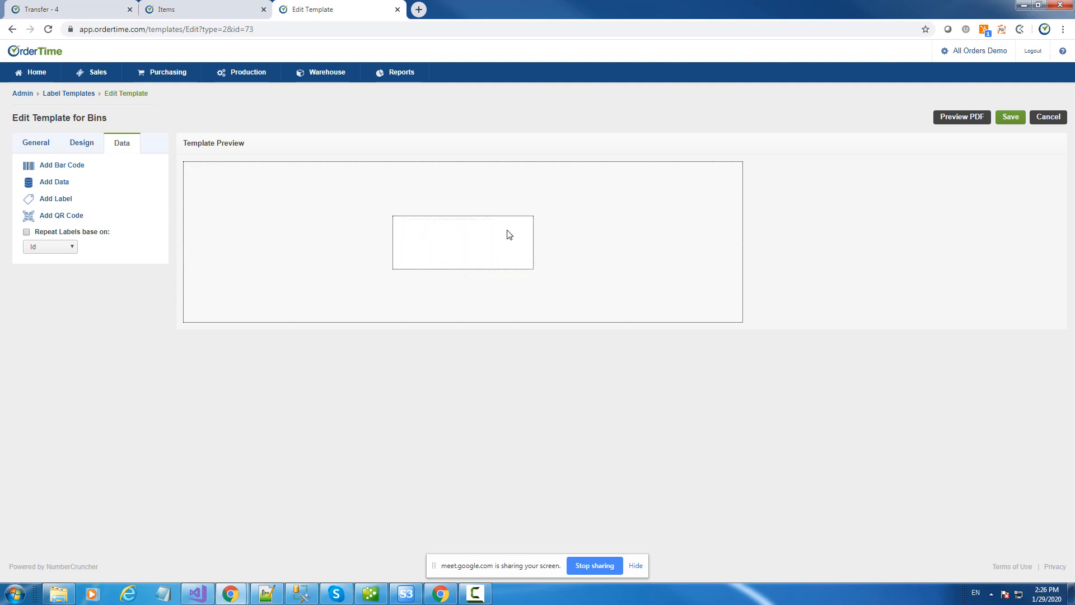
Add a barcode to the Bins label using the Bin record's Name property, with the barcode value shown, and save it
drag(56, 166, 469, 228)
click(66, 168)
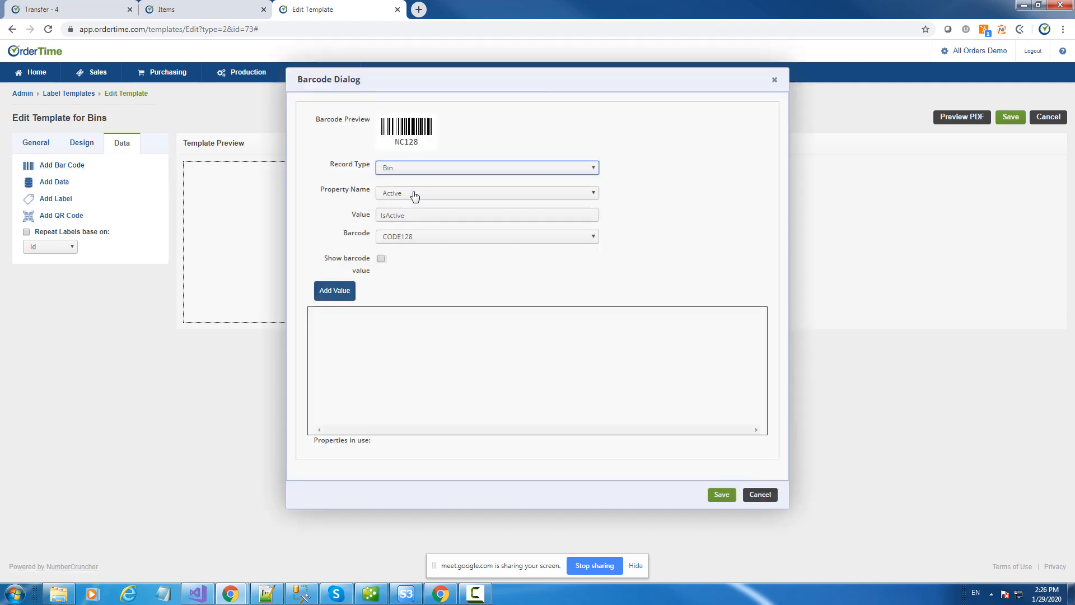
click(413, 195)
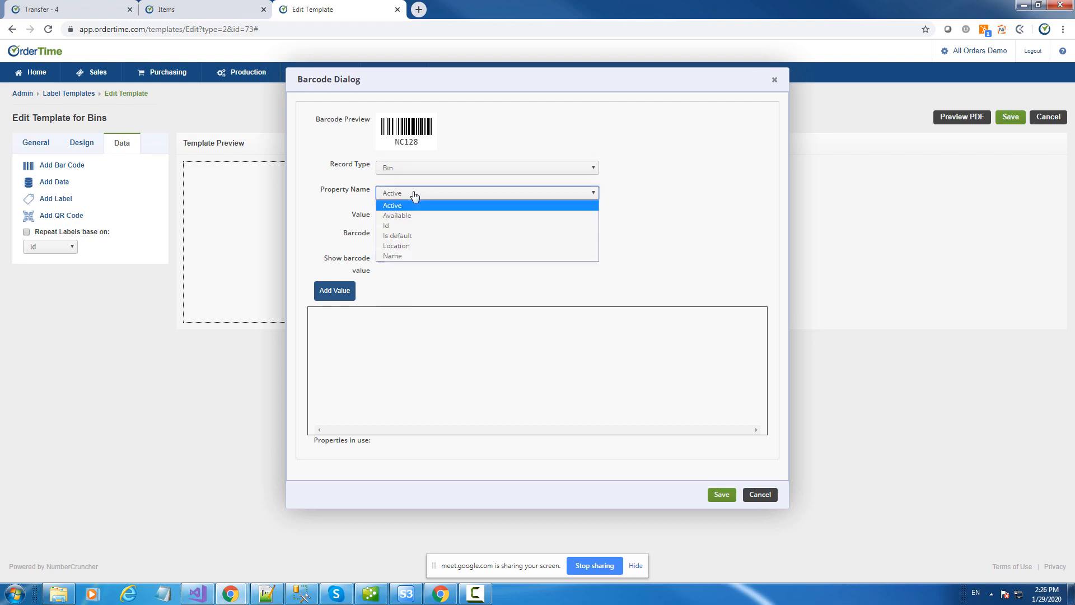
click(412, 255)
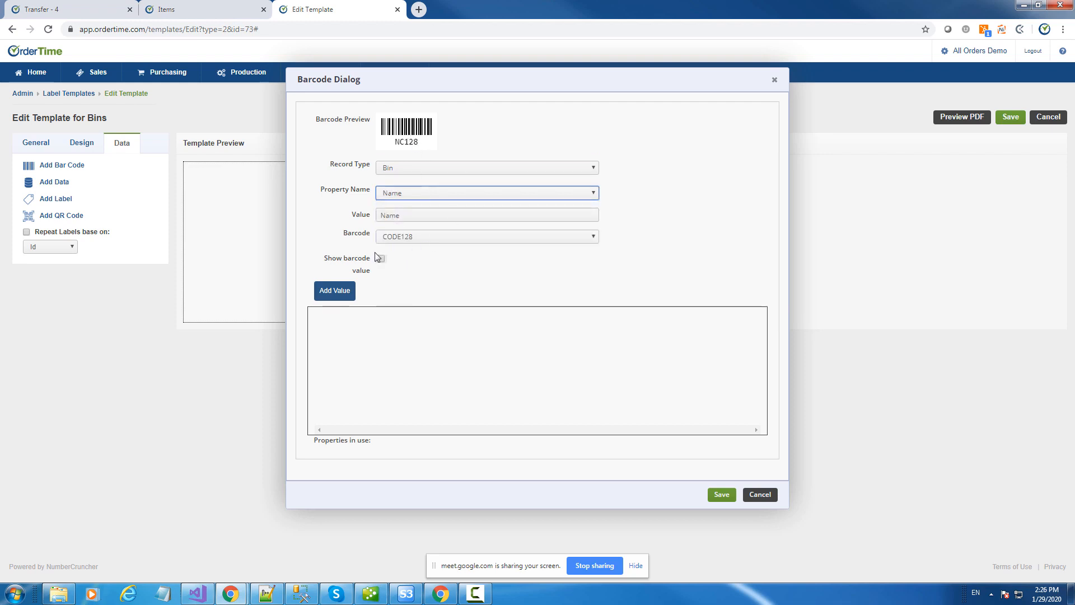
click(380, 259)
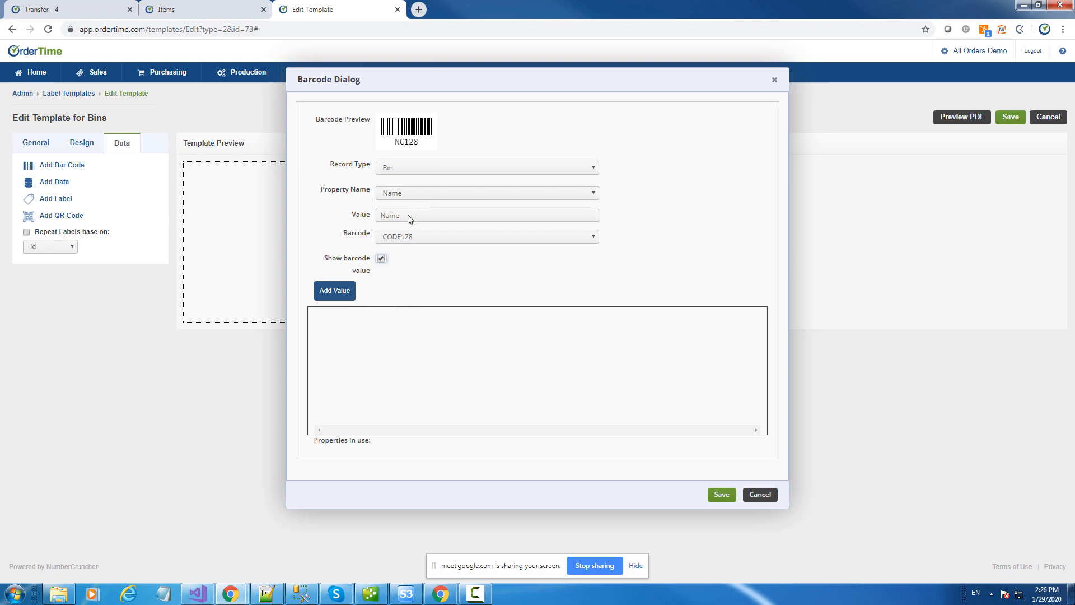
drag(410, 219, 464, 321)
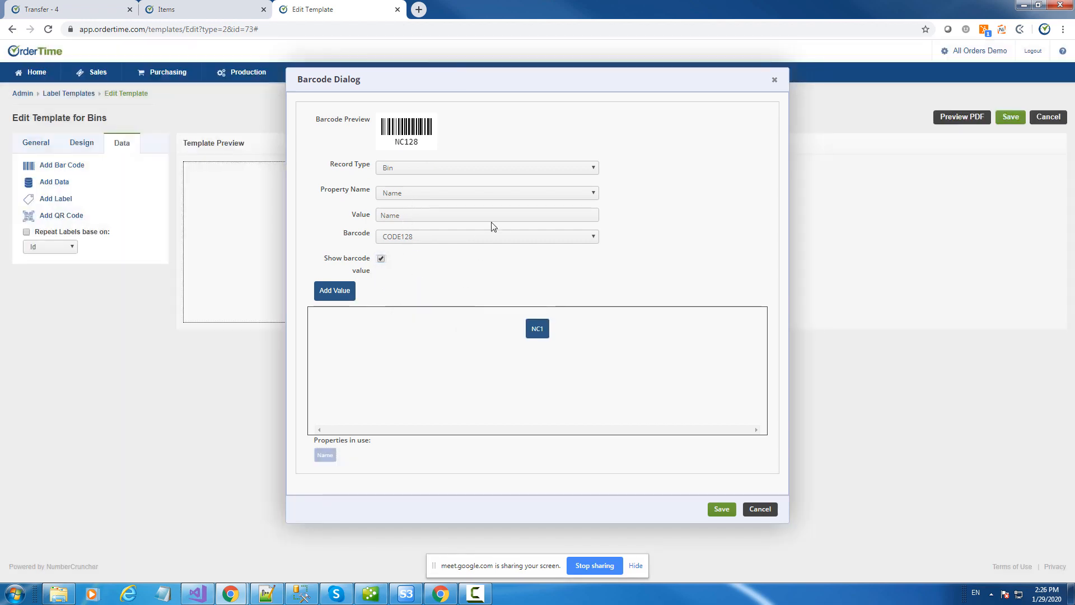
click(720, 510)
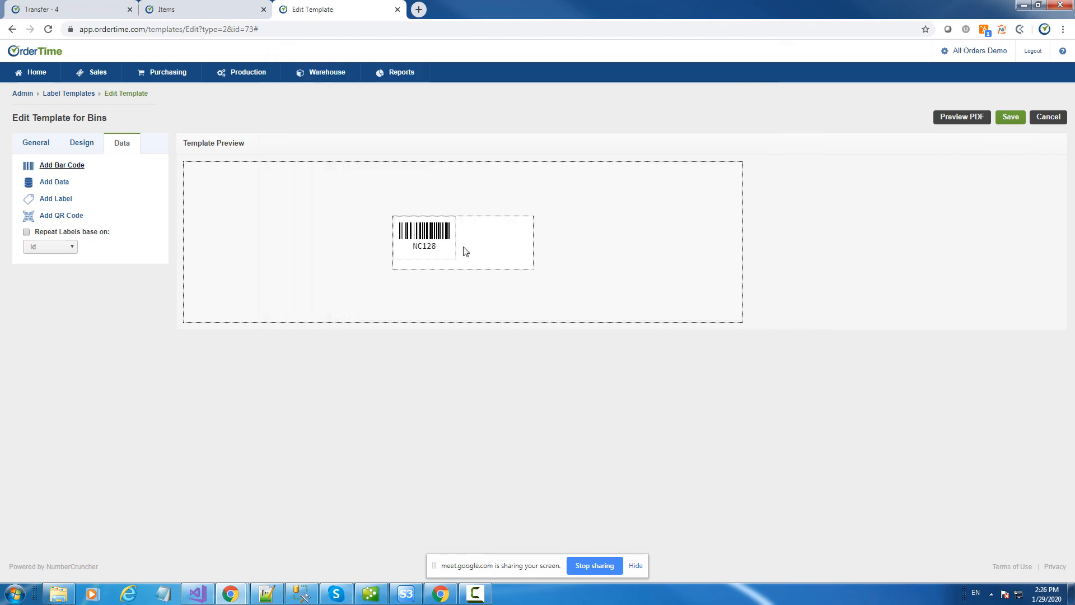
Center the new barcode horizontally on the label, preview the label sheet as a PDF and close the preview
drag(429, 231, 467, 232)
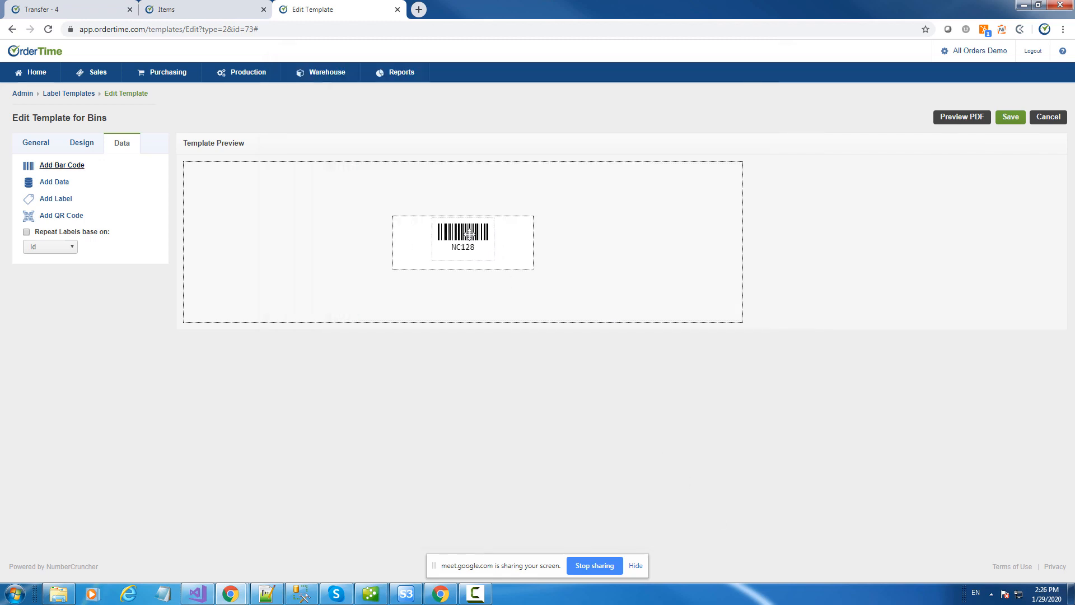
click(979, 120)
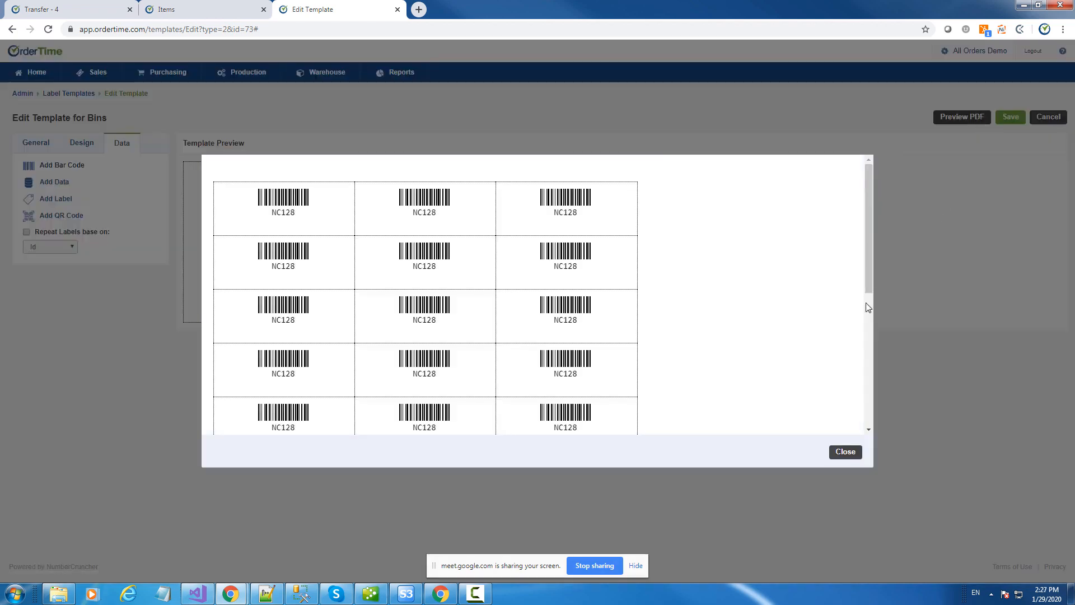
click(845, 452)
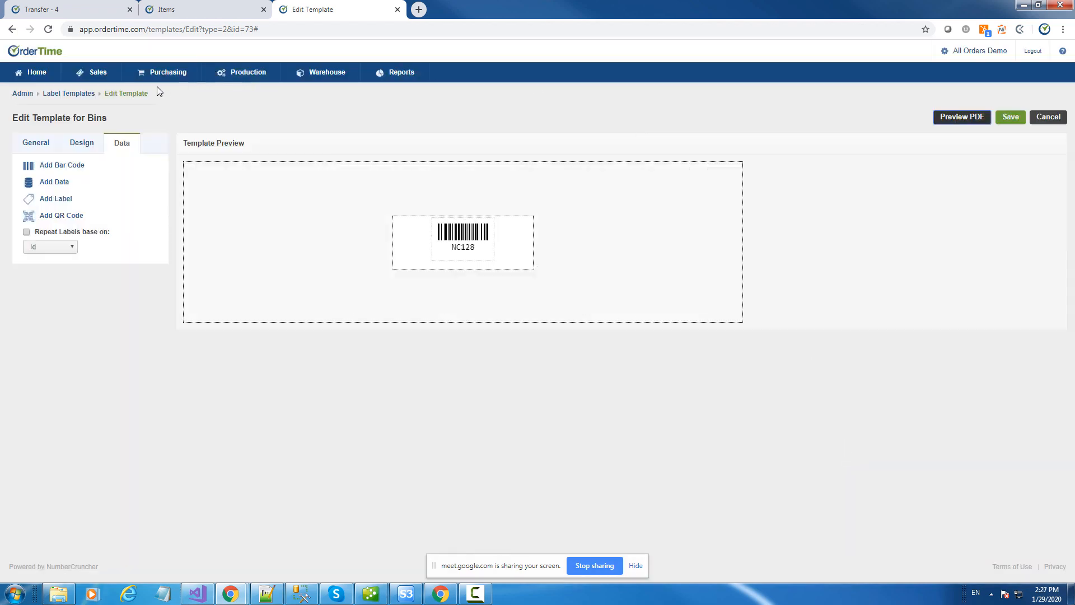
Open the HQ location's details from the full list of locations
click(35, 75)
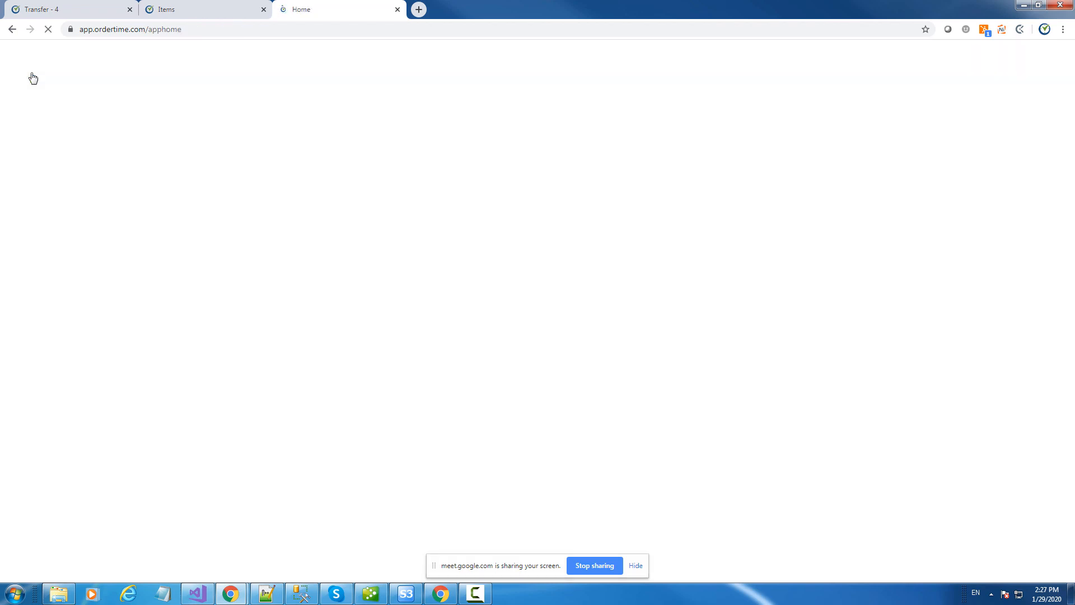
click(41, 125)
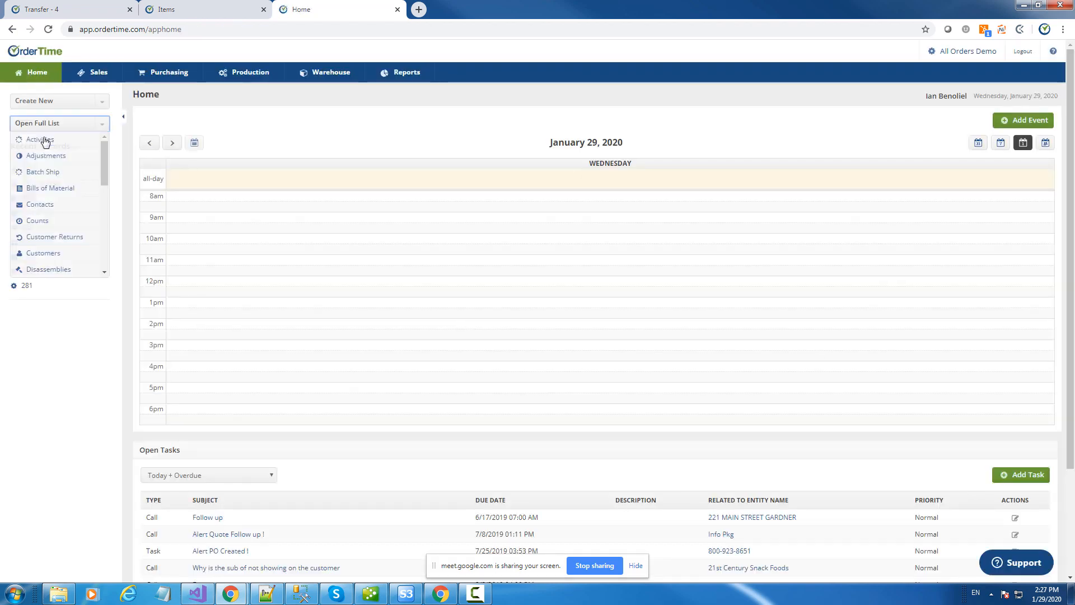
scroll(59, 173, down, 2)
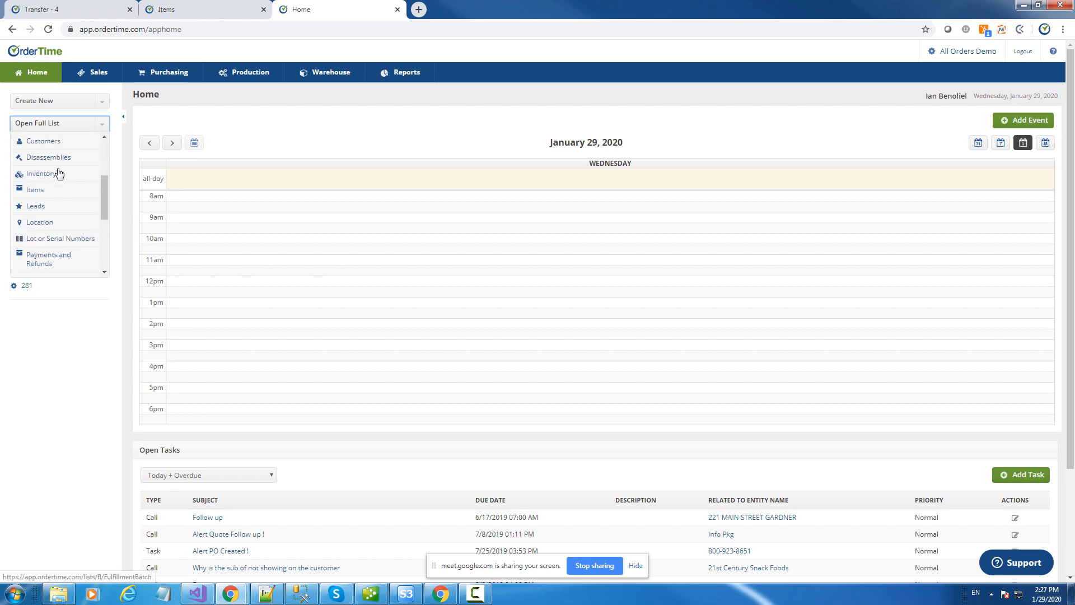
click(39, 223)
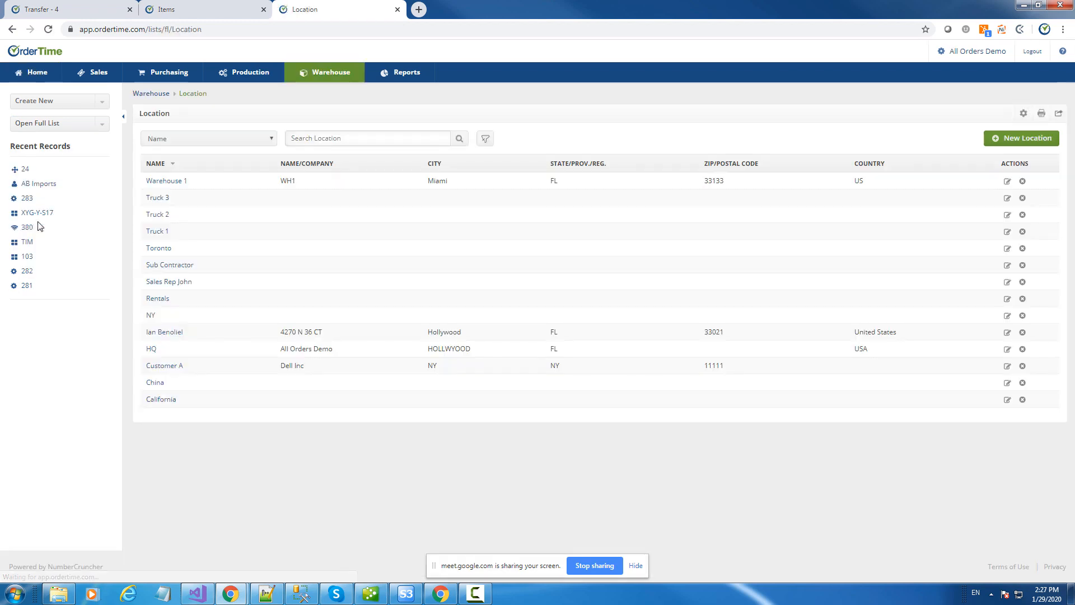
click(152, 349)
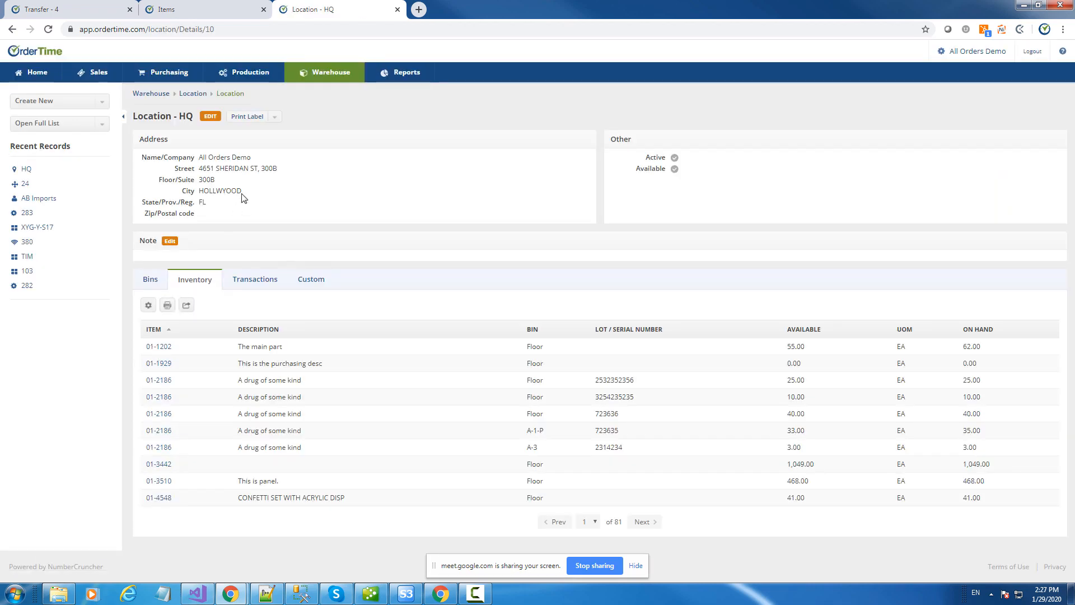
Generate the label sheet for HQ with the Bins template, review the bin barcodes, and close the preview and label setup
click(278, 120)
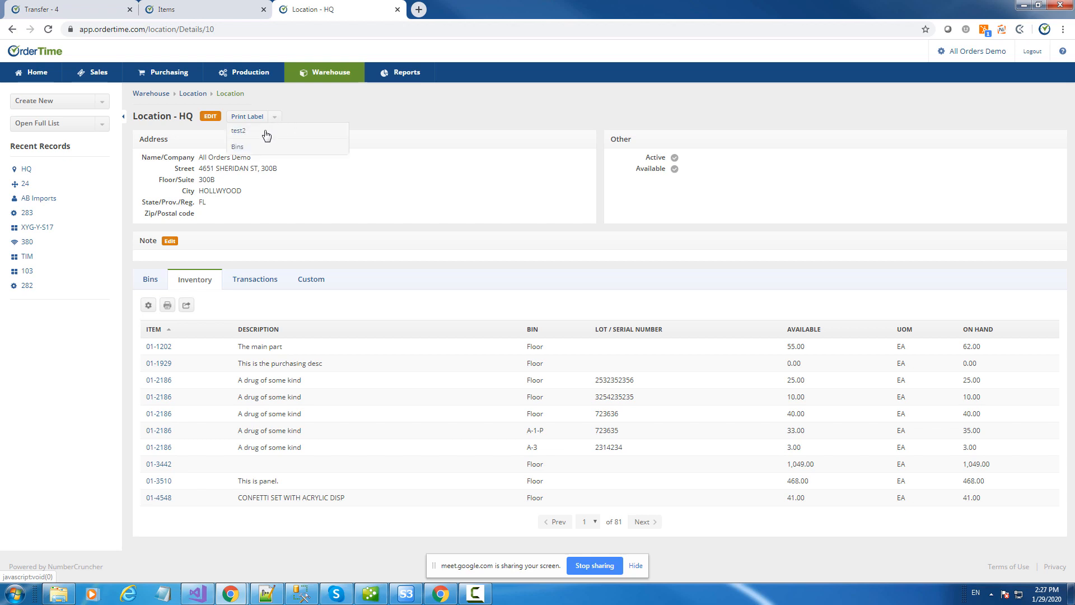
click(247, 147)
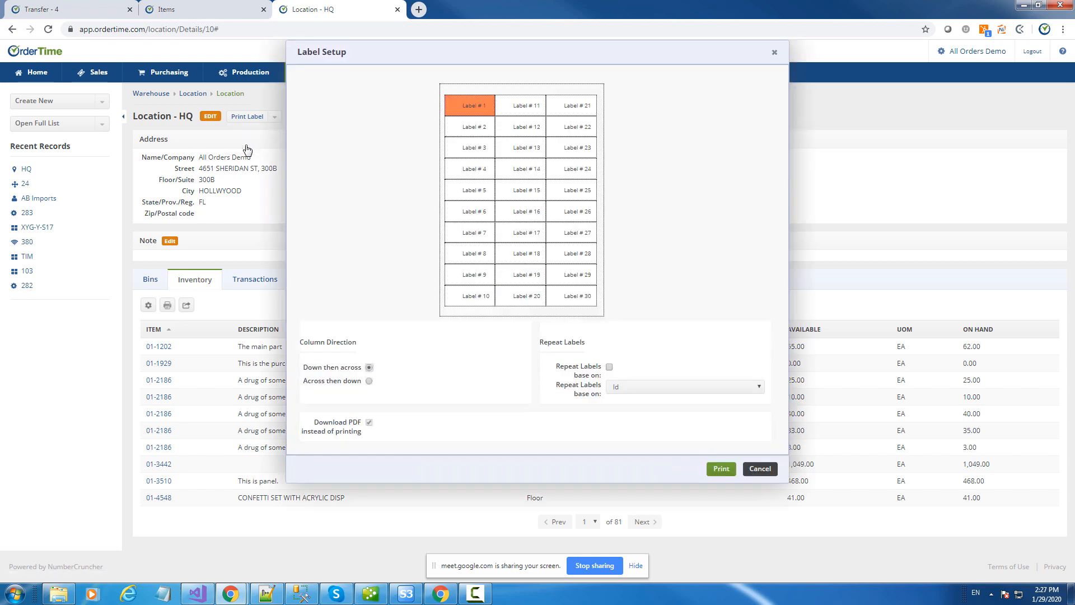
click(723, 472)
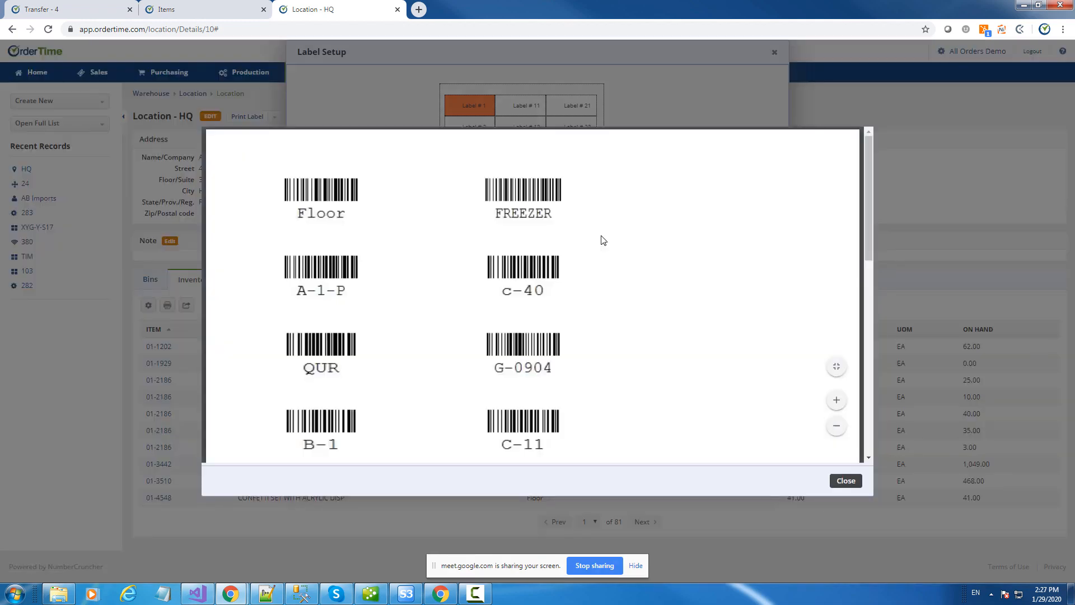
scroll(603, 238, down, 3)
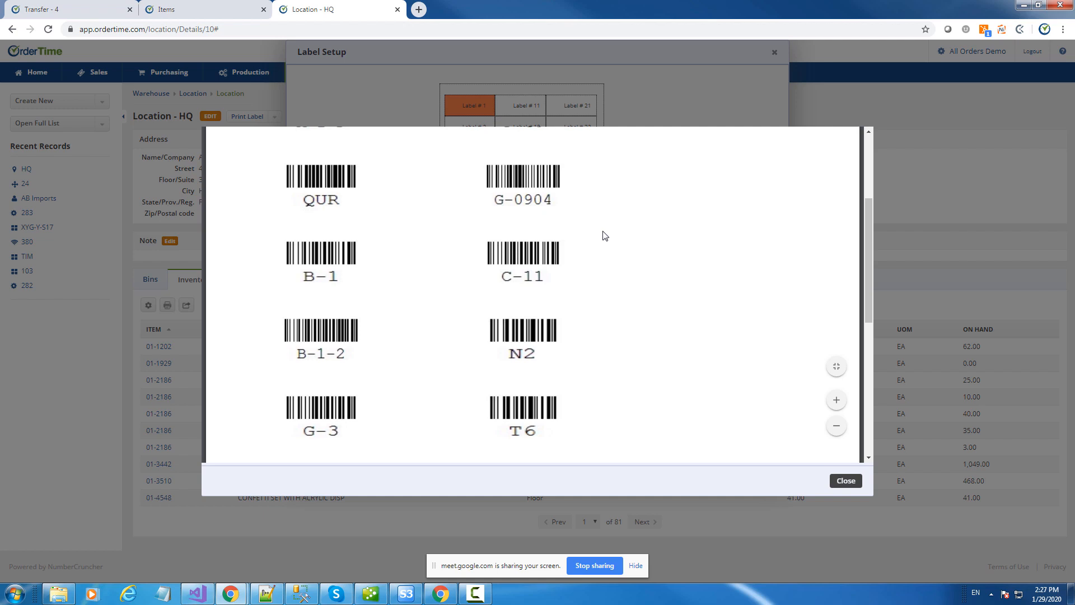
scroll(603, 236, up, 3)
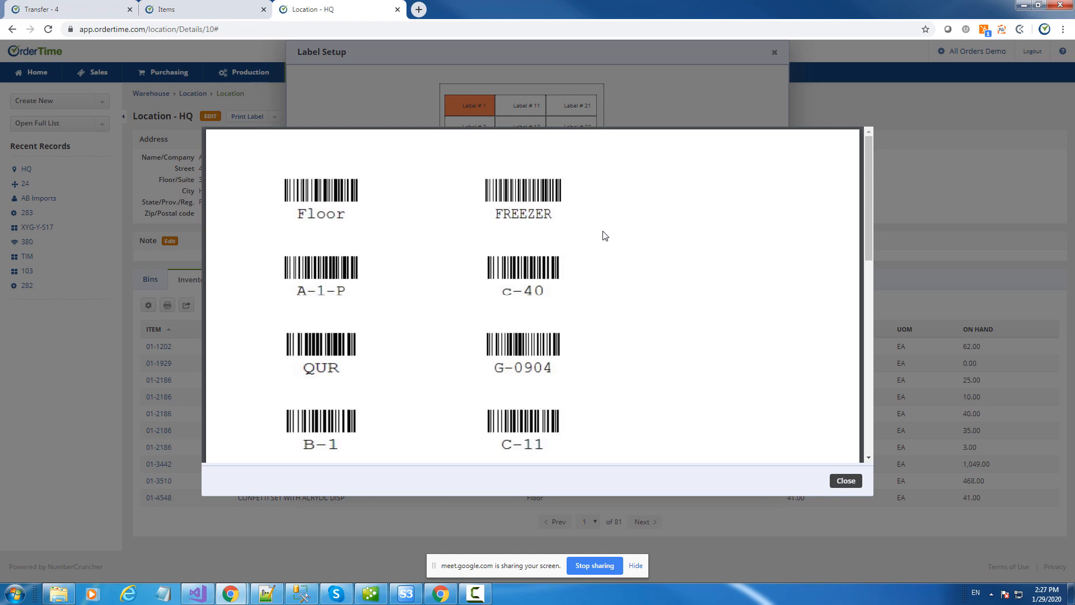
click(845, 480)
click(761, 470)
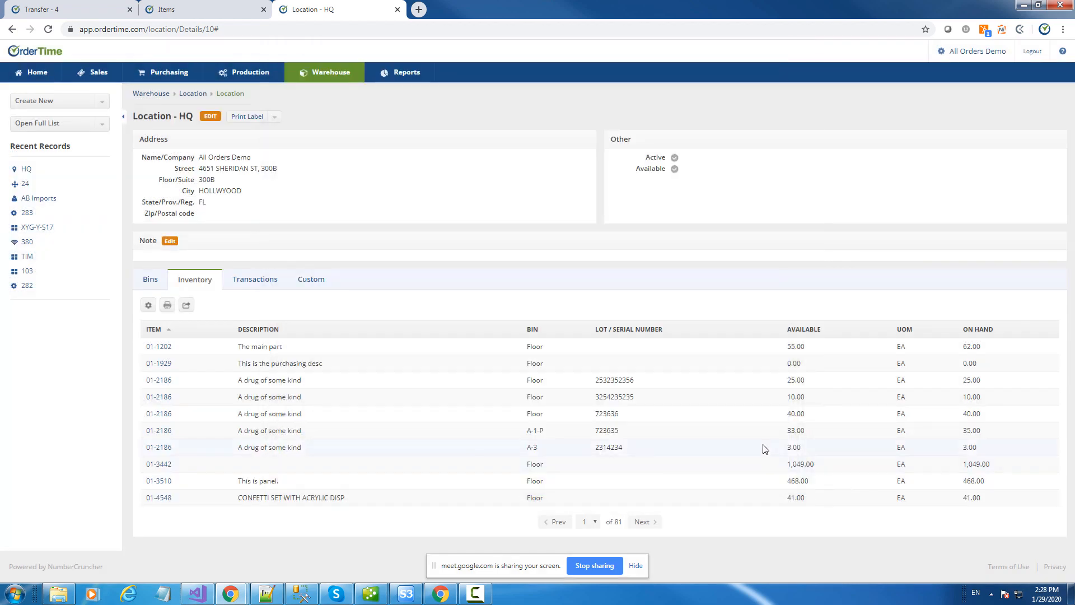
In the advanced sales section of the company preferences, enable the option that transferring from a sales order is used for consignment
click(957, 60)
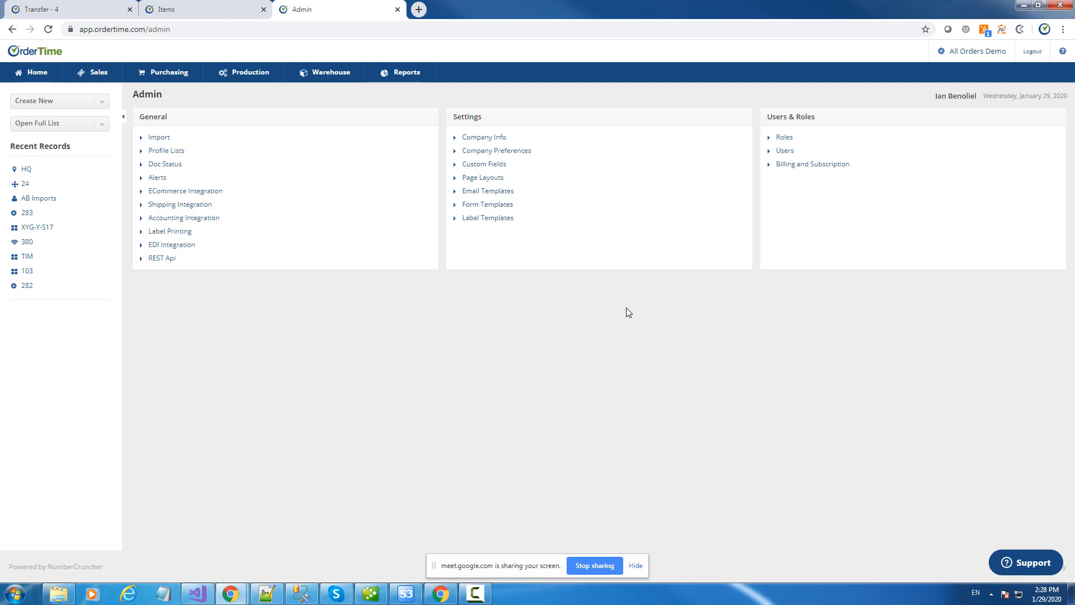
click(509, 151)
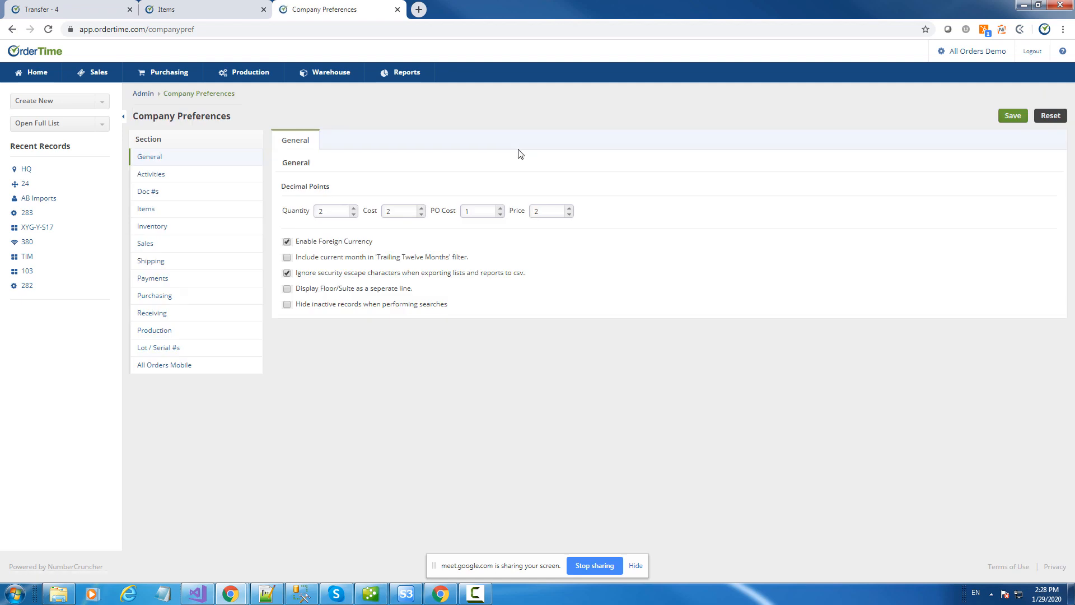
click(161, 248)
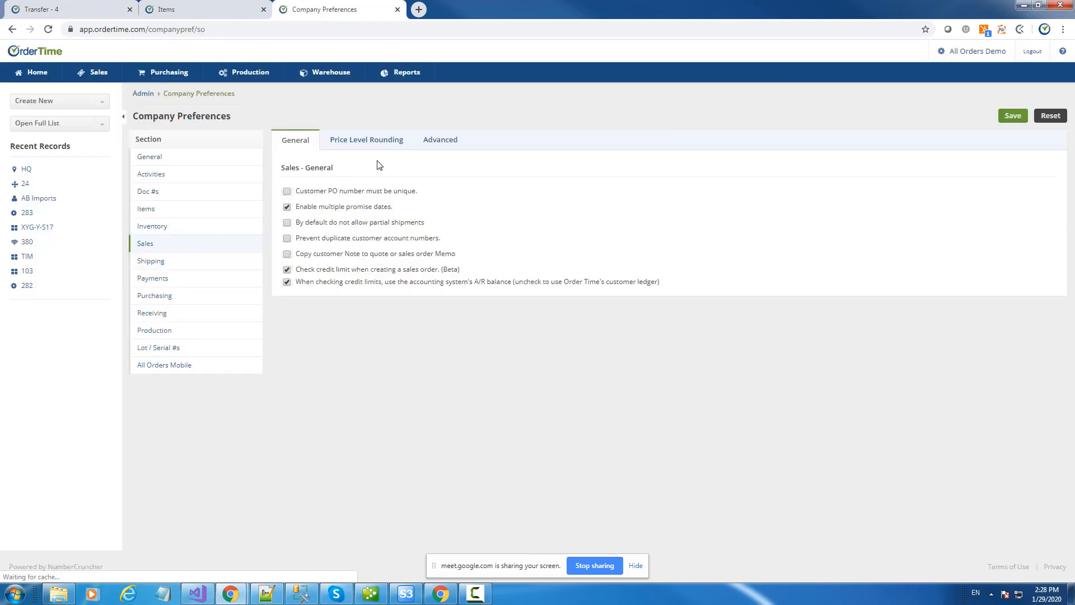
click(443, 140)
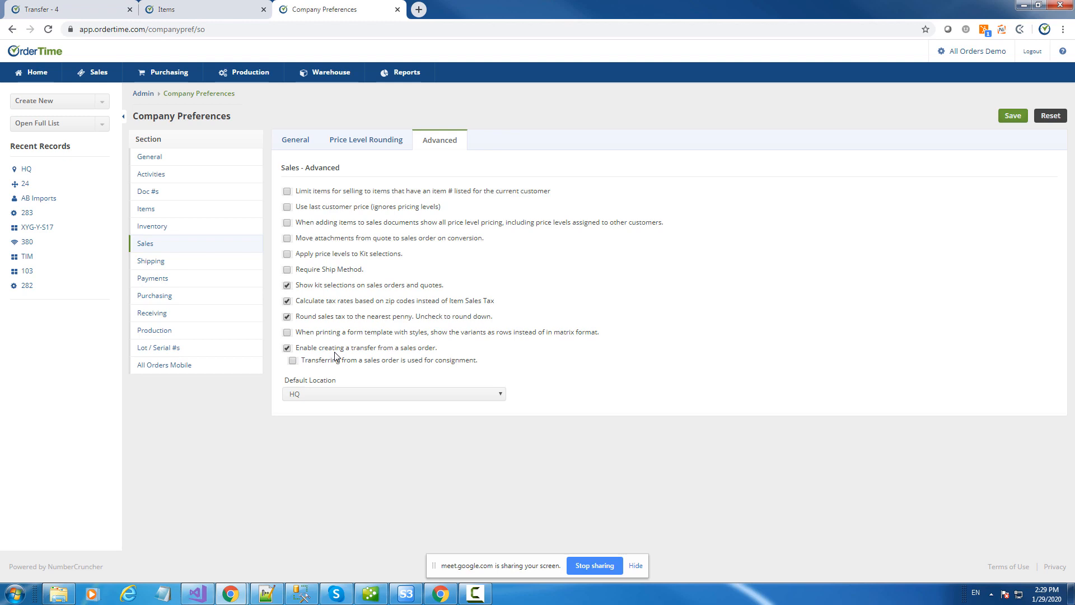
click(292, 362)
Open count 20 for Warehouse 1 from the full list of counts and delete its line for item 01-1202
click(106, 126)
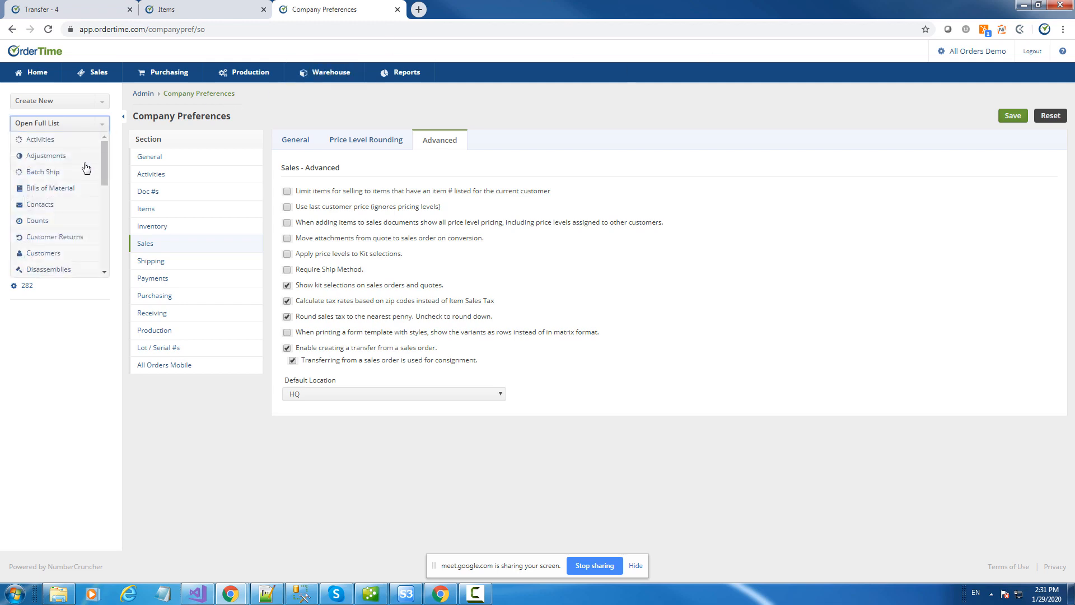
scroll(86, 168, down, 2)
click(37, 167)
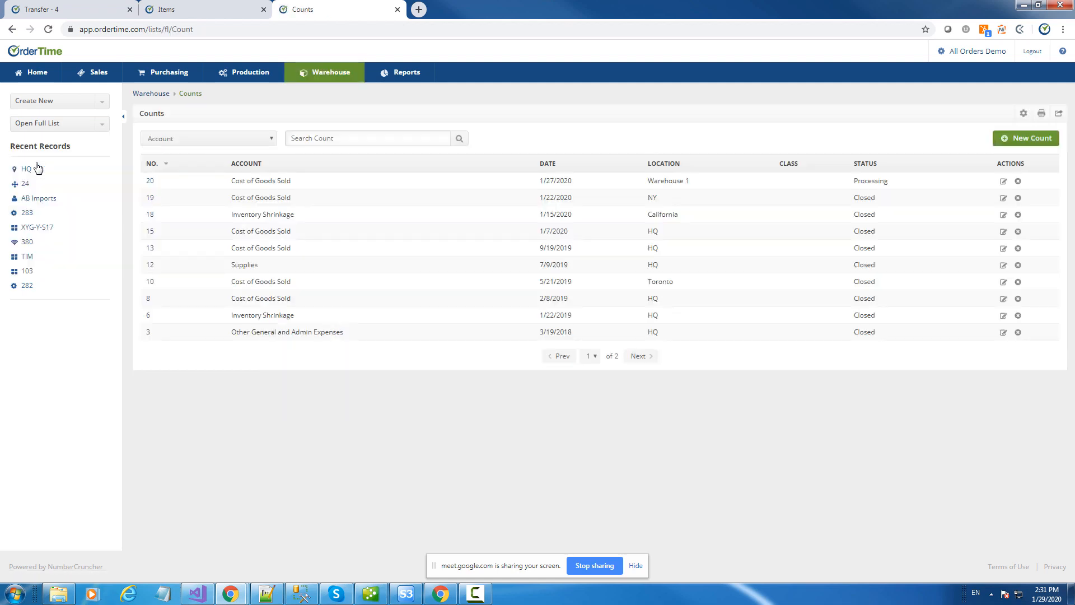
click(1004, 182)
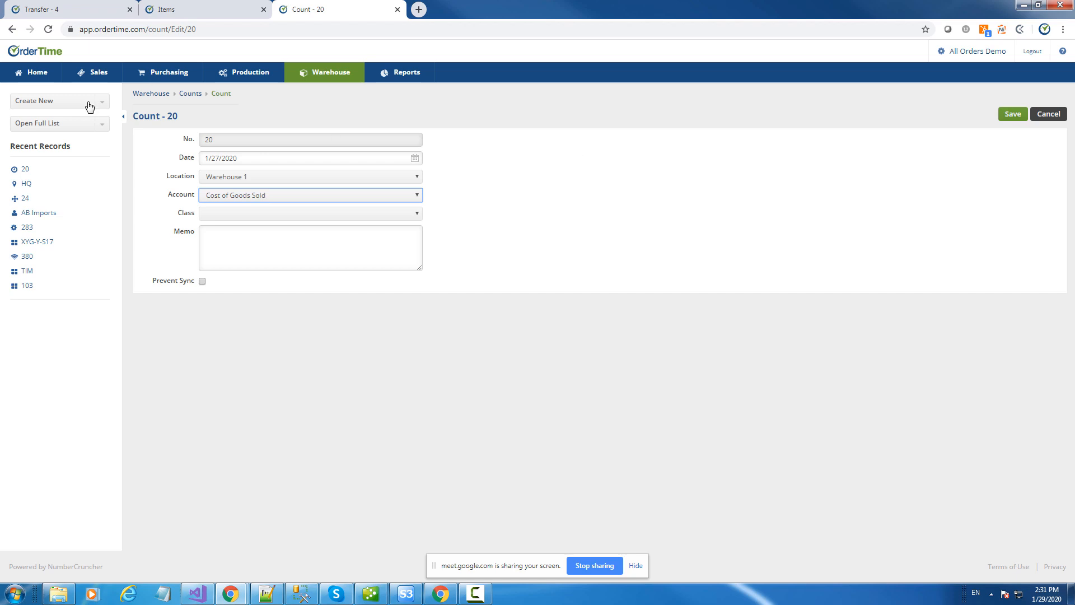
click(154, 117)
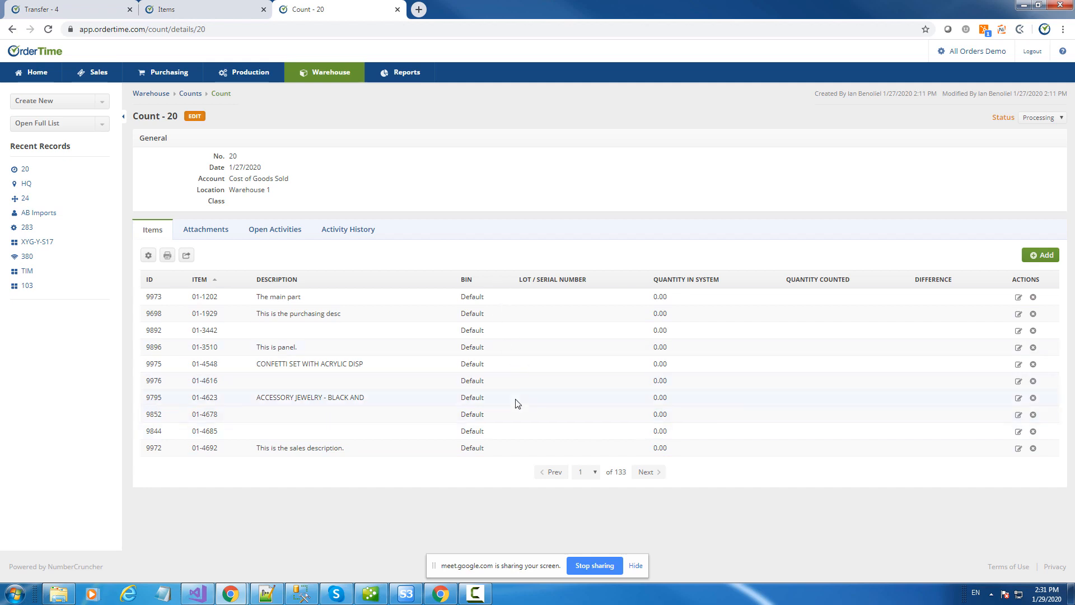
click(1033, 297)
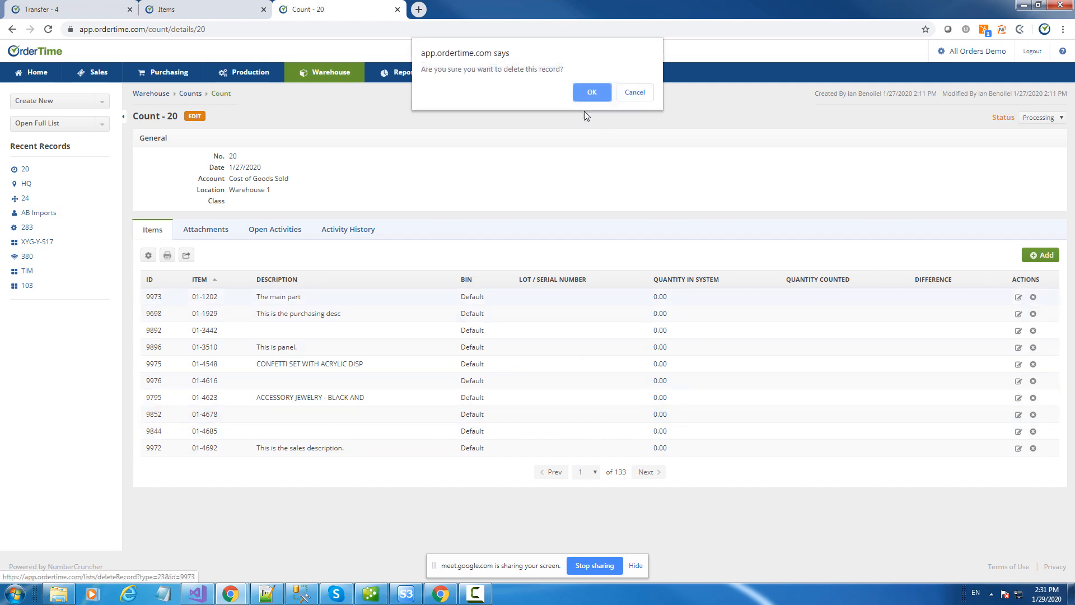
click(592, 94)
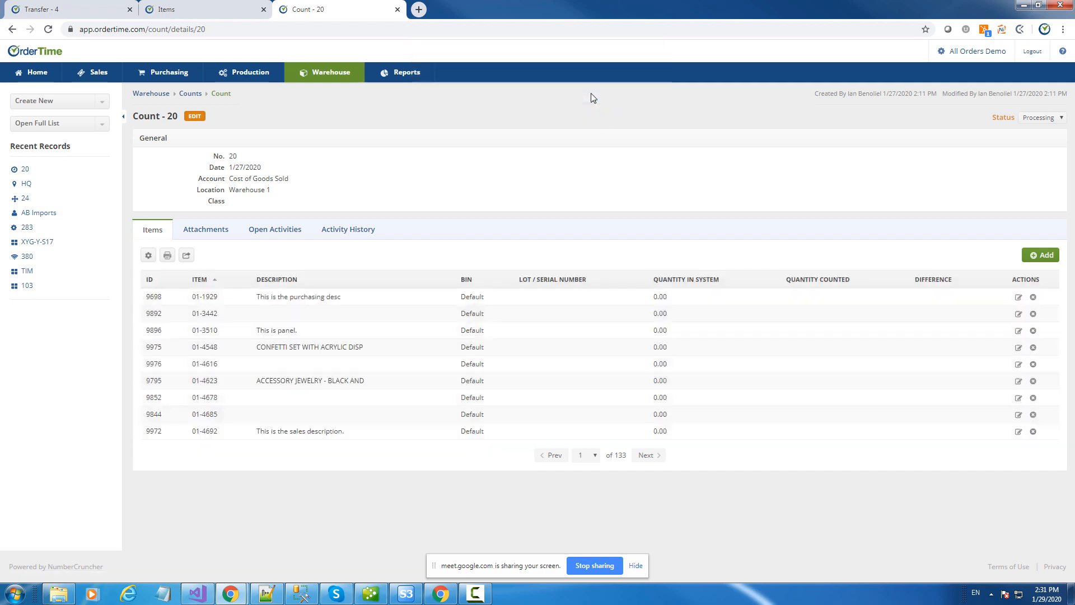
Review the available columns in the count's item list options and choose Bin as the first filter field
click(149, 256)
click(368, 254)
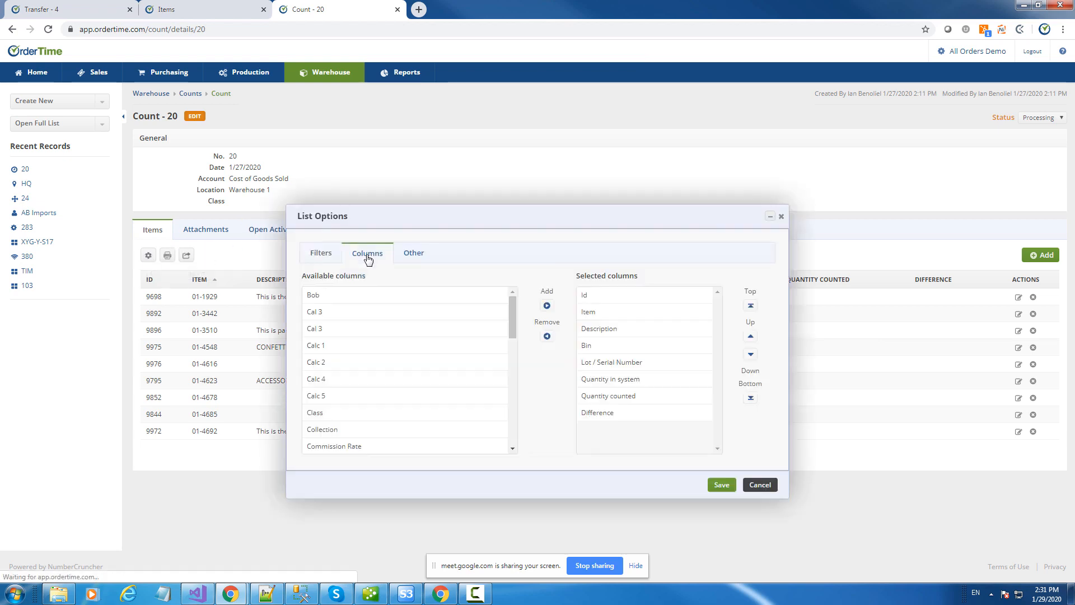
scroll(374, 398, down, 3)
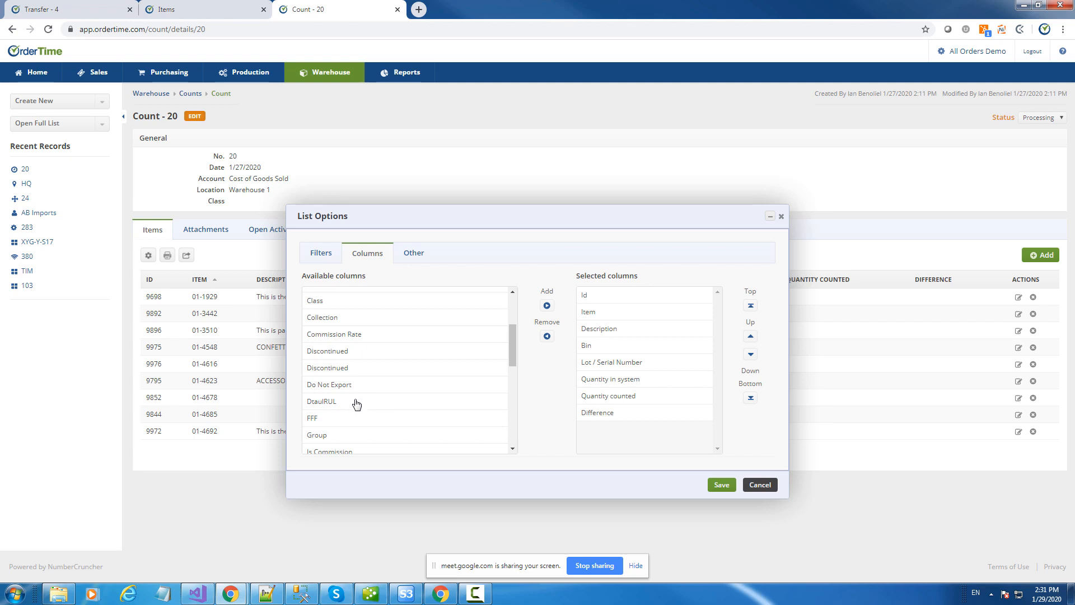
scroll(356, 401, down, 5)
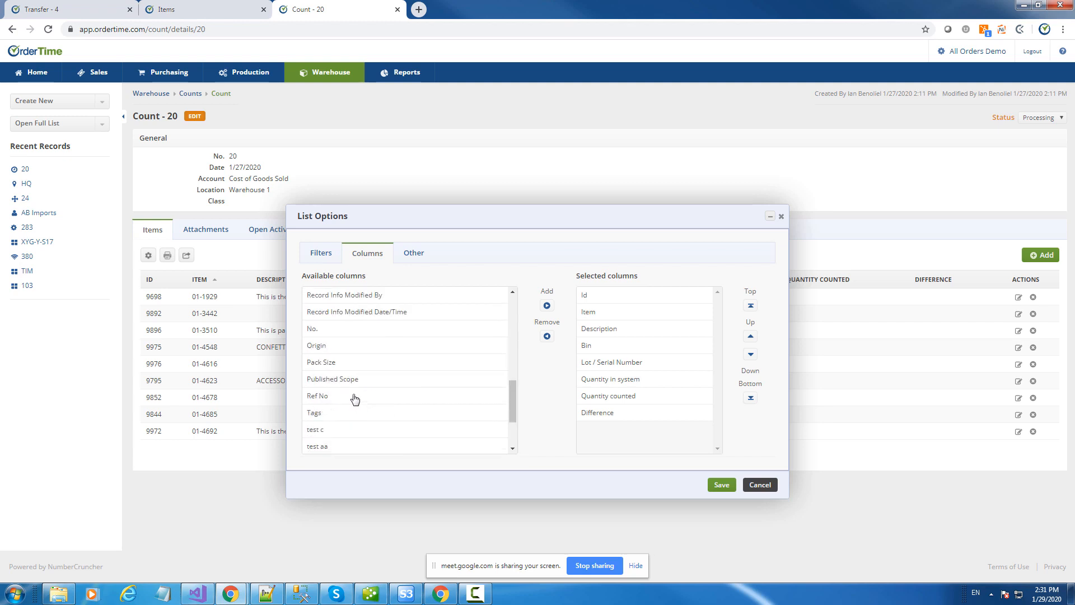
click(322, 256)
click(359, 294)
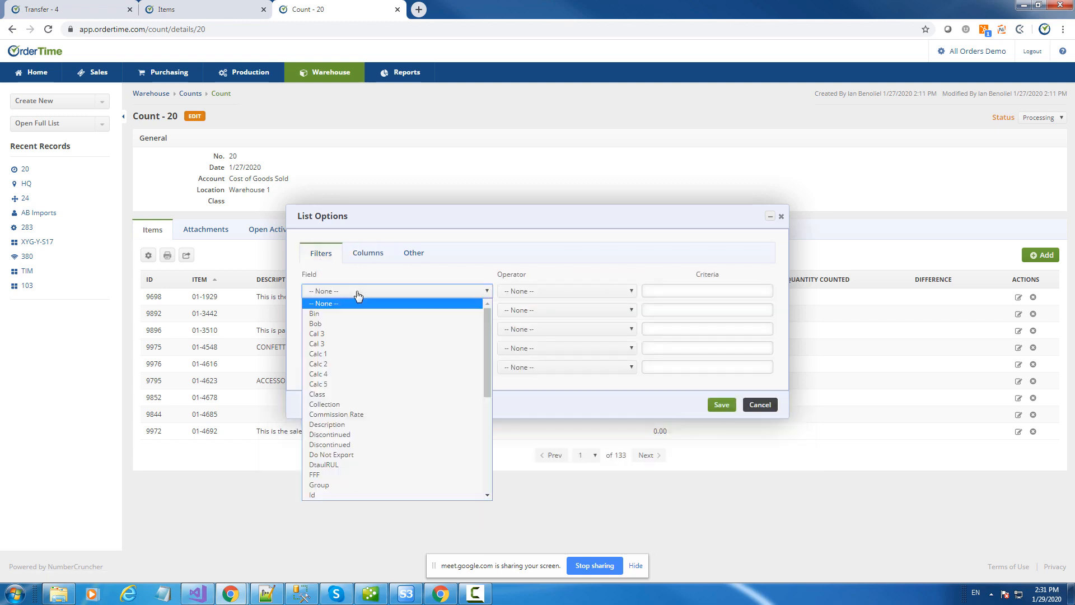
click(331, 310)
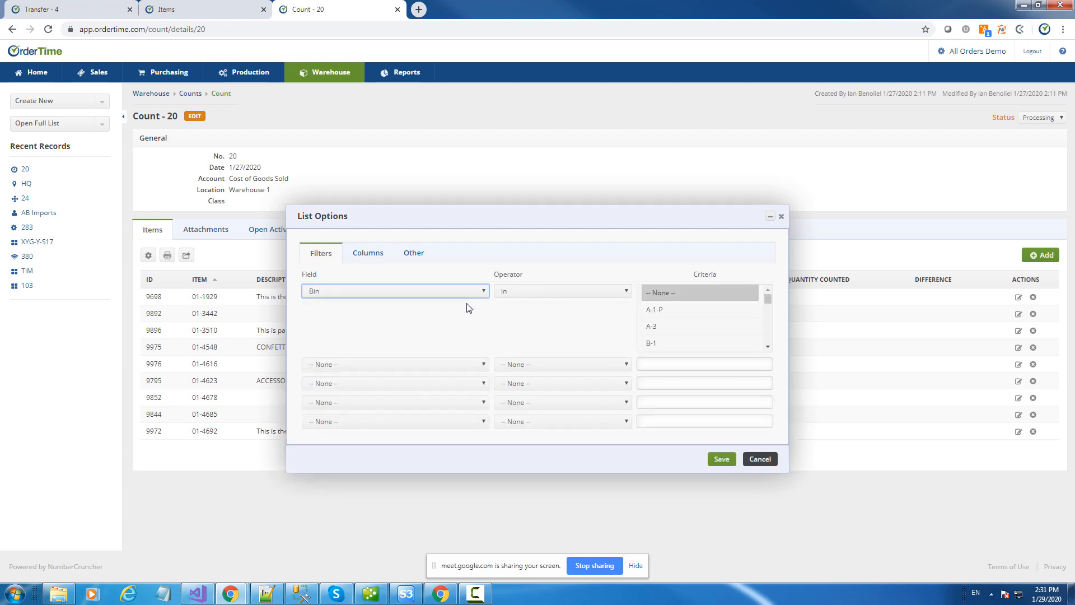